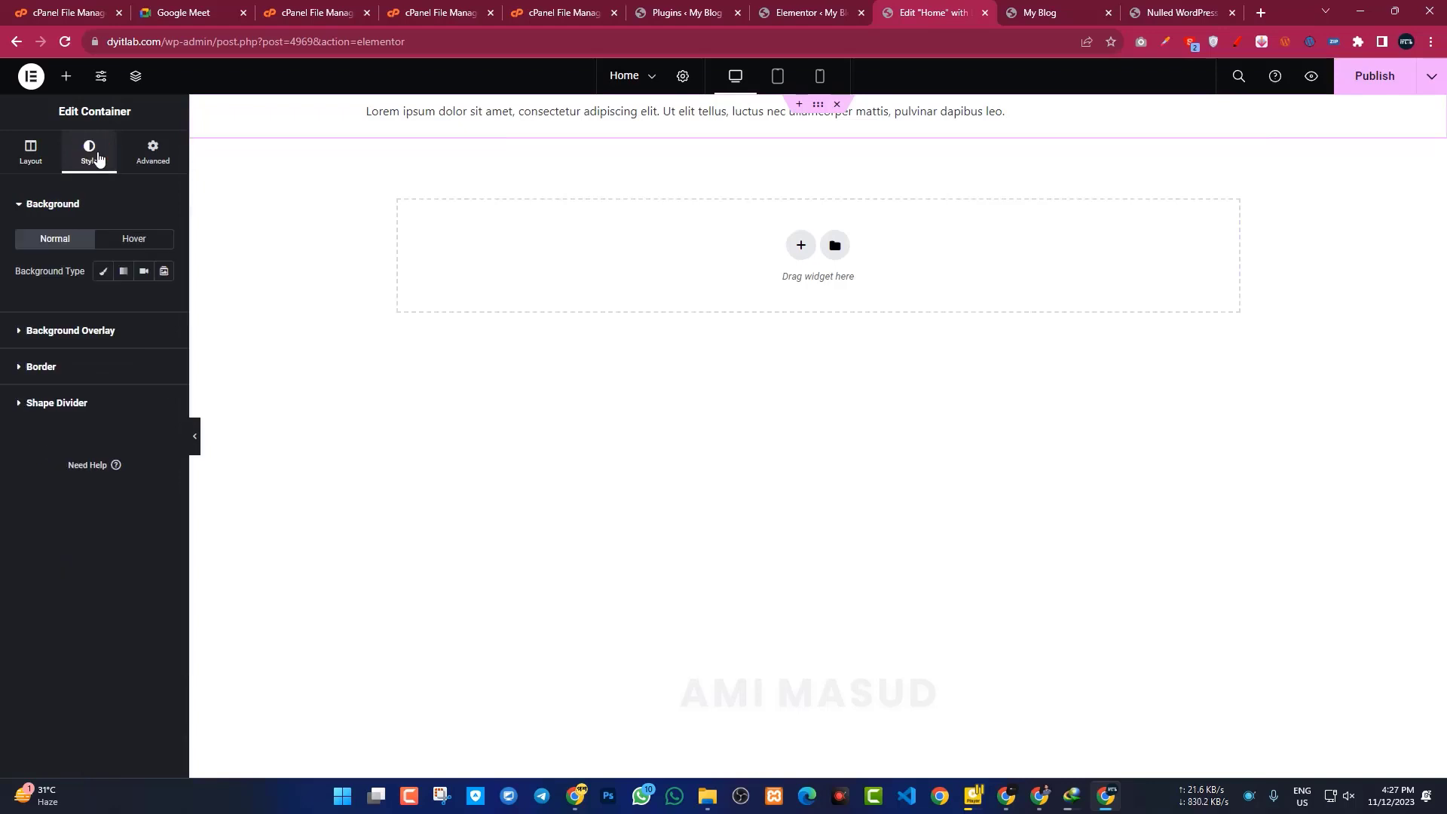
Step: Center the container's content vertically and set its minimum height to 655 px
click(38, 151)
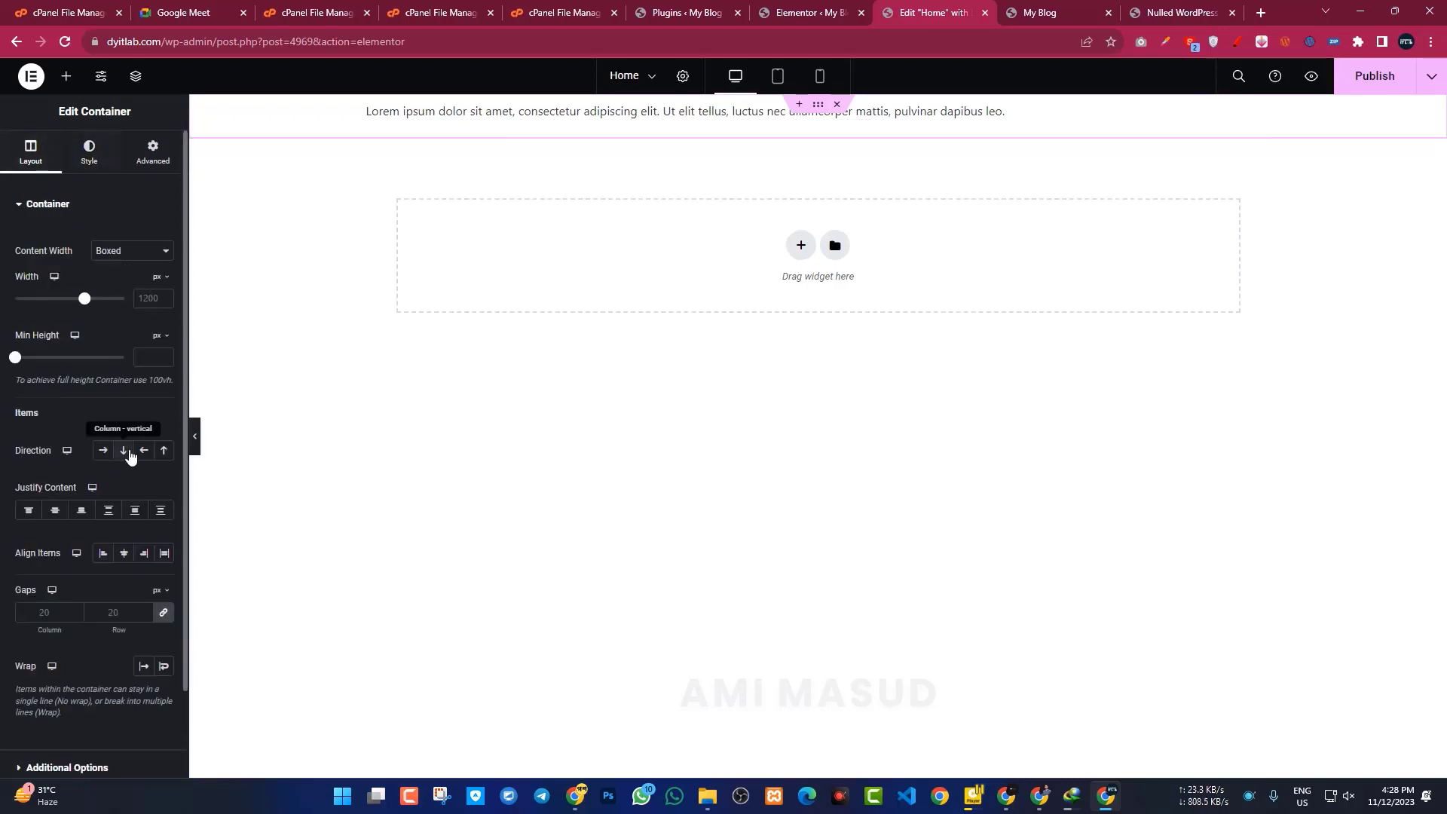
click(56, 511)
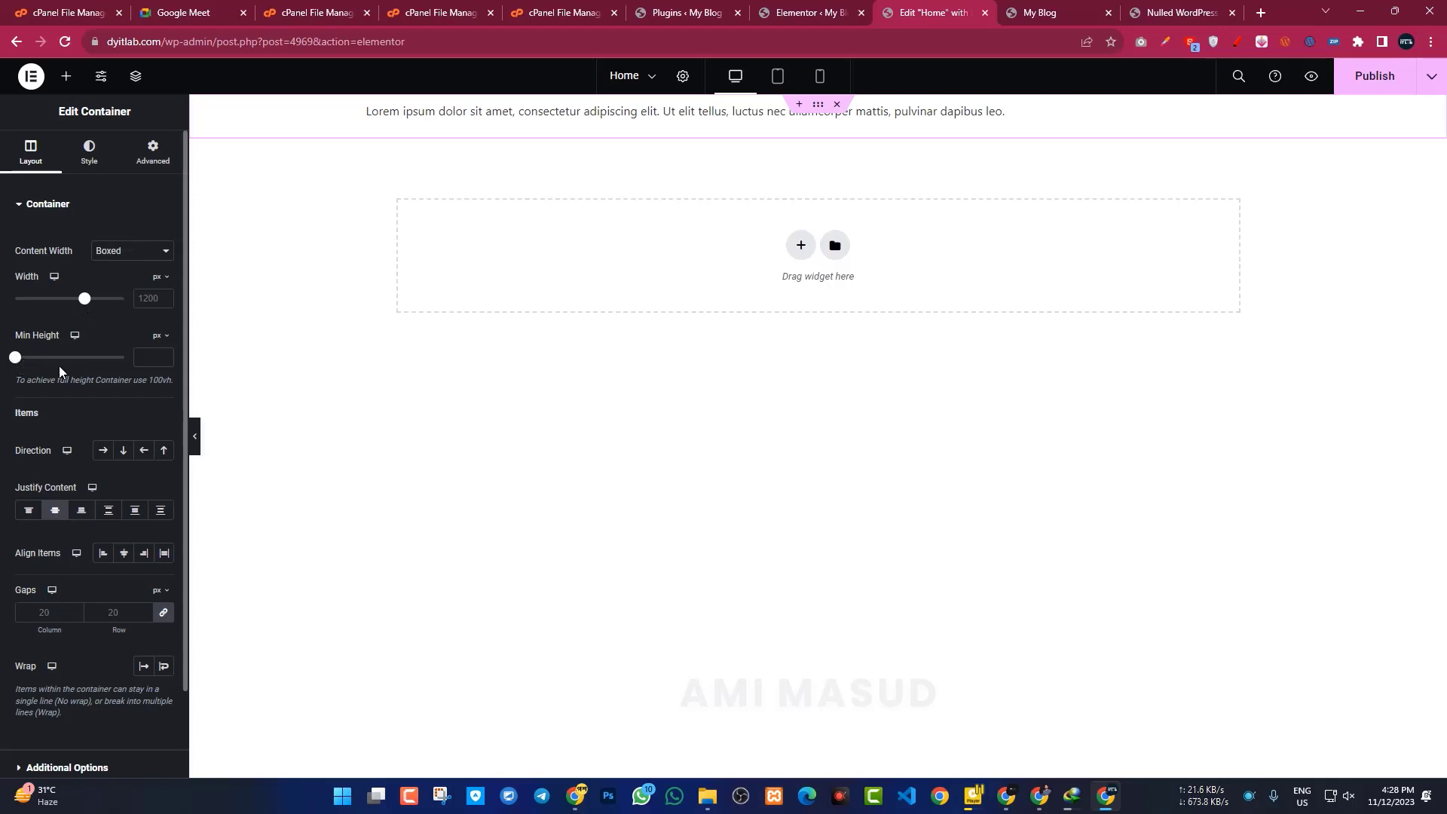
drag(23, 366, 98, 362)
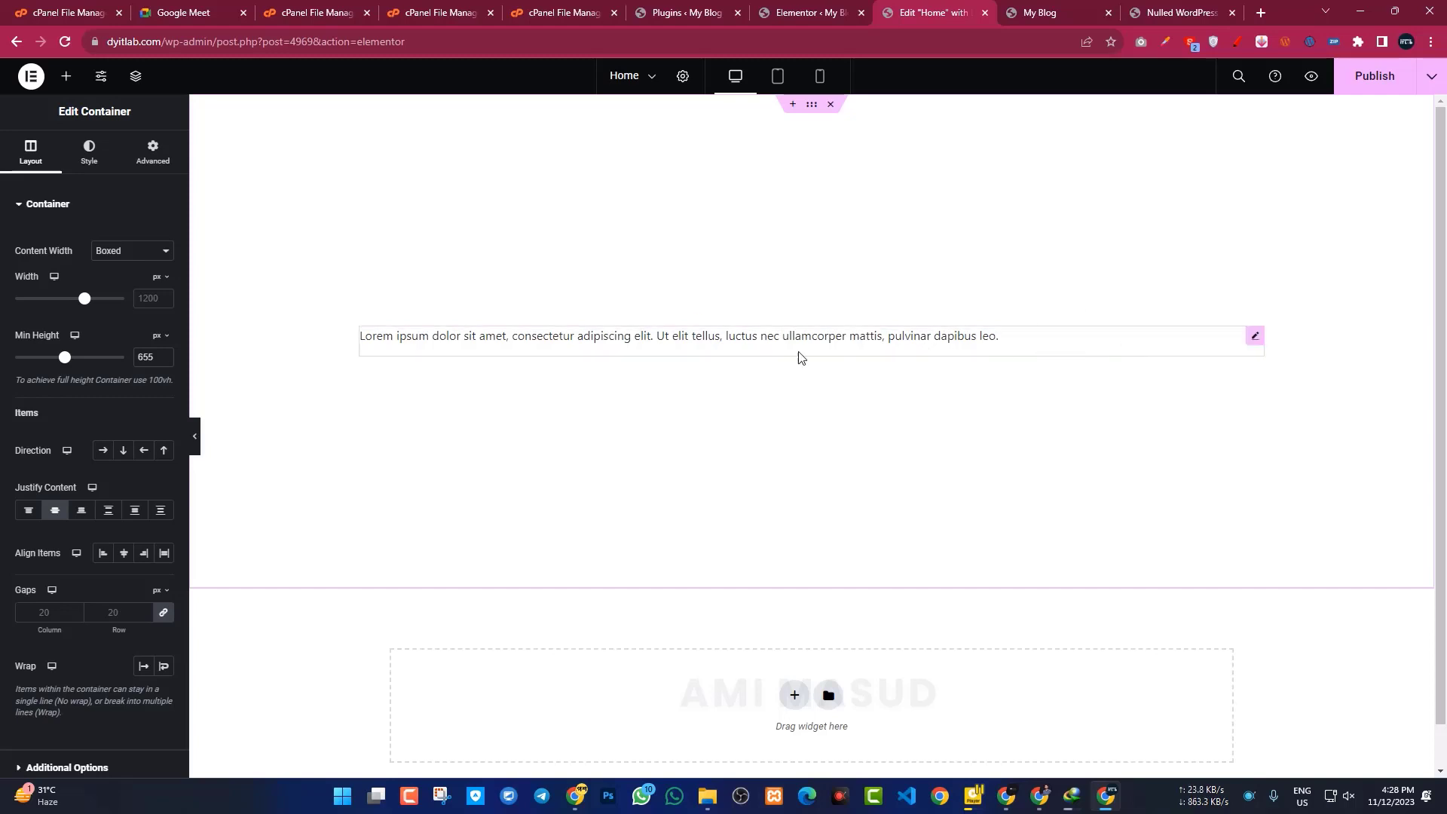
Step: Open the Lorem ipsum text widget for editing and widen the editing panel
click(1257, 337)
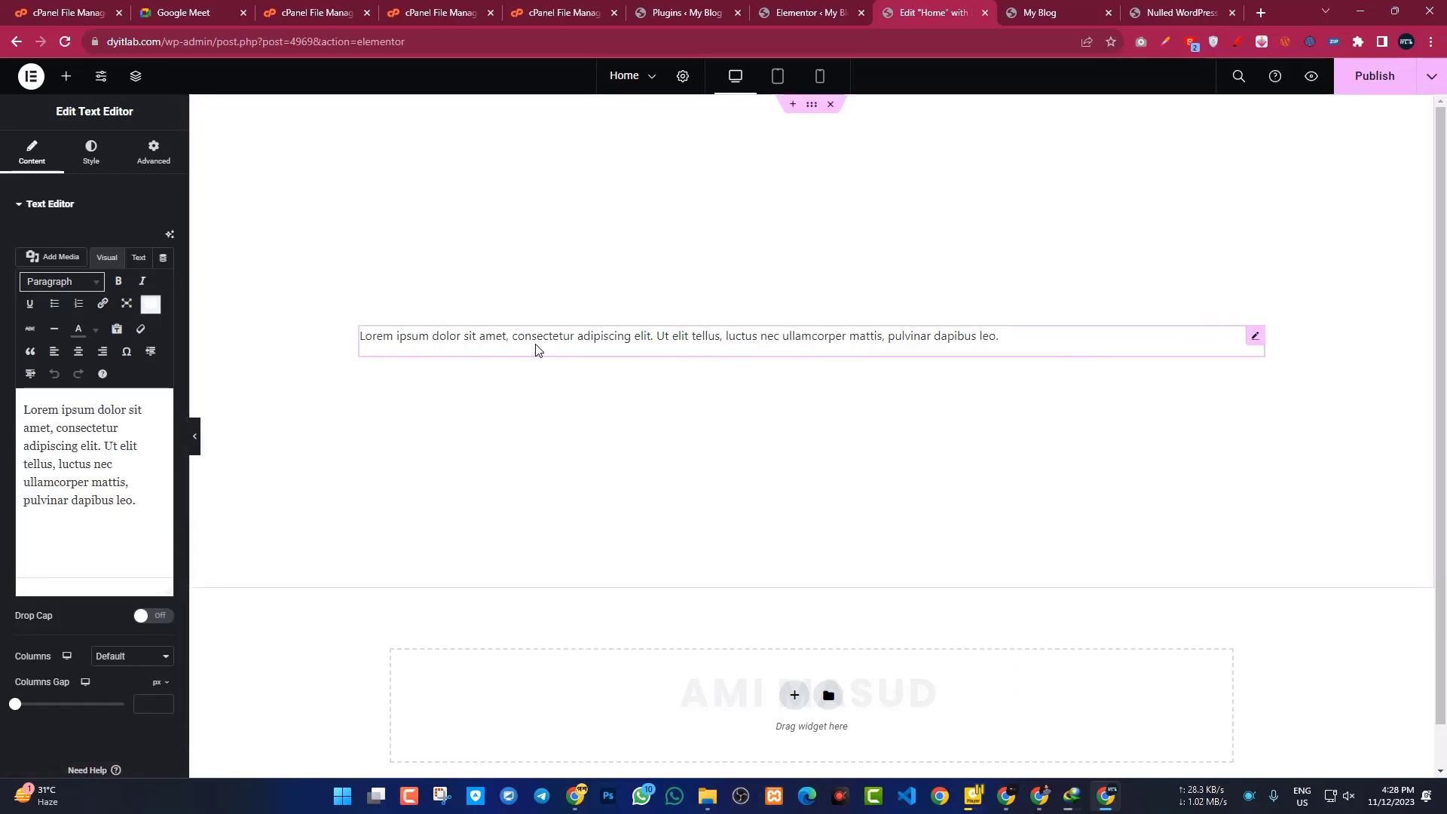
drag(192, 369, 359, 372)
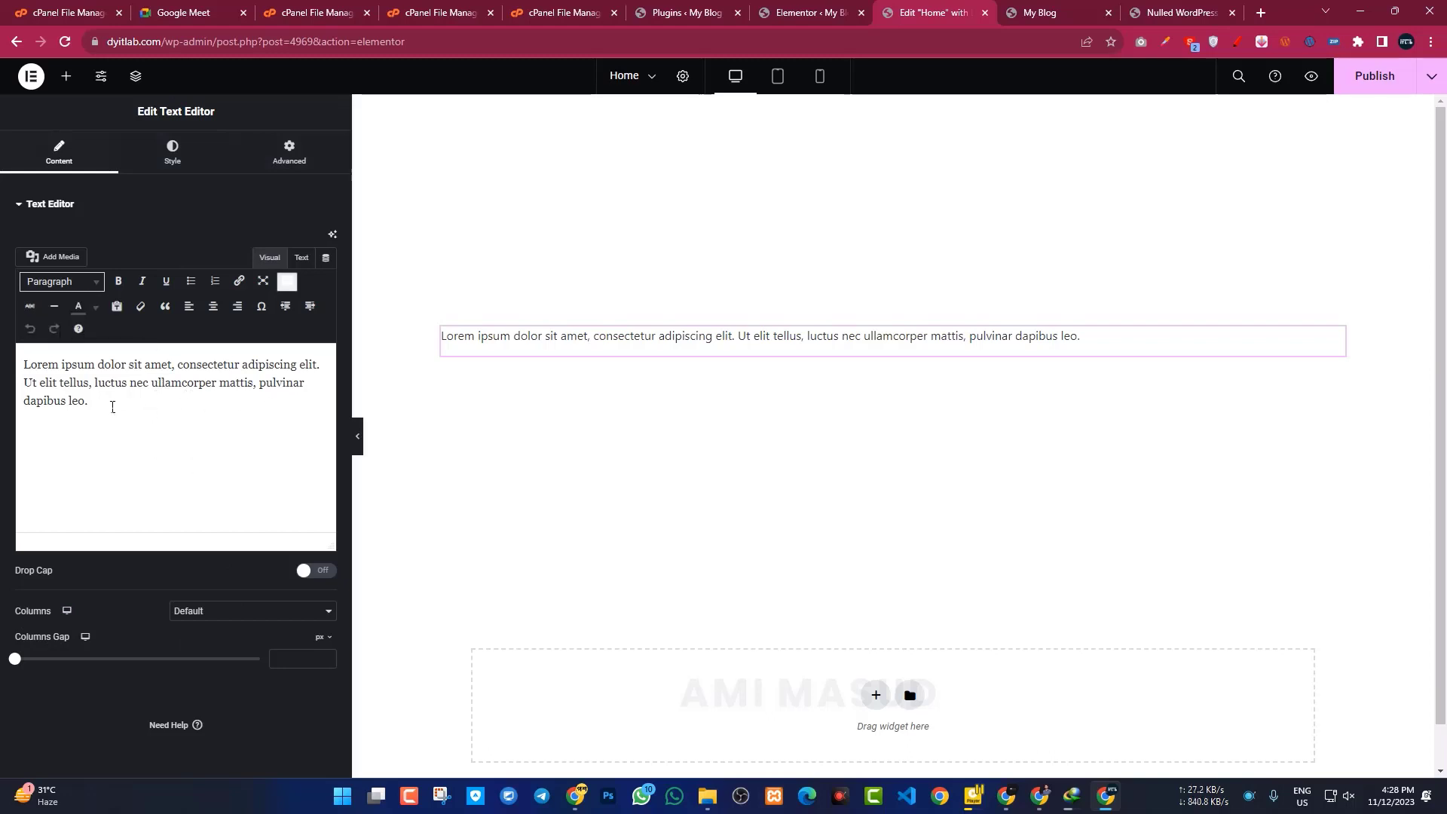
drag(112, 407, 24, 364)
click(141, 418)
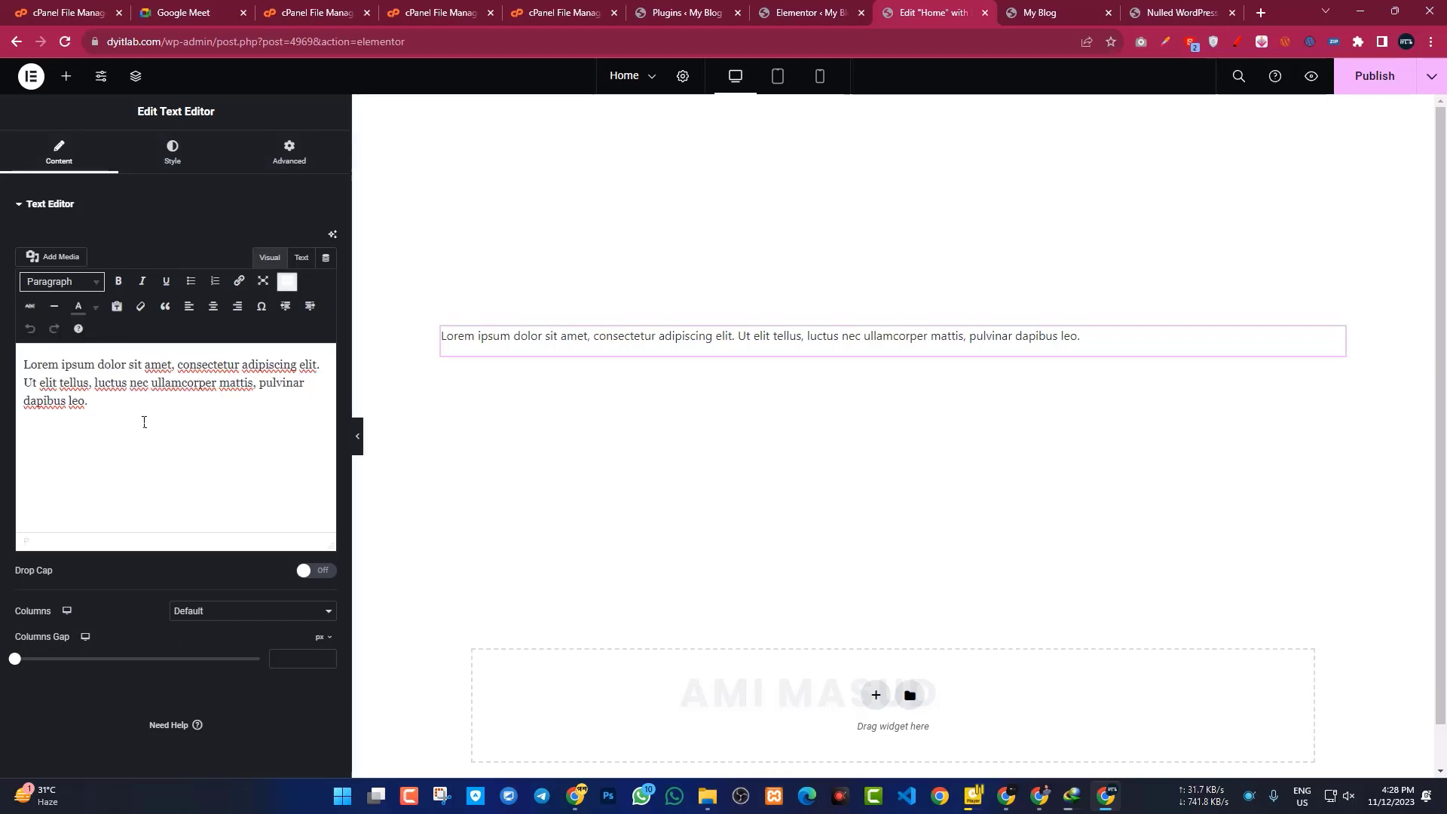
Step: Try the Heading 1 and Heading 6 formats on the text and return it to Paragraph
click(84, 284)
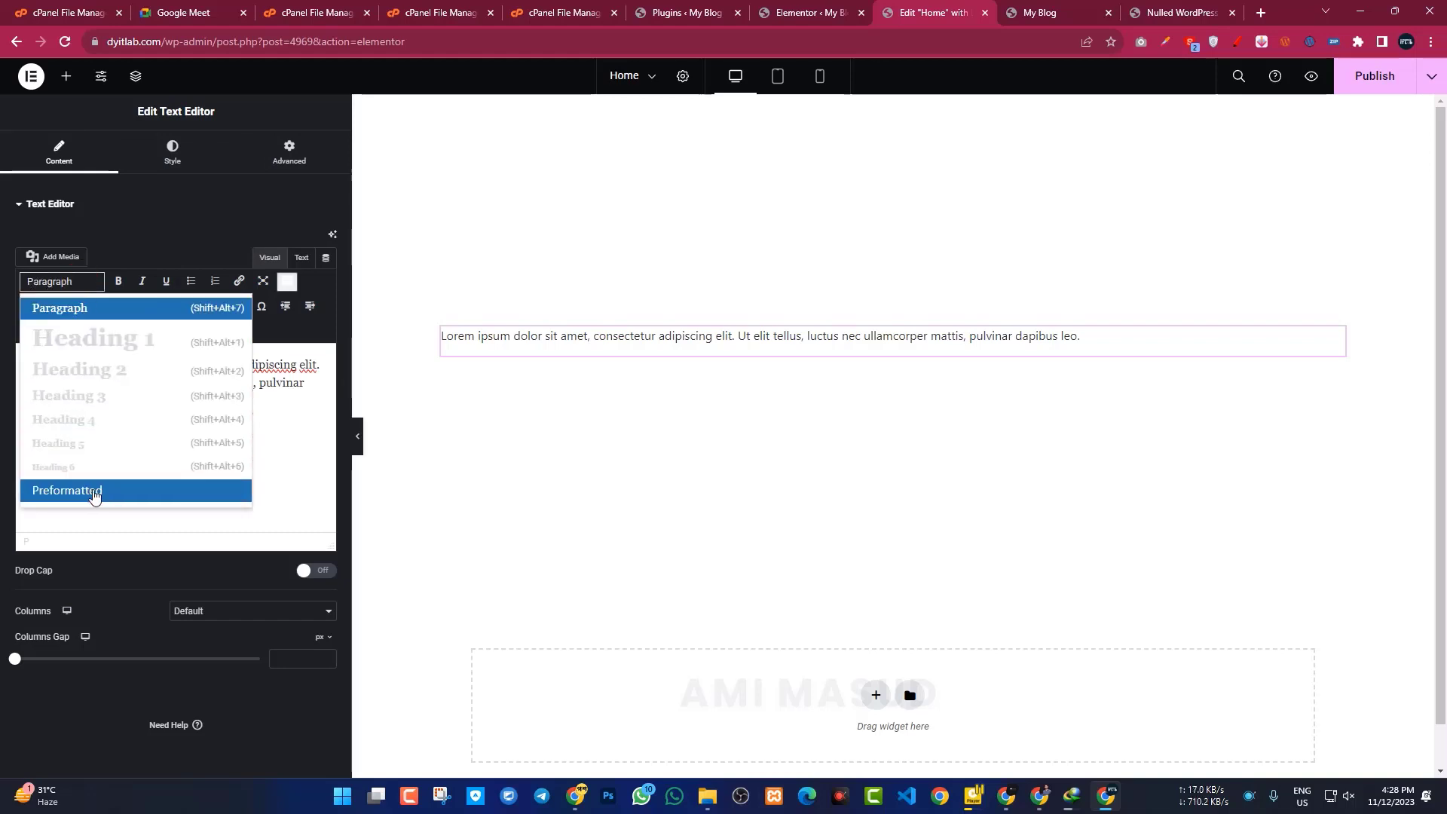
click(98, 354)
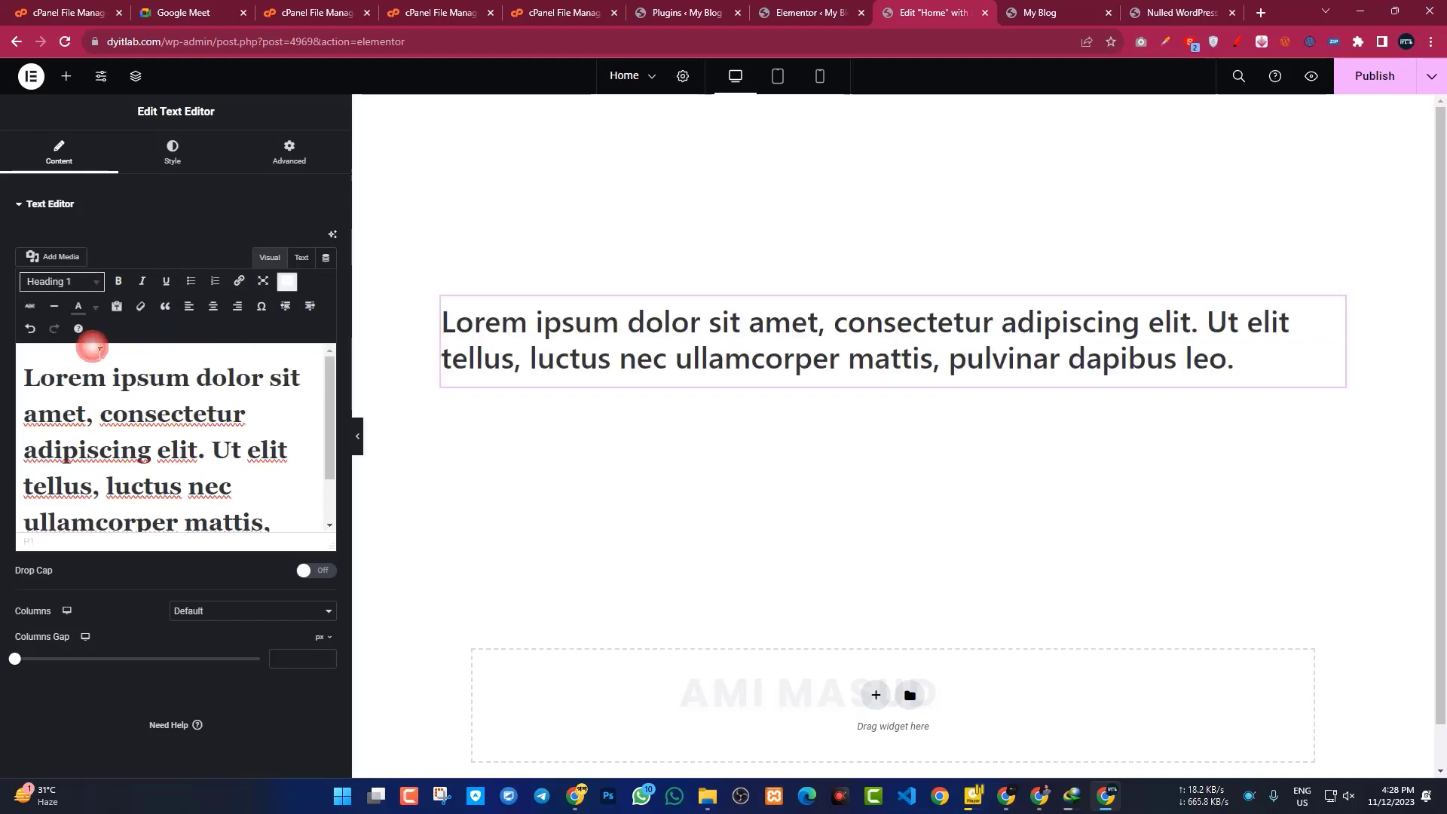
click(66, 285)
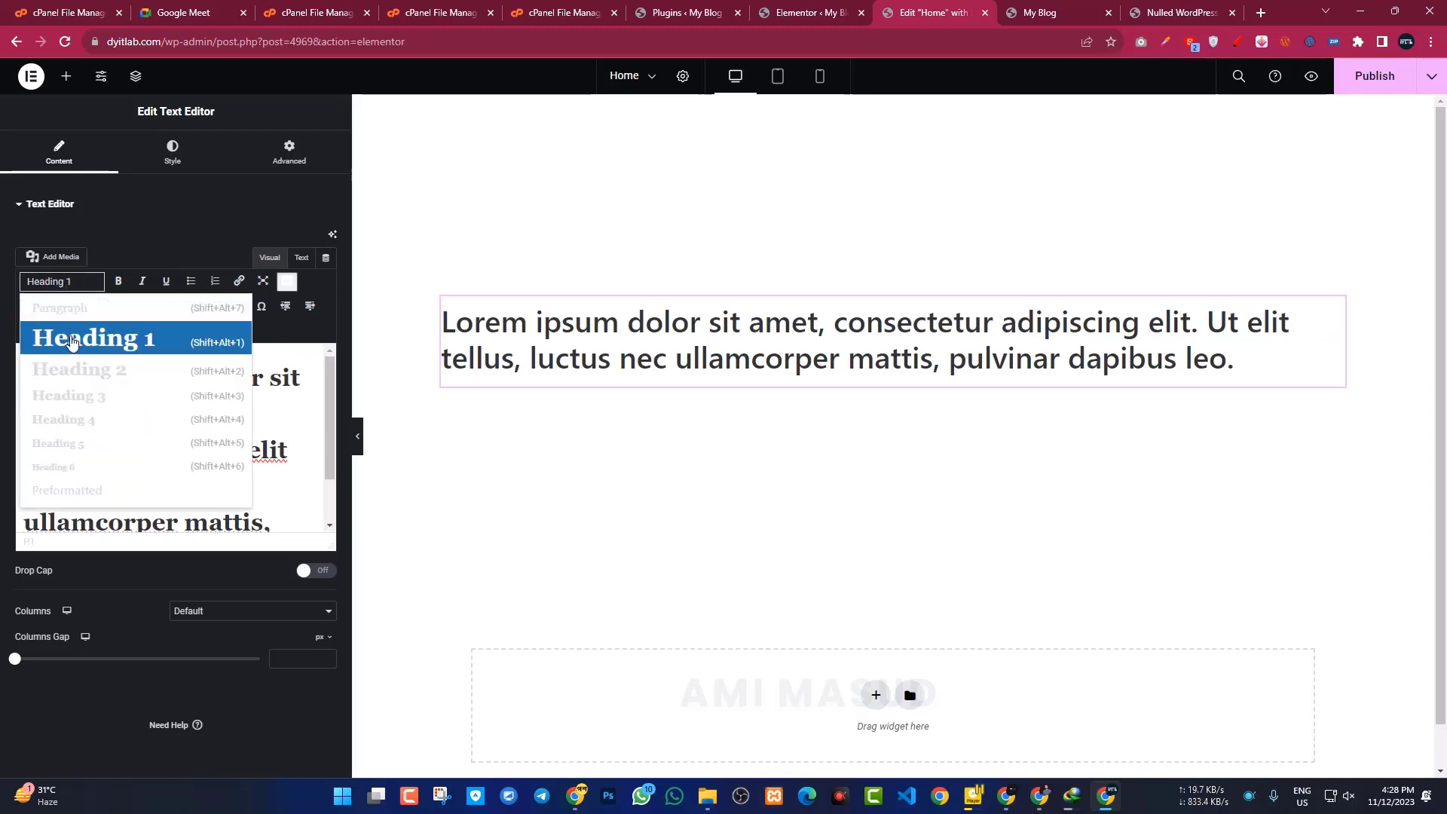
click(71, 468)
click(82, 285)
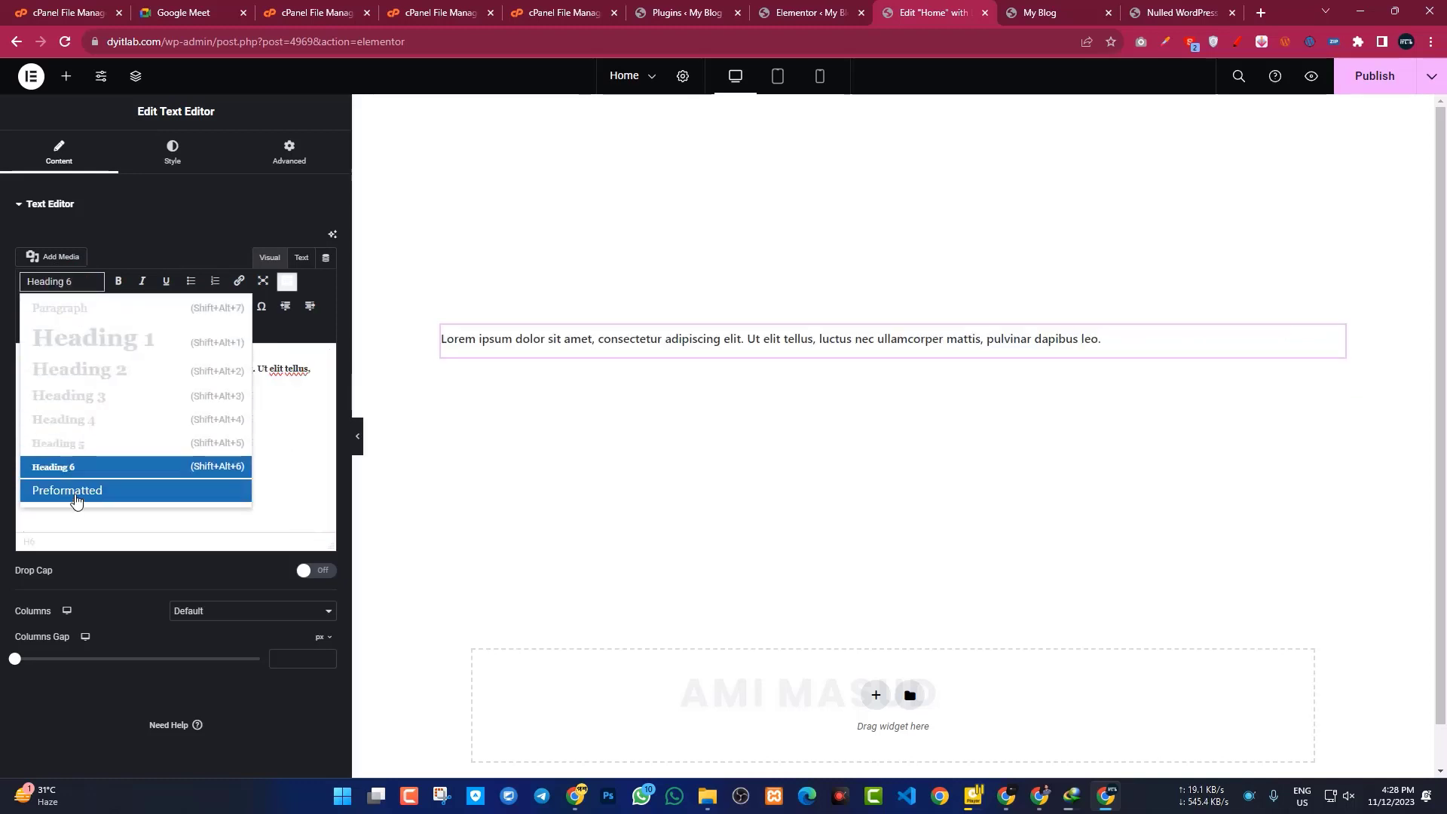
click(65, 309)
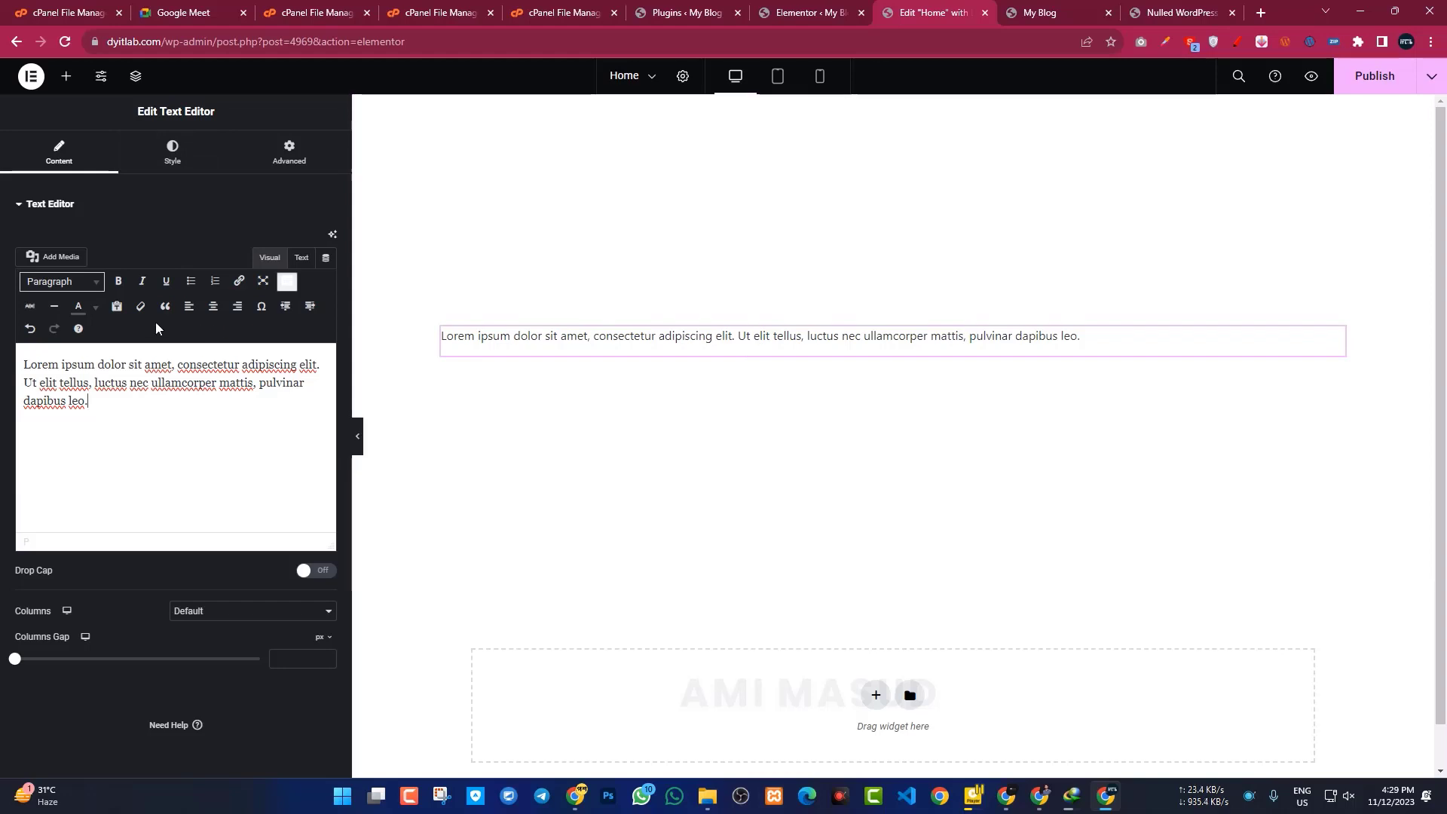
Step: Format the whole Lorem ipsum paragraph as bold, italic and underlined
drag(104, 406, 7, 364)
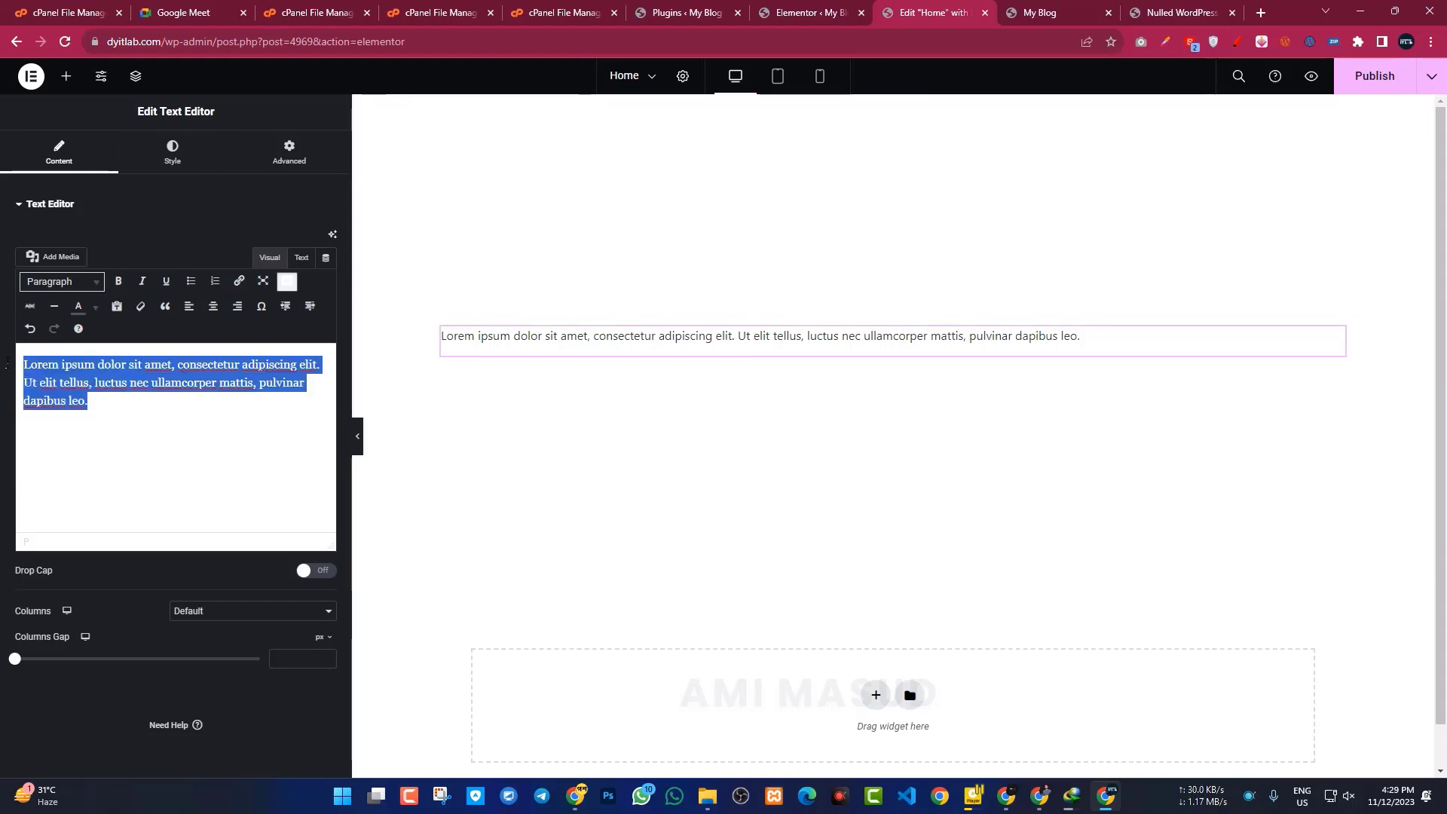
click(118, 282)
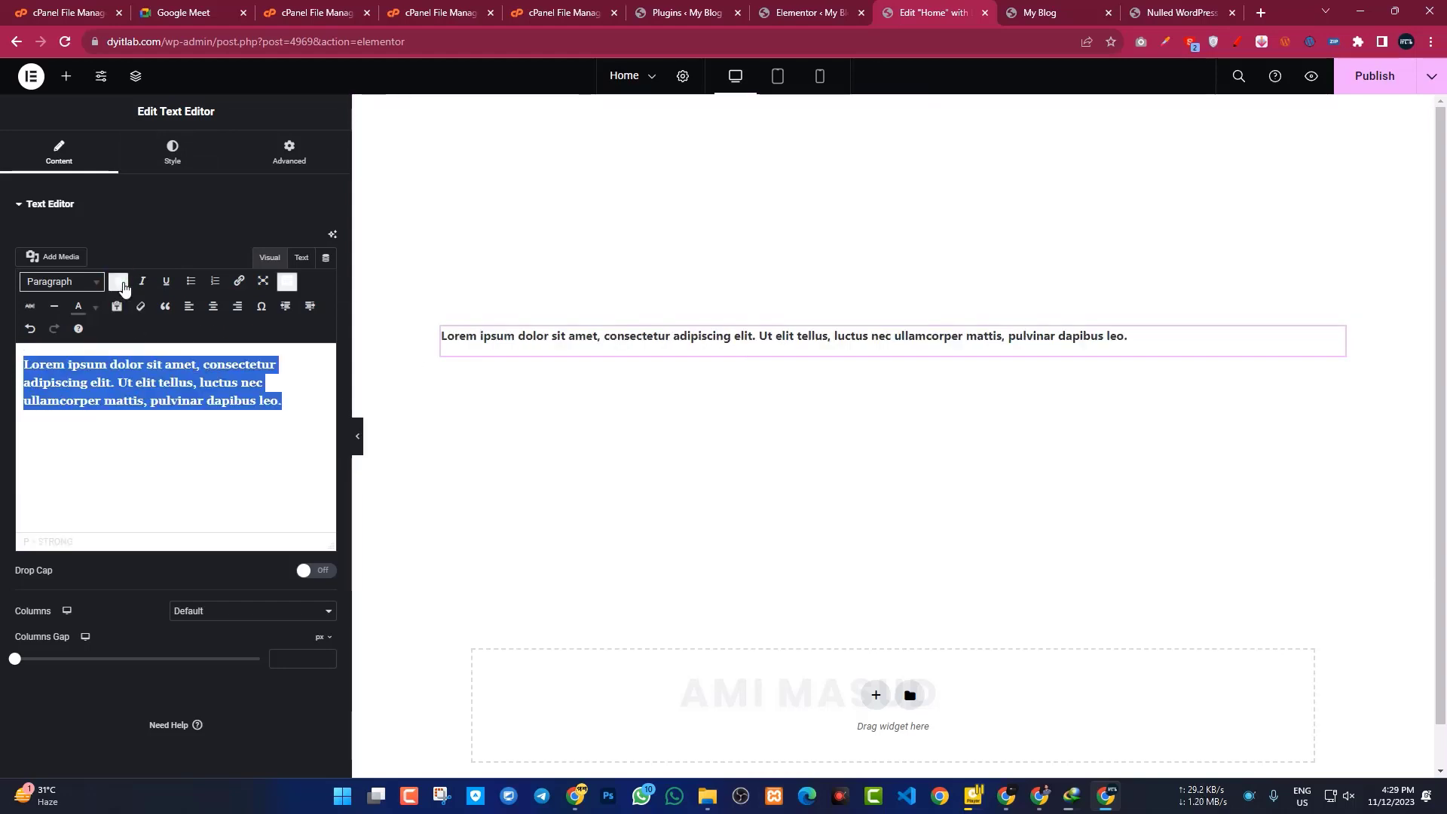
click(146, 285)
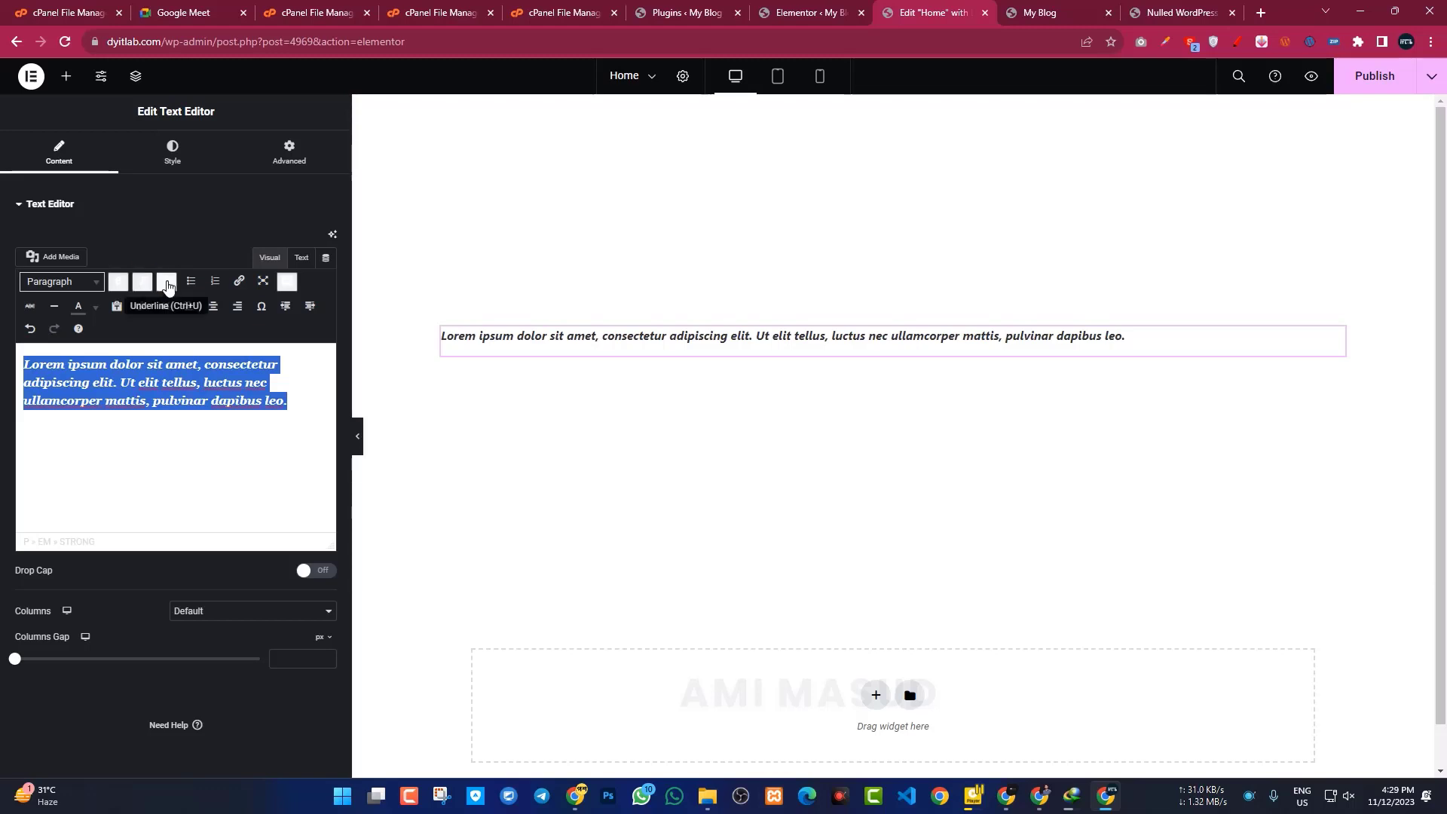
click(167, 285)
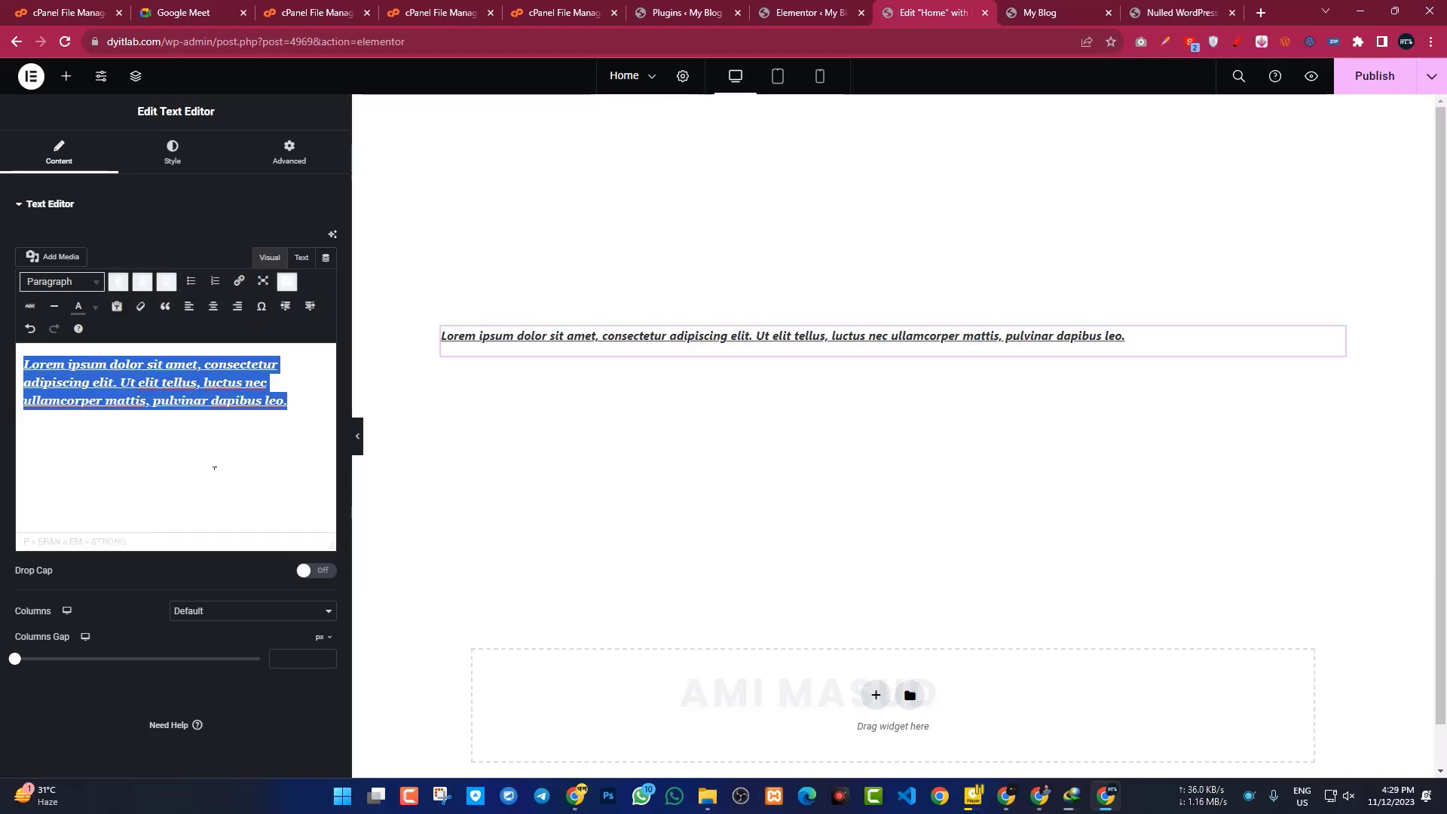
Step: Turn the paragraph into a bulleted list item and end the list with an empty paragraph below it
click(193, 283)
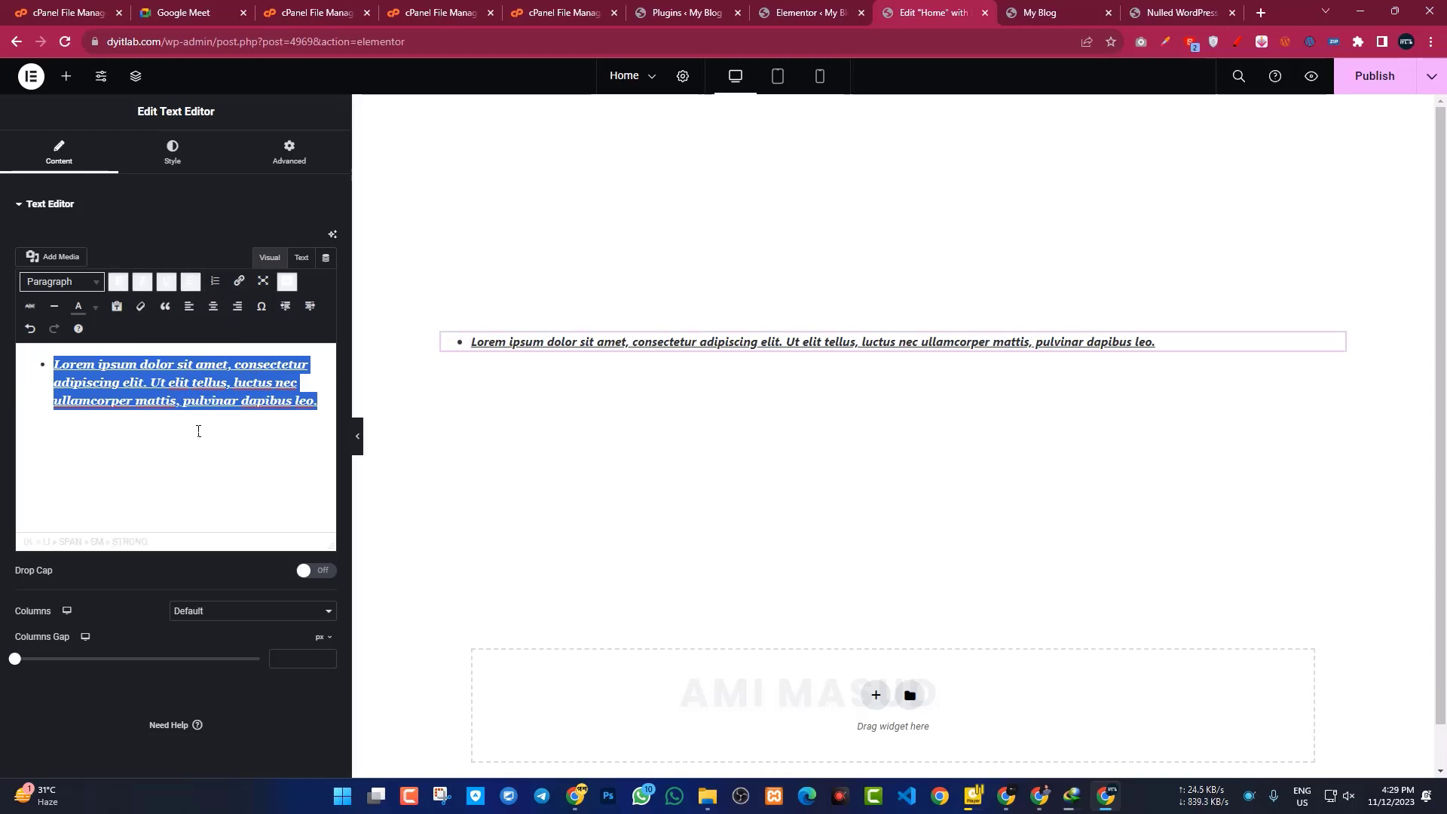
click(331, 407)
key(Return)
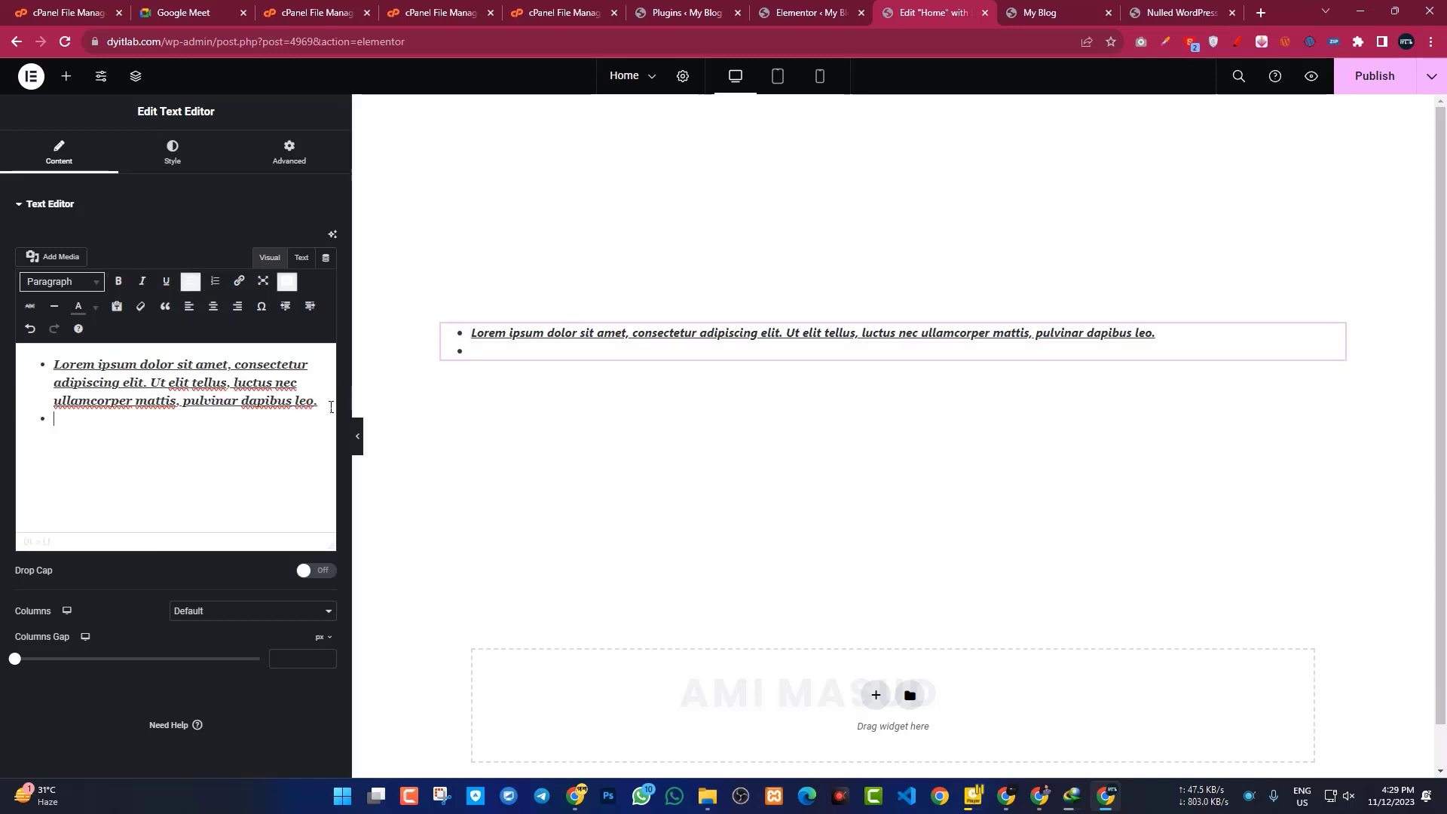
key(Return)
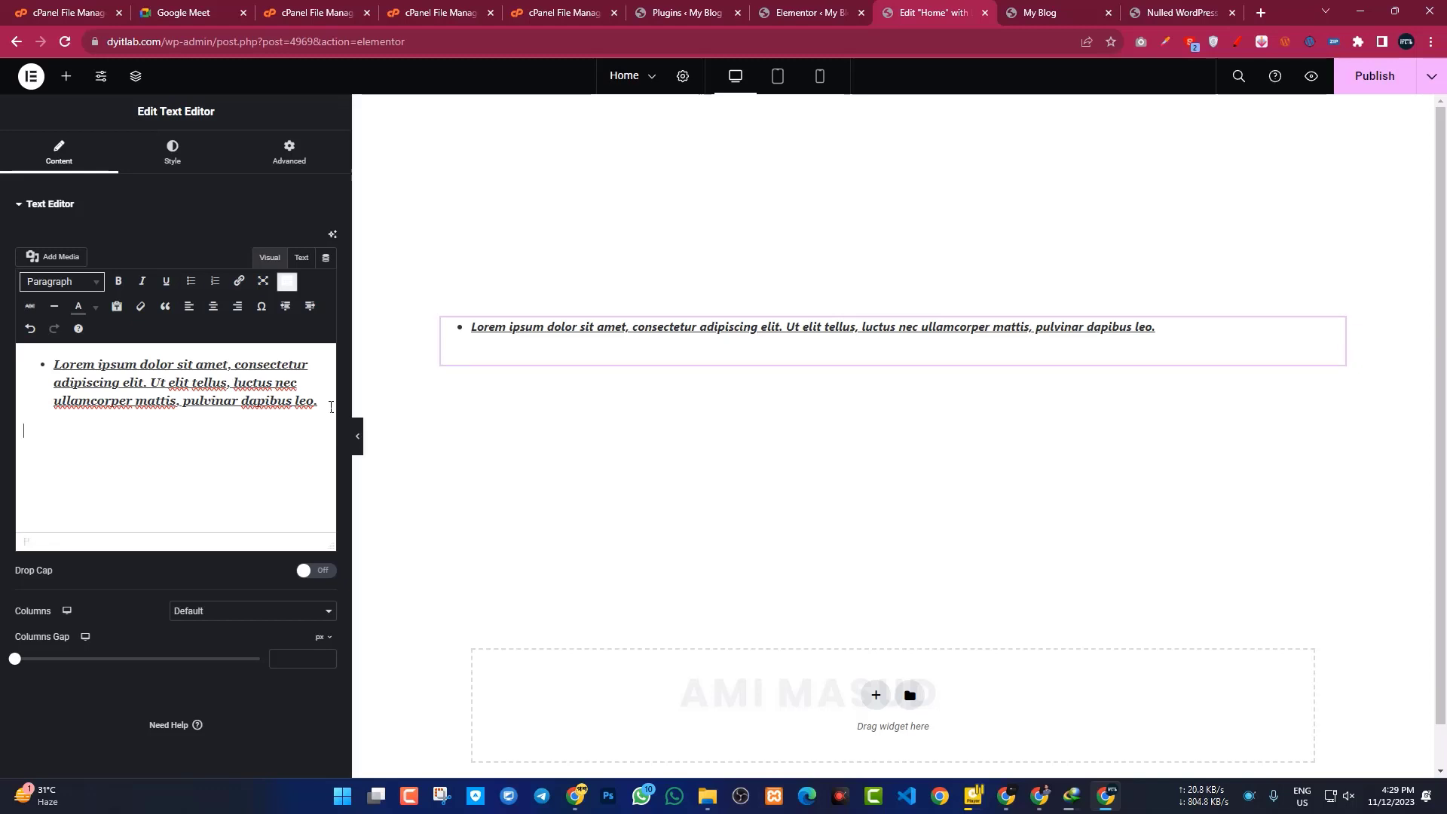
Step: Remove the bold, italic, underline and bulleted list formatting from the Lorem ipsum text
drag(327, 416, 7, 363)
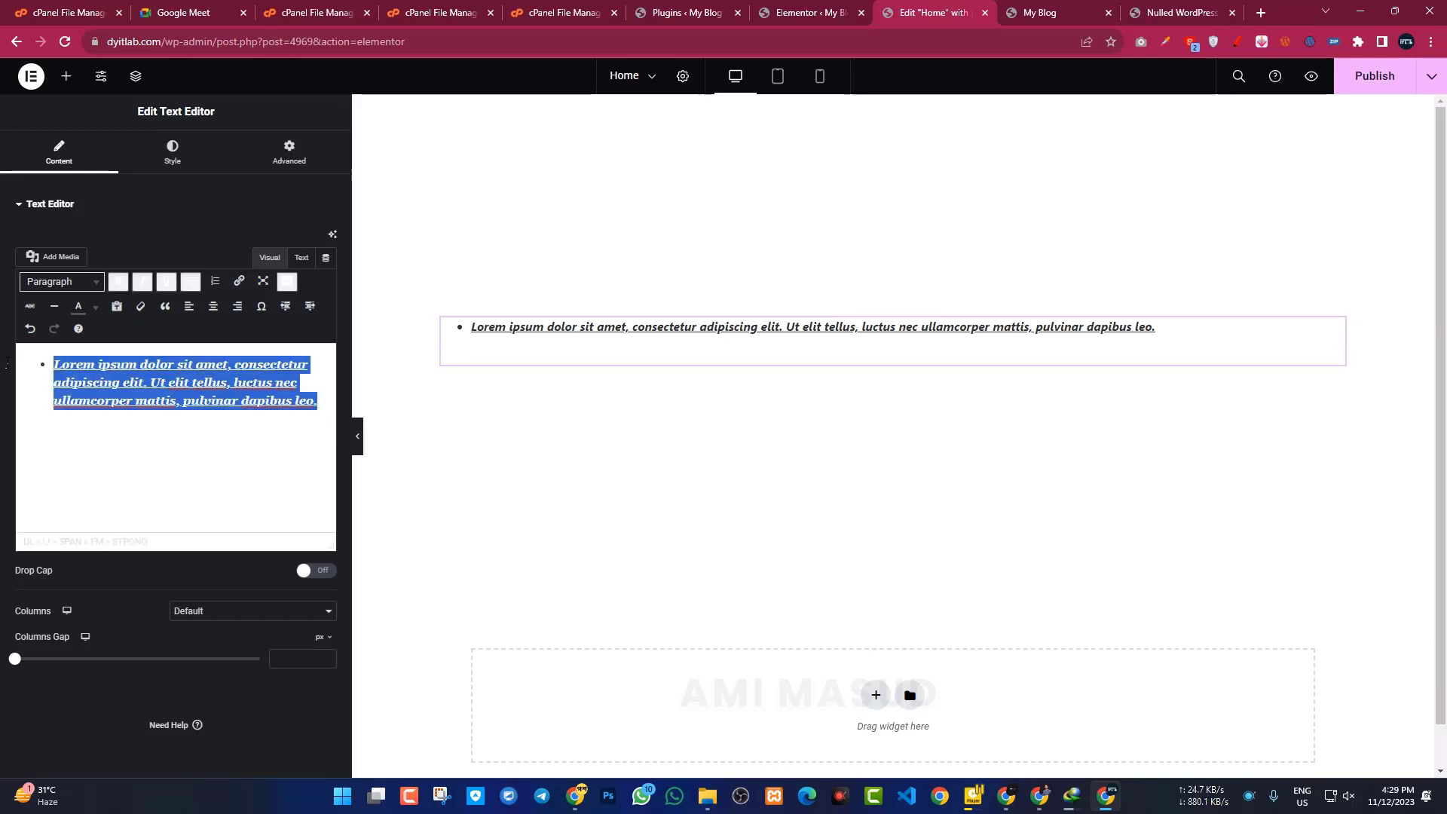
click(118, 282)
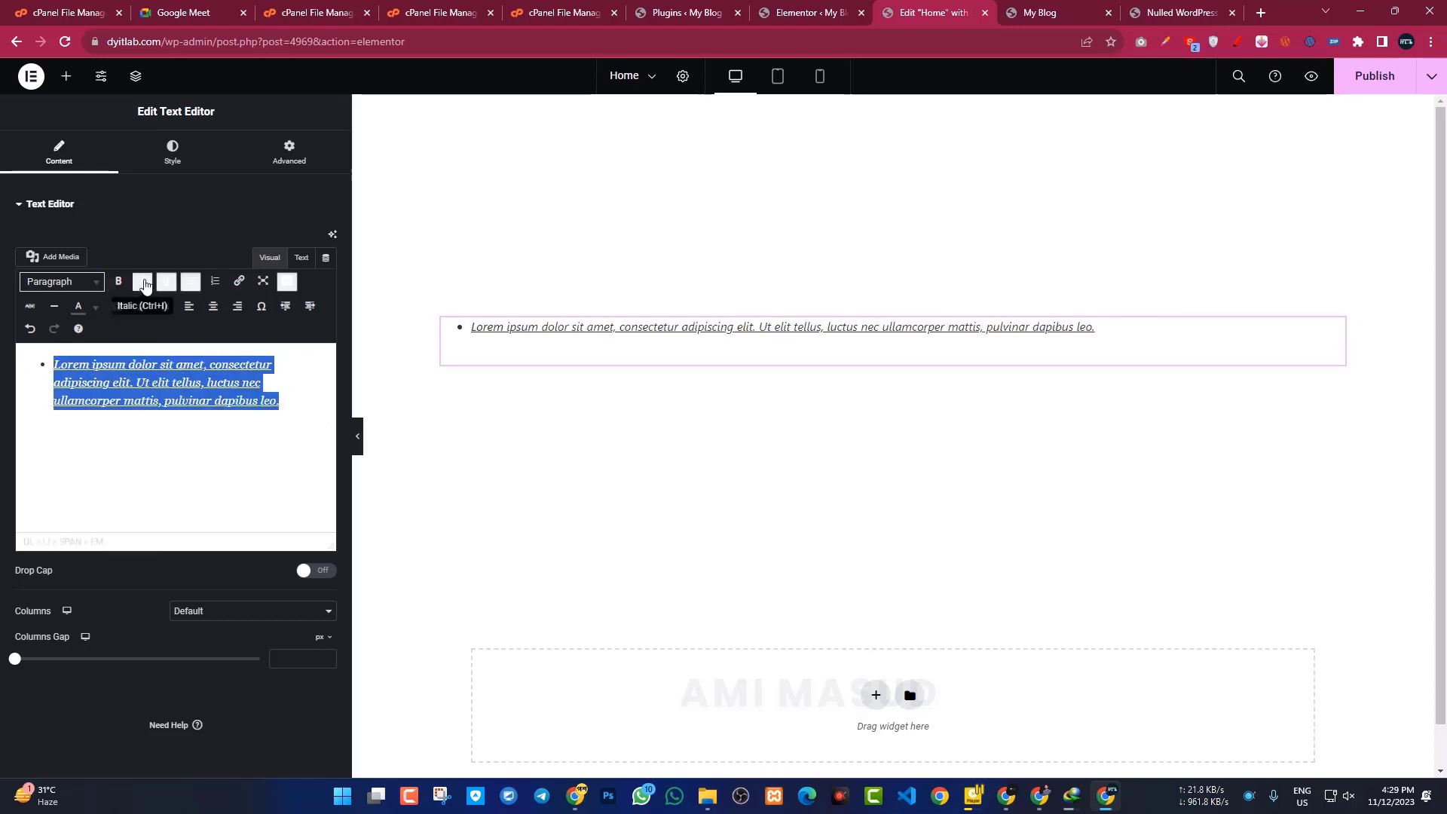
click(156, 282)
click(166, 281)
click(190, 281)
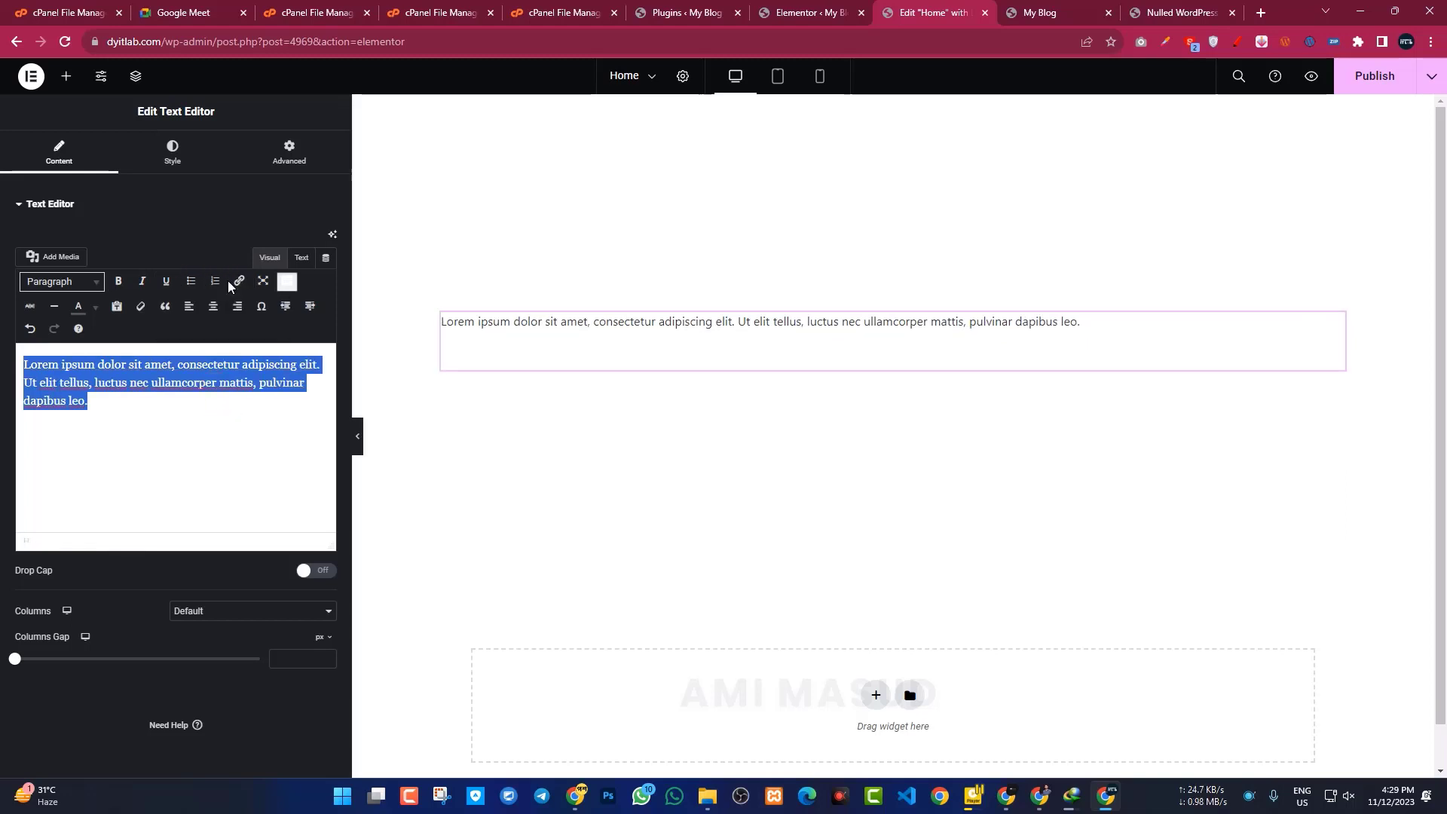
click(148, 462)
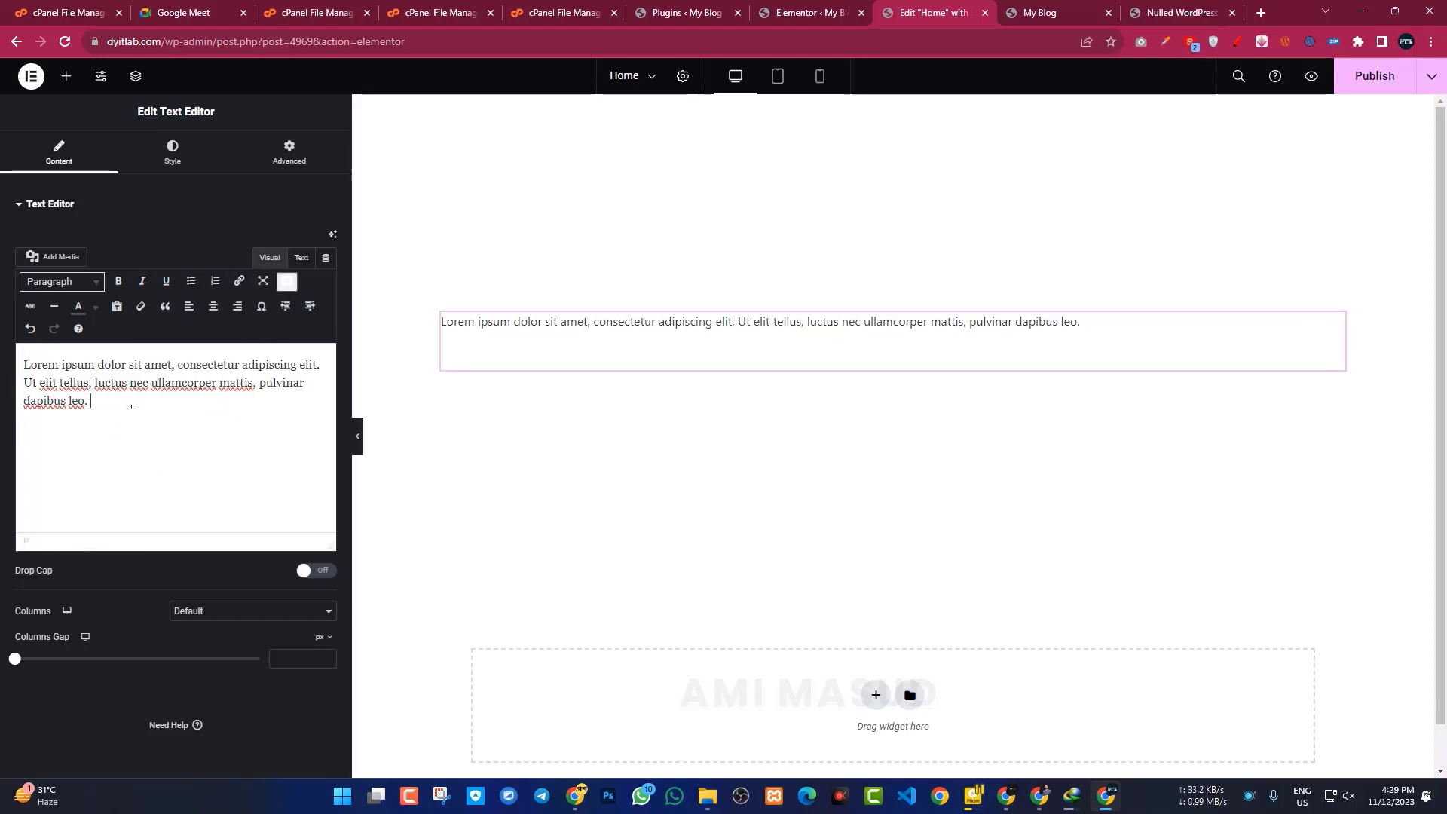
Step: Link the words "dapibus leo." at the end of the paragraph to "#"
drag(124, 405, 23, 401)
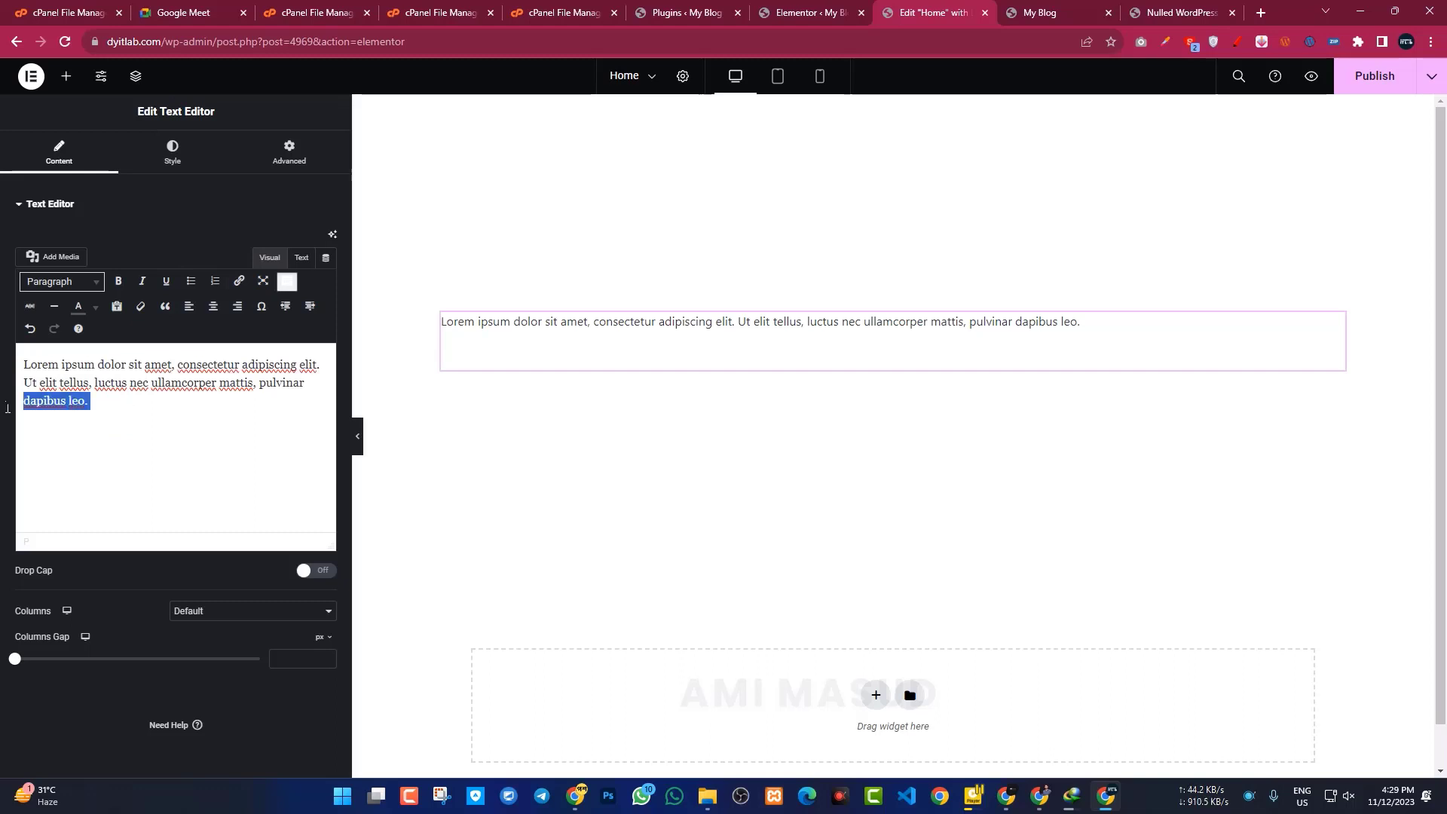
click(240, 280)
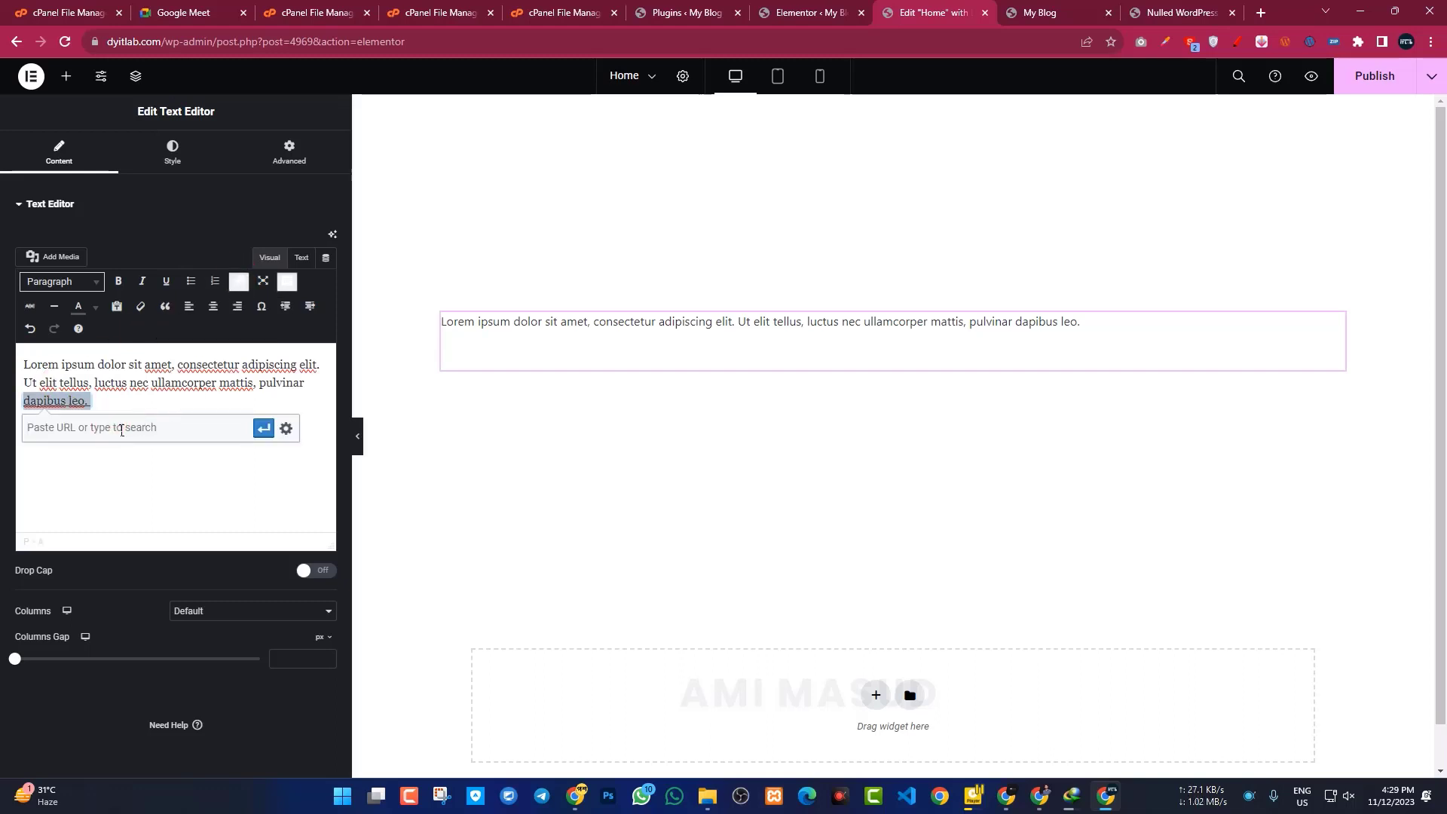
text(#)
click(263, 429)
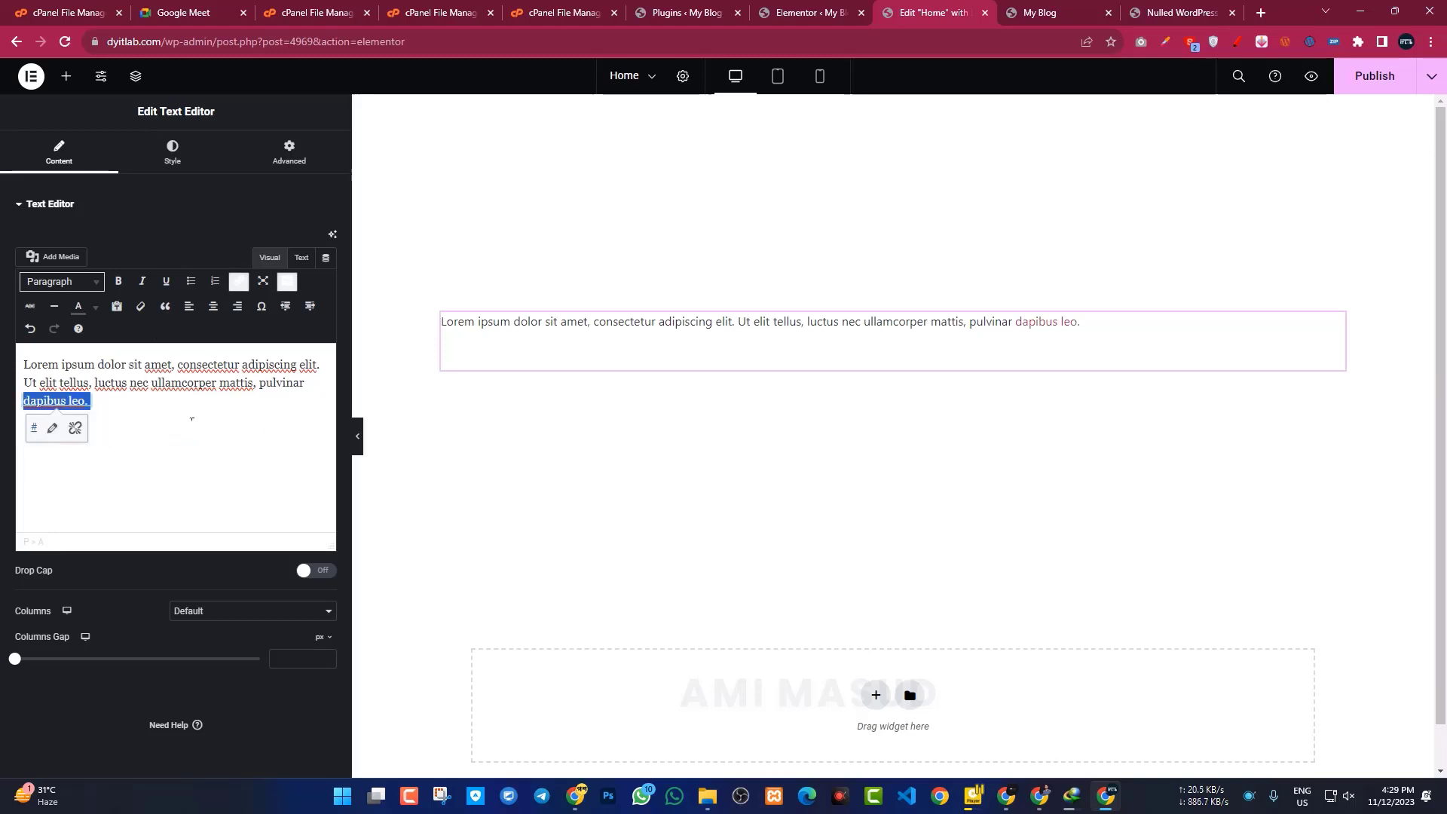
click(252, 441)
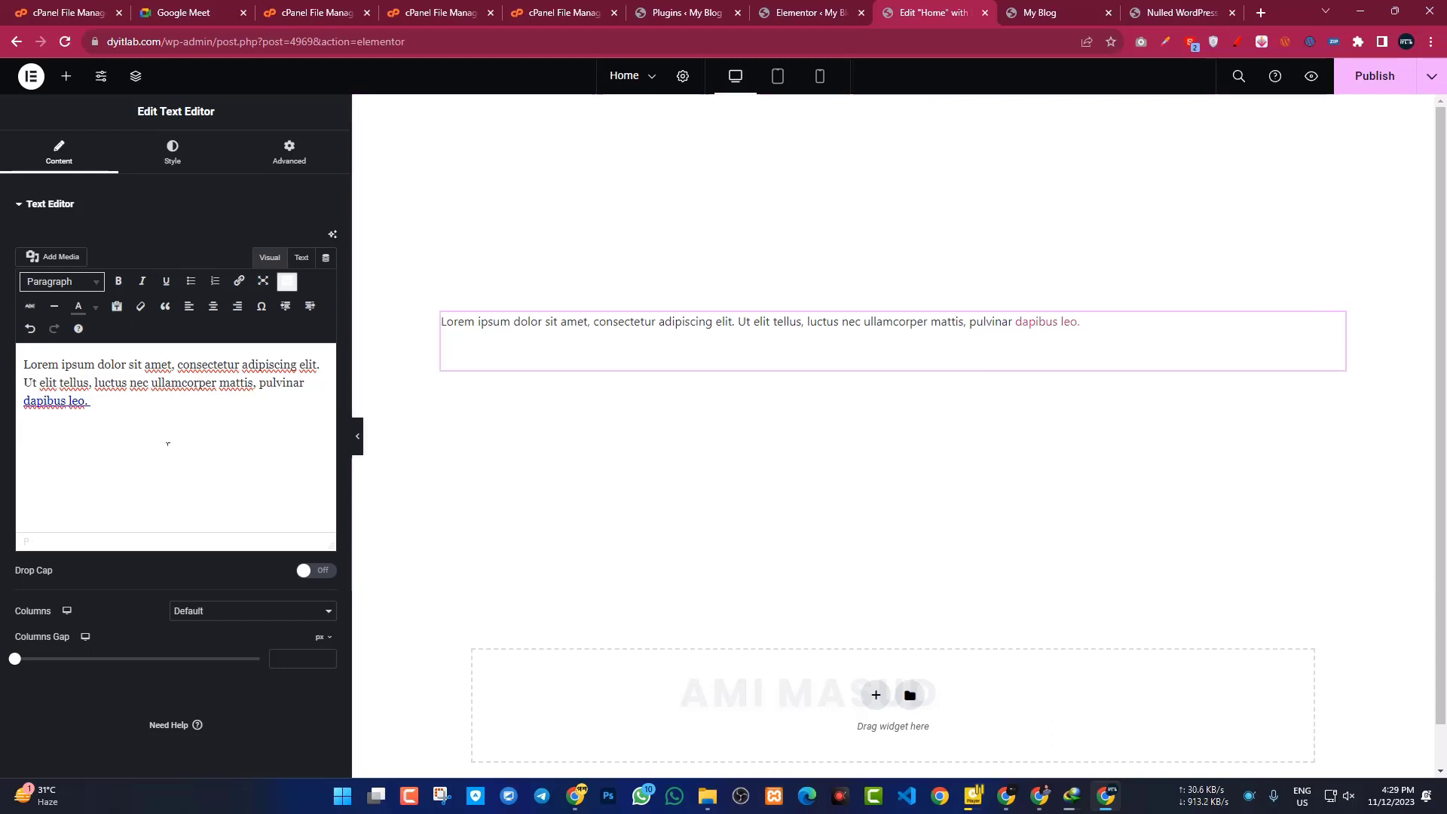
Step: Remove the link from "dapibus leo." and publish the page
drag(125, 411, 23, 402)
click(76, 428)
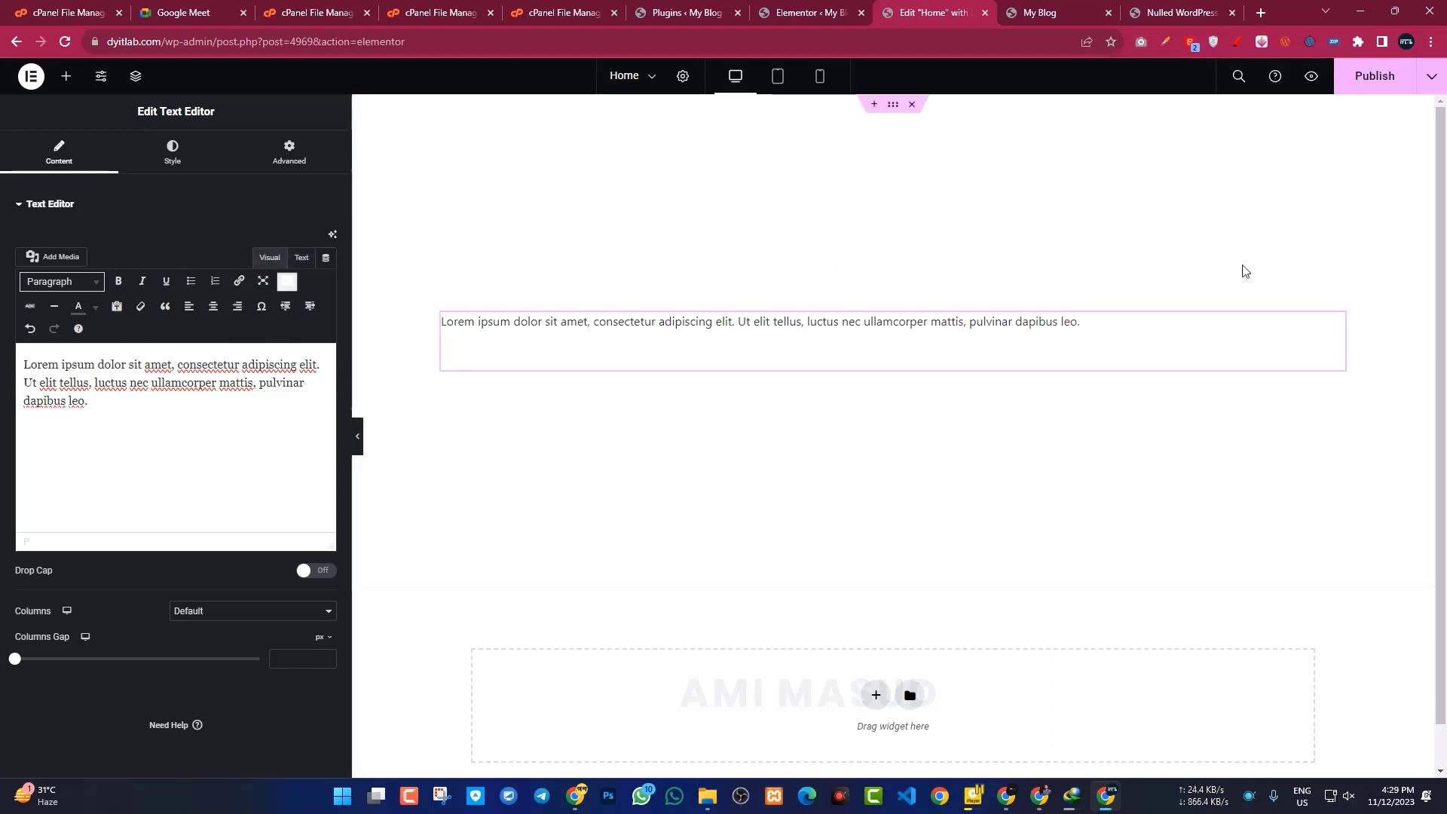
click(1395, 76)
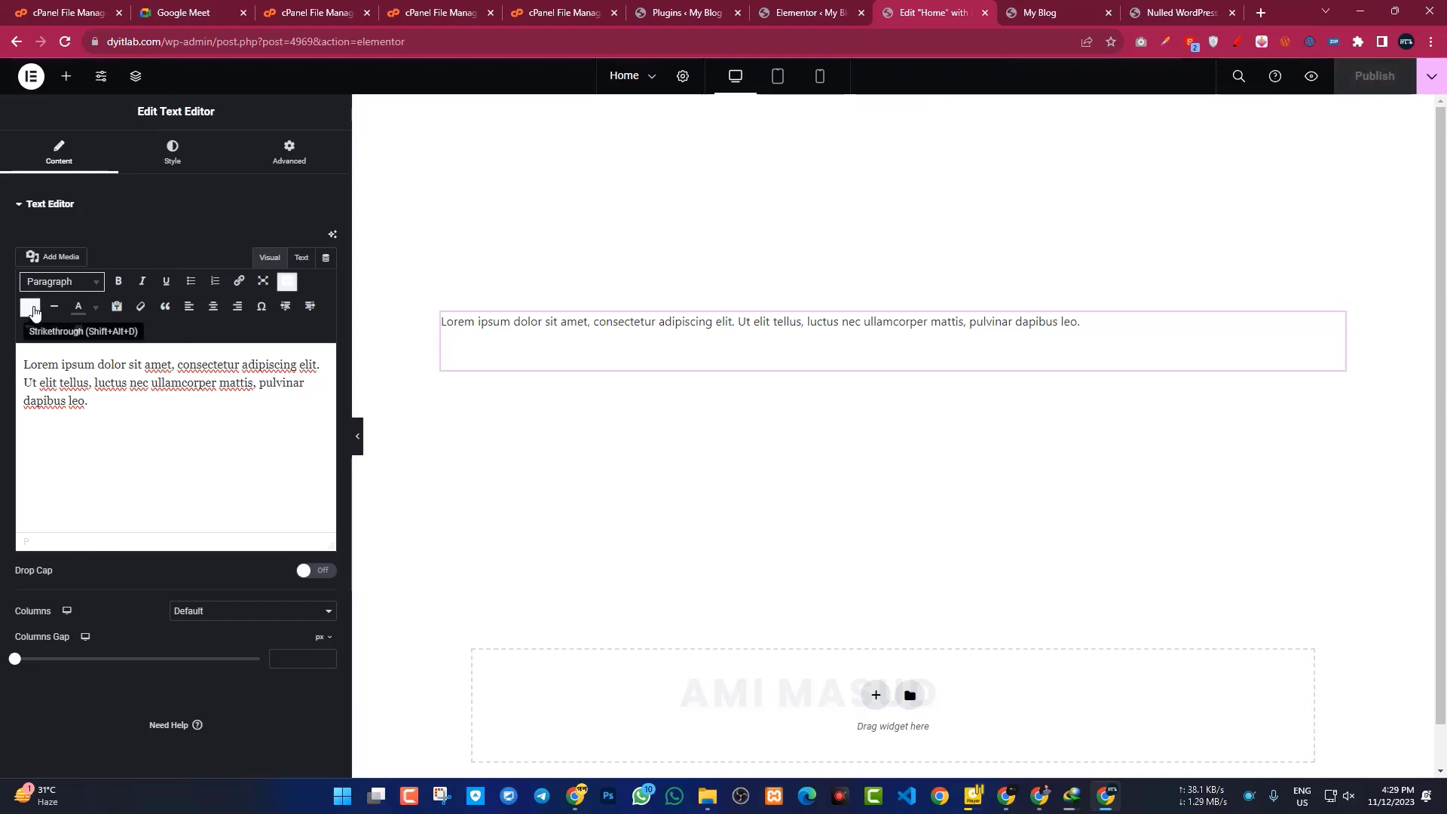
Step: Delete the empty paragraph below the Lorem ipsum text
key(ctrl+shift+Left)
key(ctrl+a)
click(168, 442)
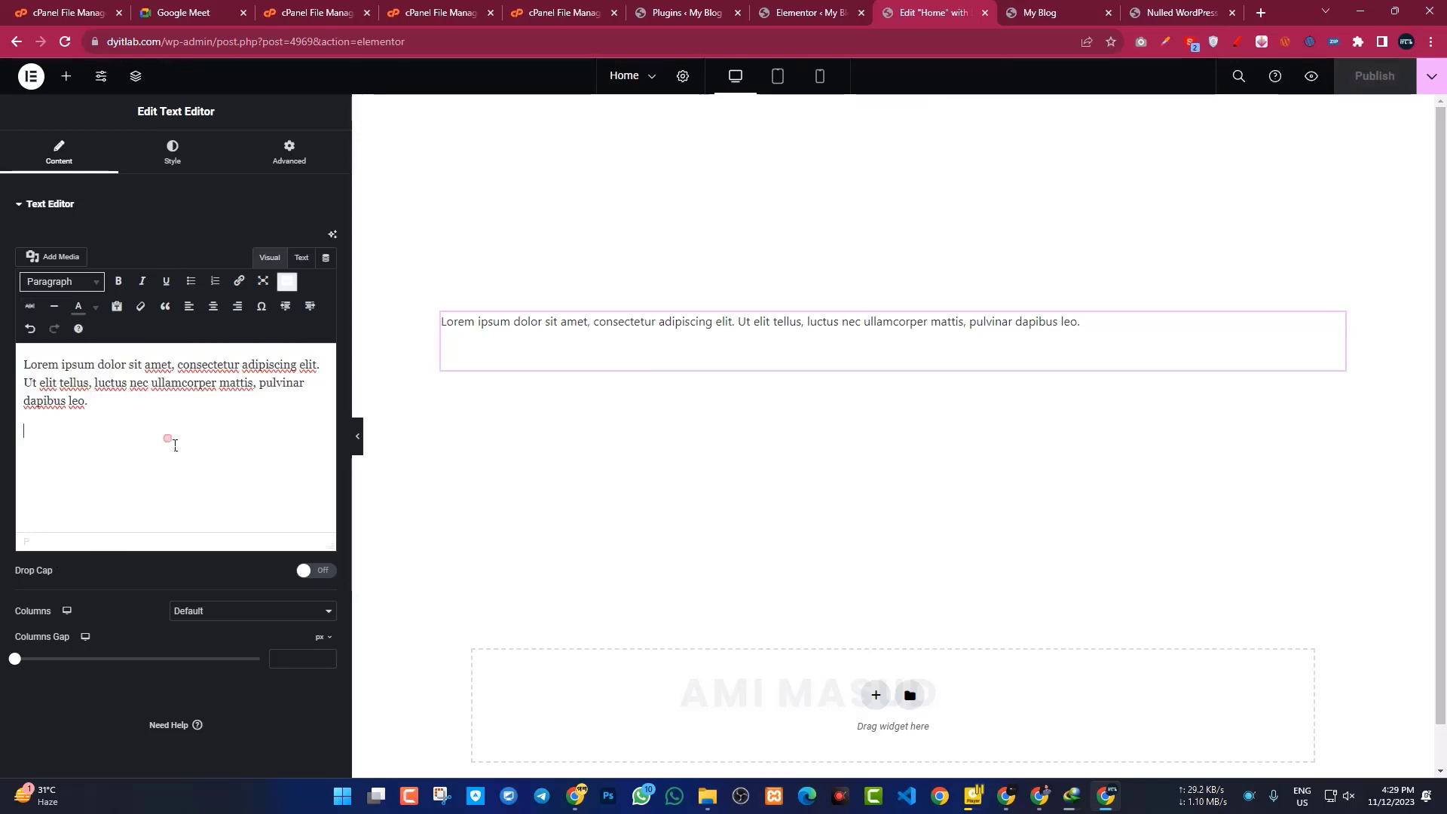
click(31, 306)
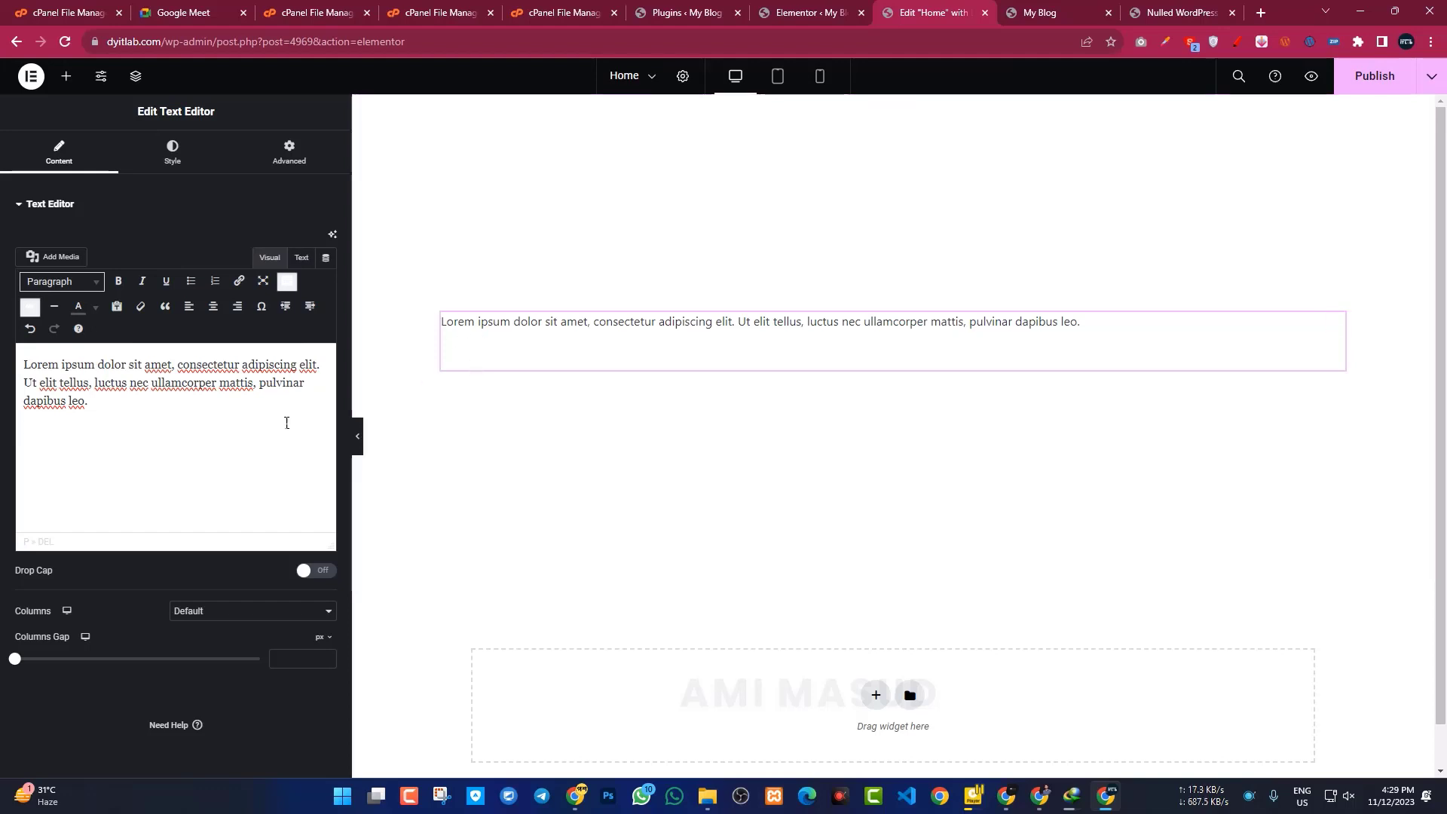
key(BackSpace)
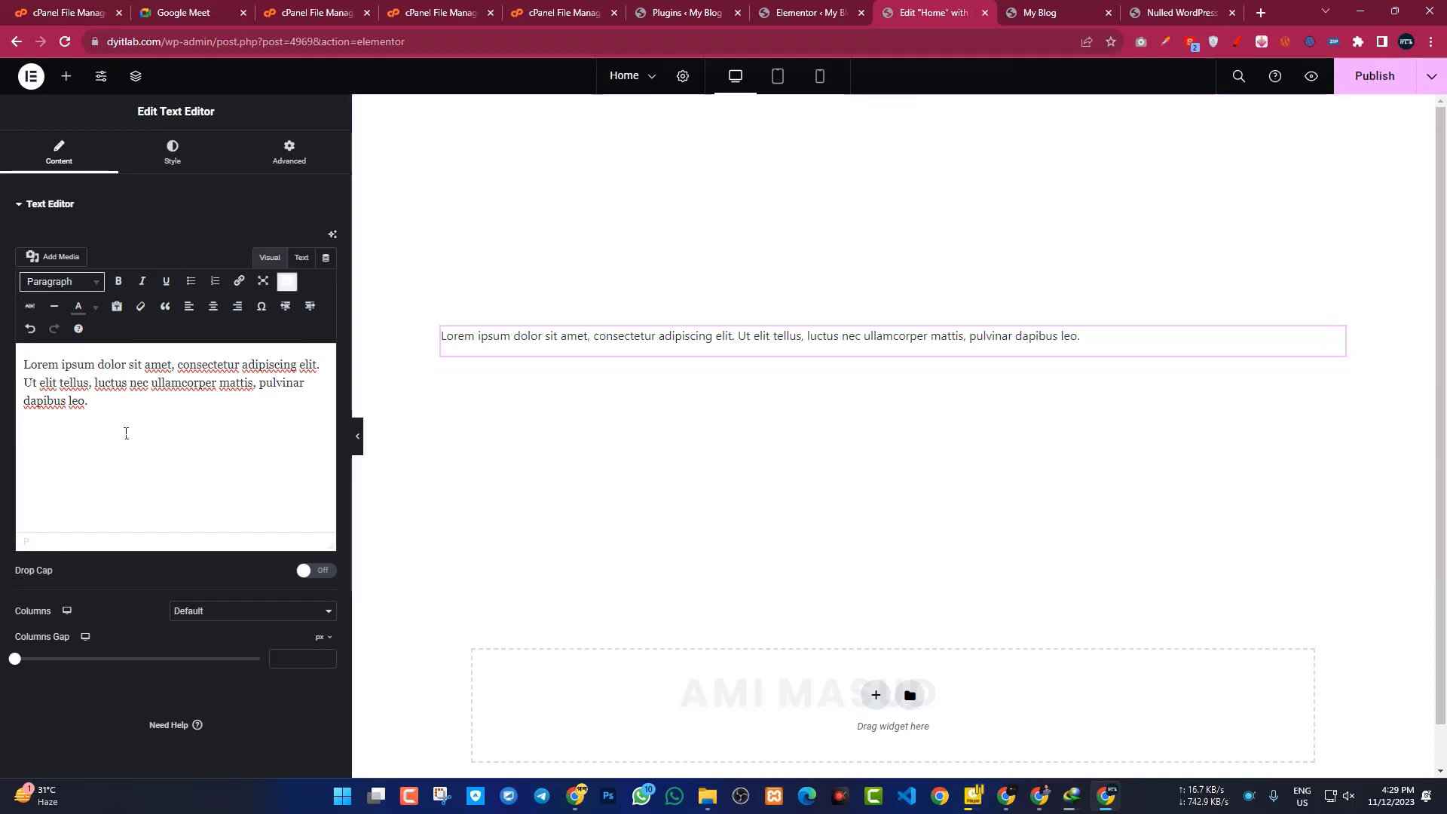
Step: Try strikethrough on the whole Lorem ipsum paragraph and take it off again
drag(124, 406, 7, 361)
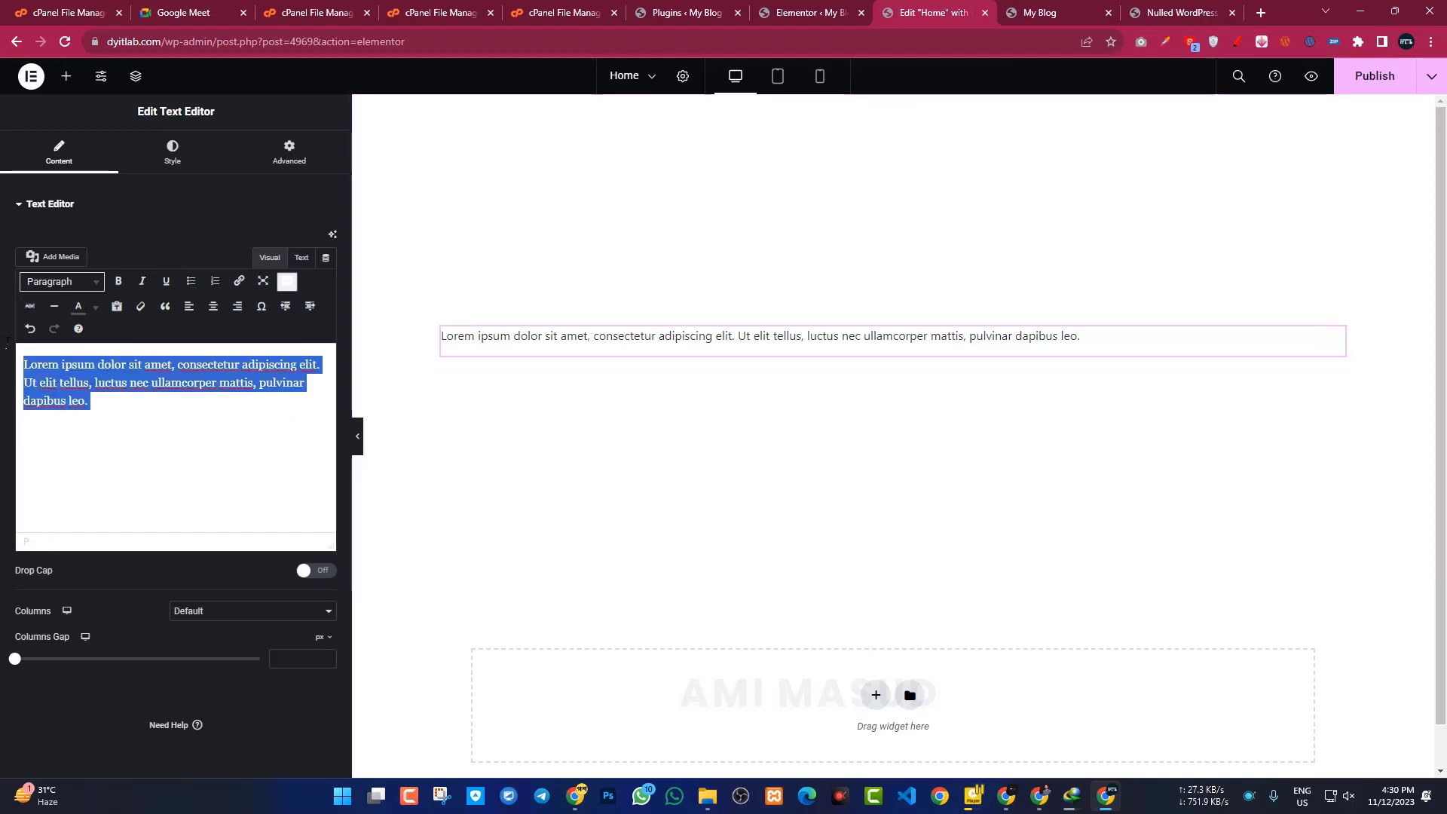
click(36, 310)
click(37, 309)
click(106, 403)
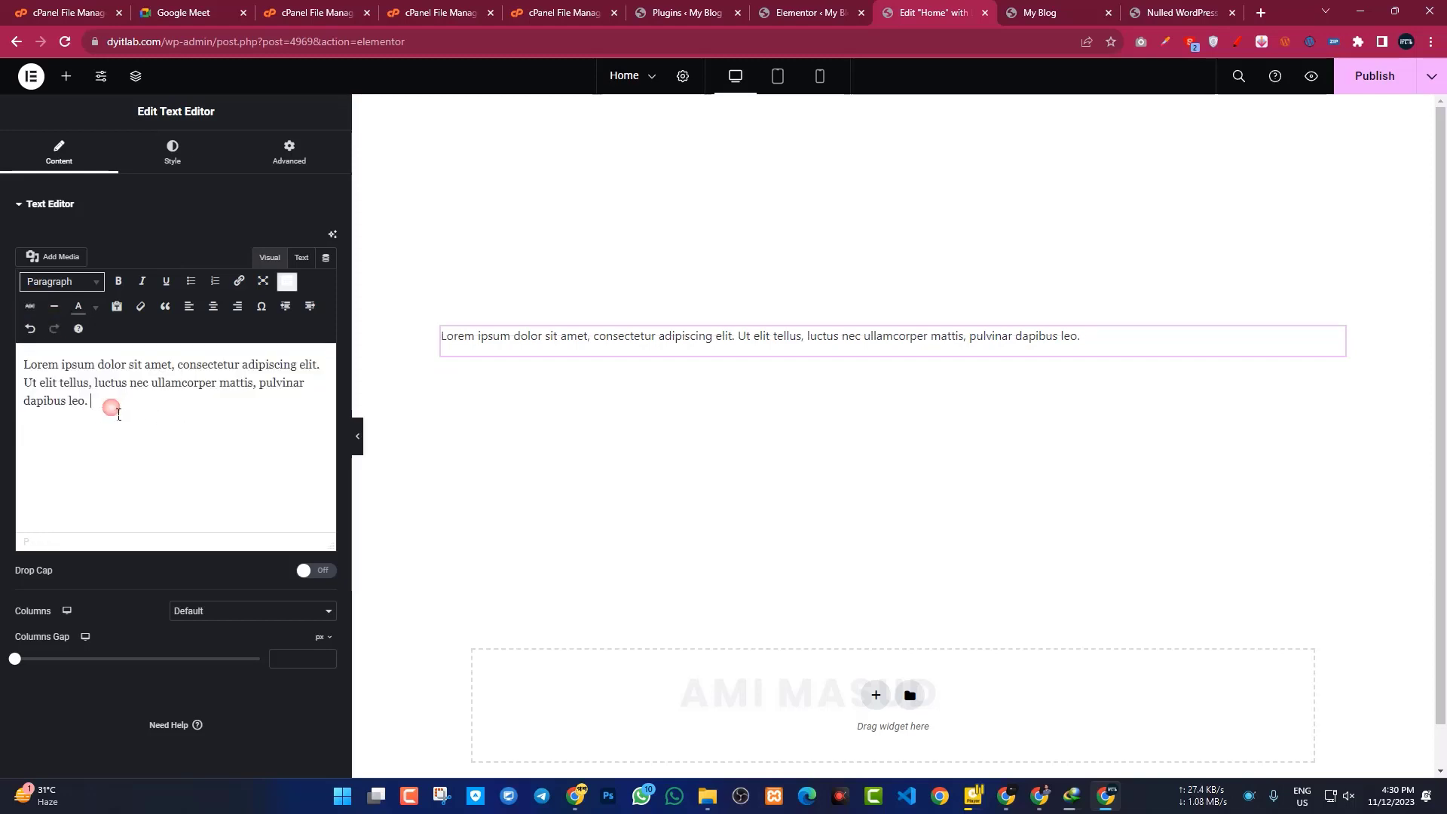
Step: Strike through only the opening words "Lorem ipsum dolor sit amet," of the paragraph
drag(24, 365, 175, 369)
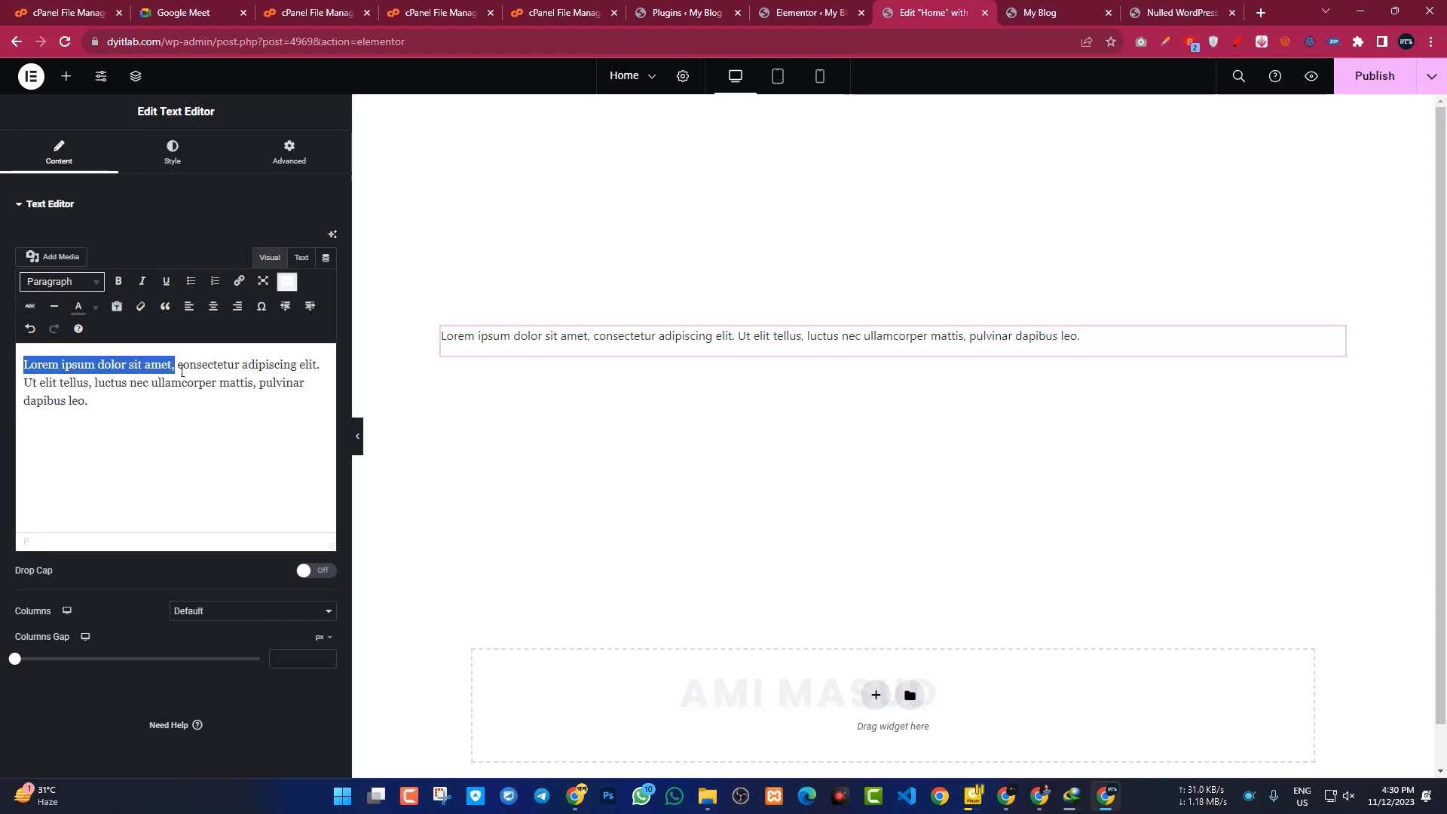
click(34, 307)
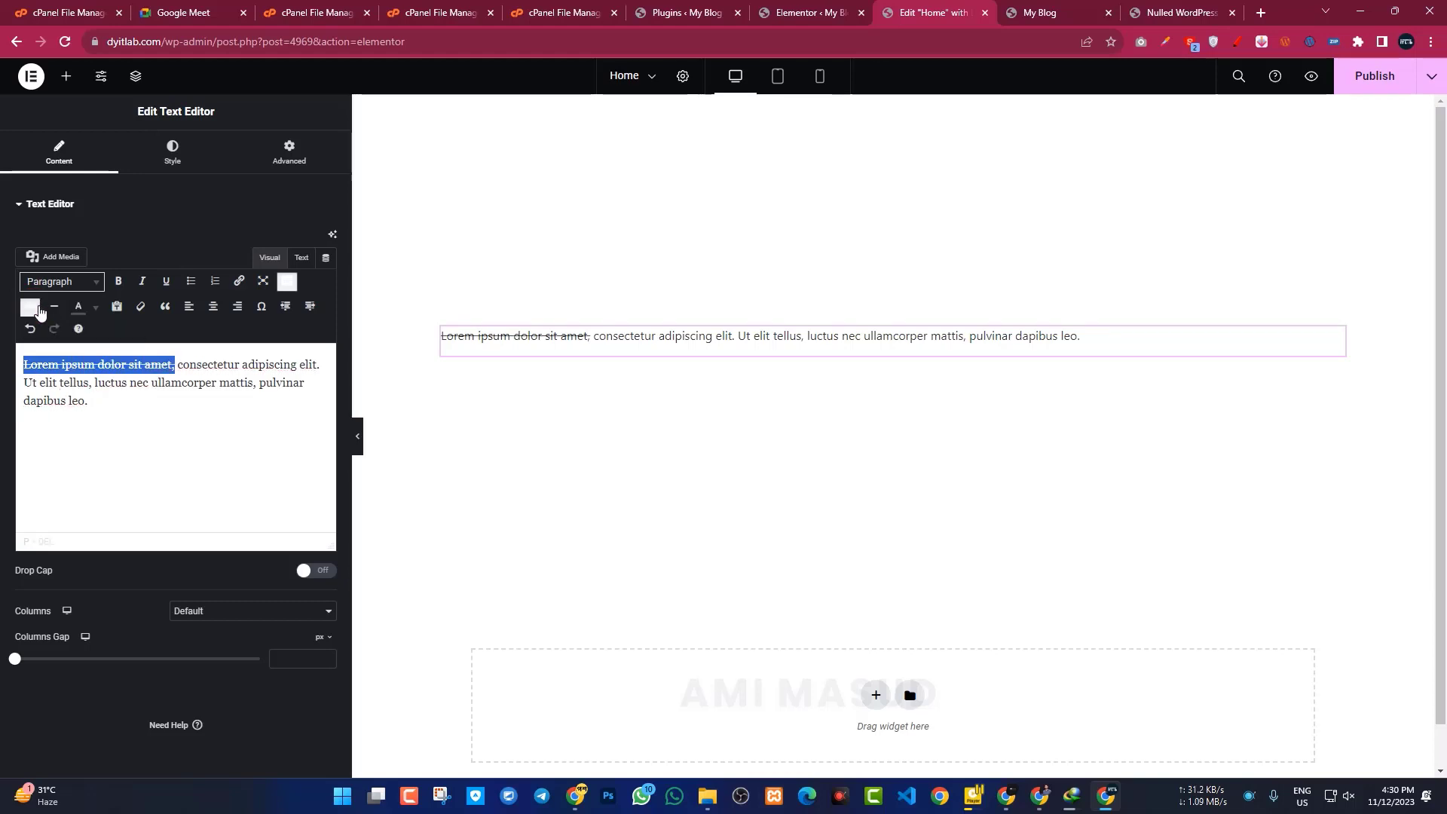
Step: Remove the strikethrough from the opening words "Lorem ipsum dolor sit amet,"
click(40, 312)
click(150, 420)
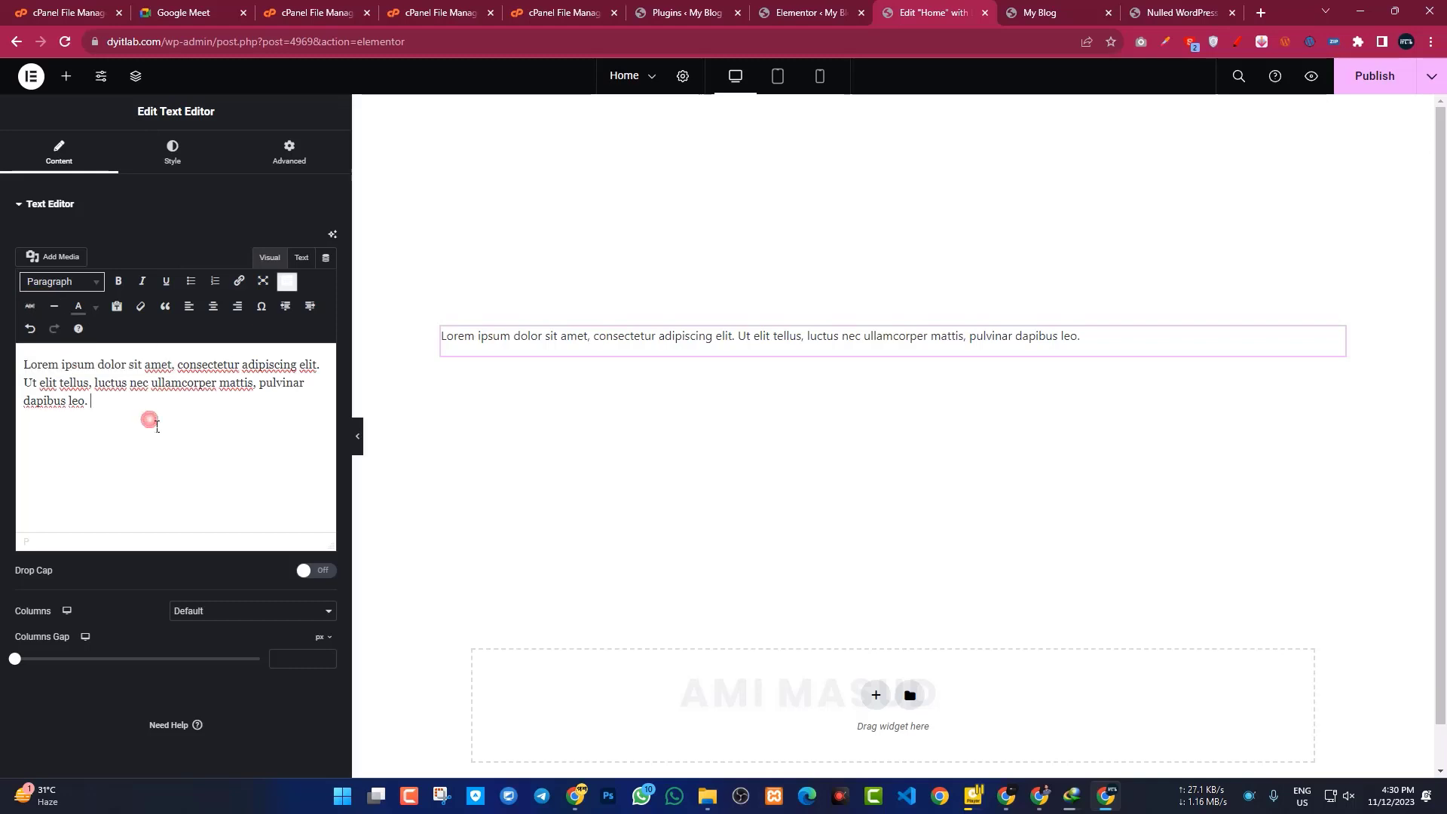
Step: Try a horizontal line above the Lorem ipsum paragraph in the published page preview and undo it in the editor
click(59, 309)
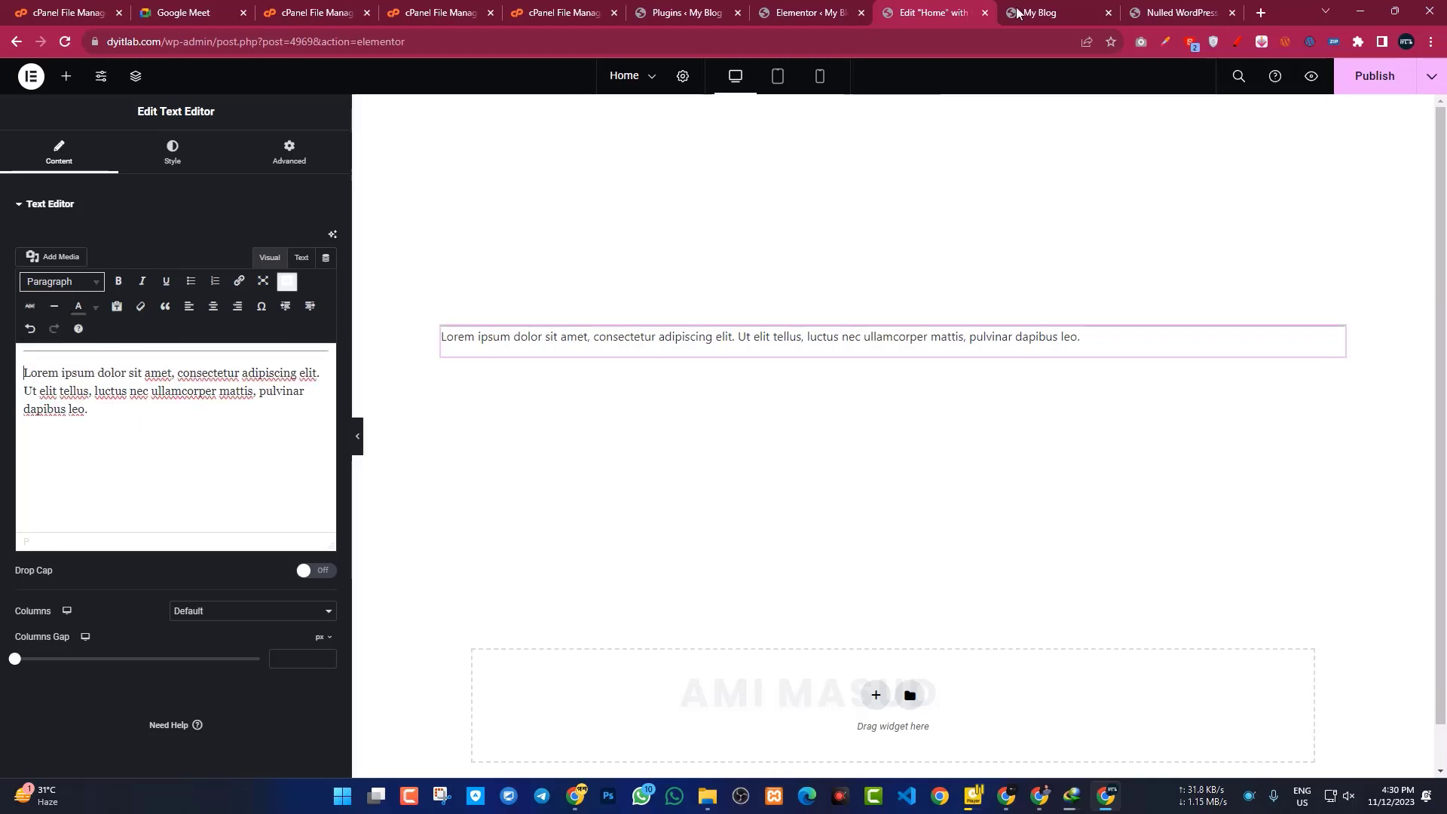
click(1372, 85)
click(1107, 6)
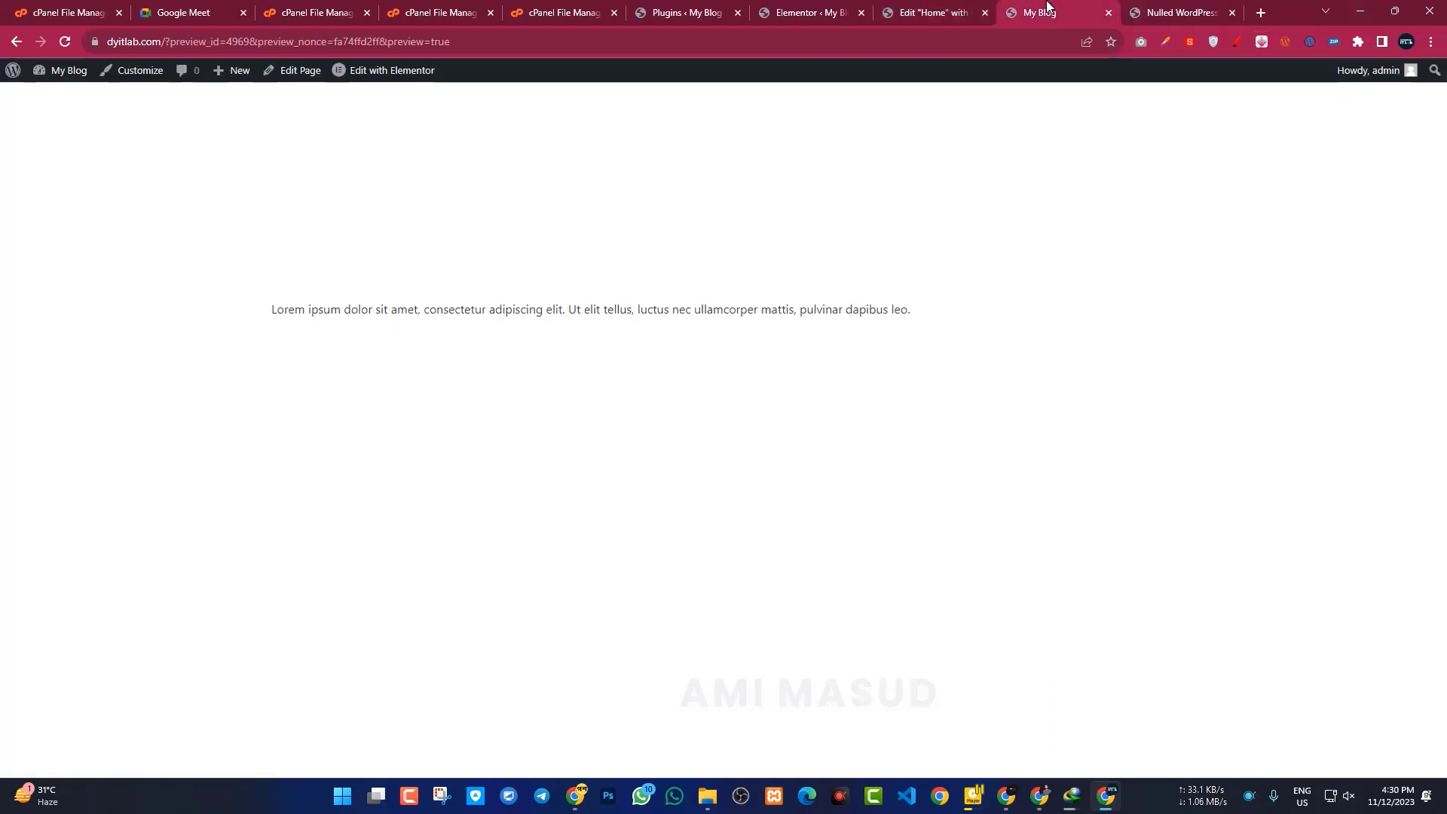
key(F5)
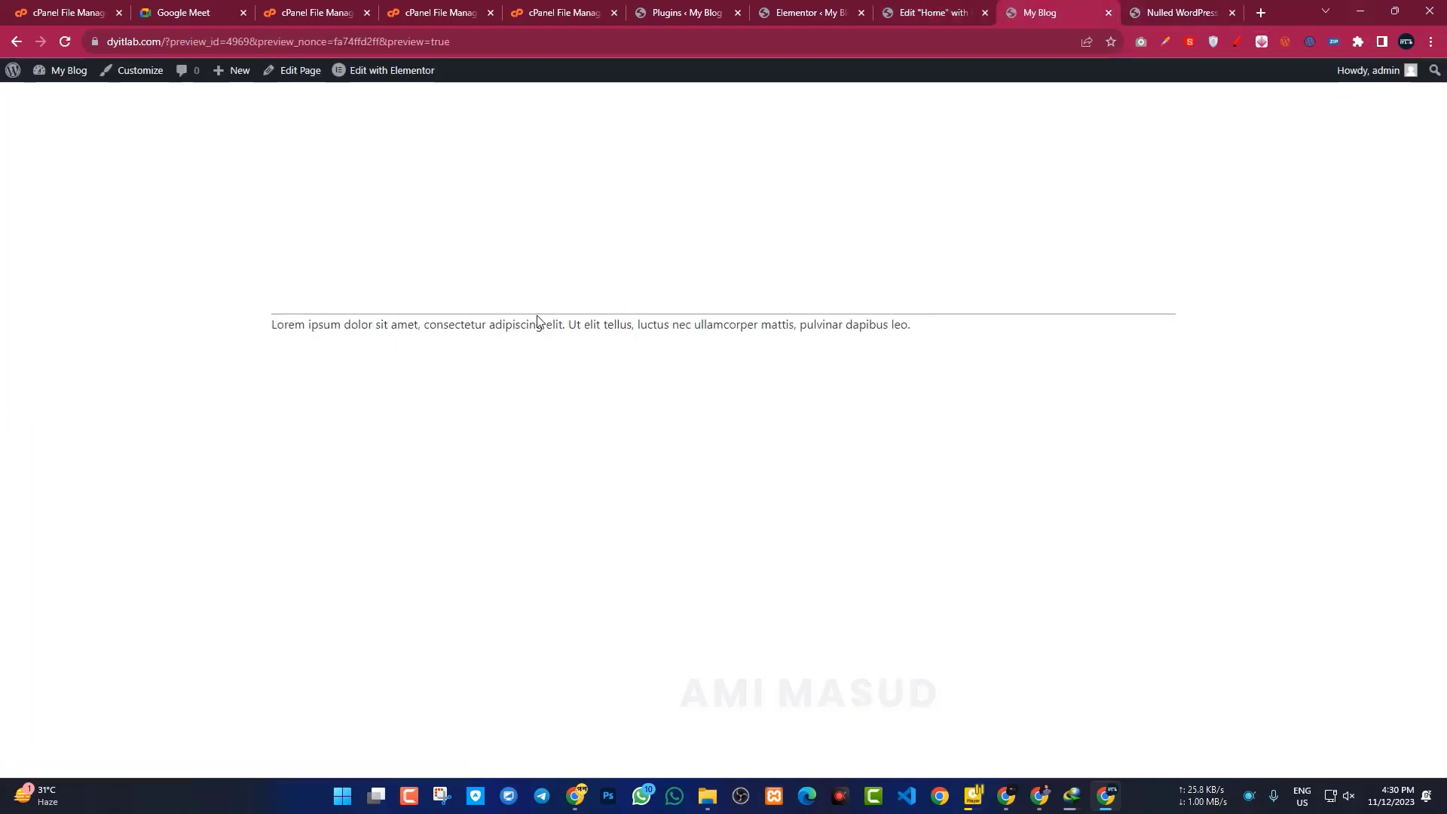
click(951, 10)
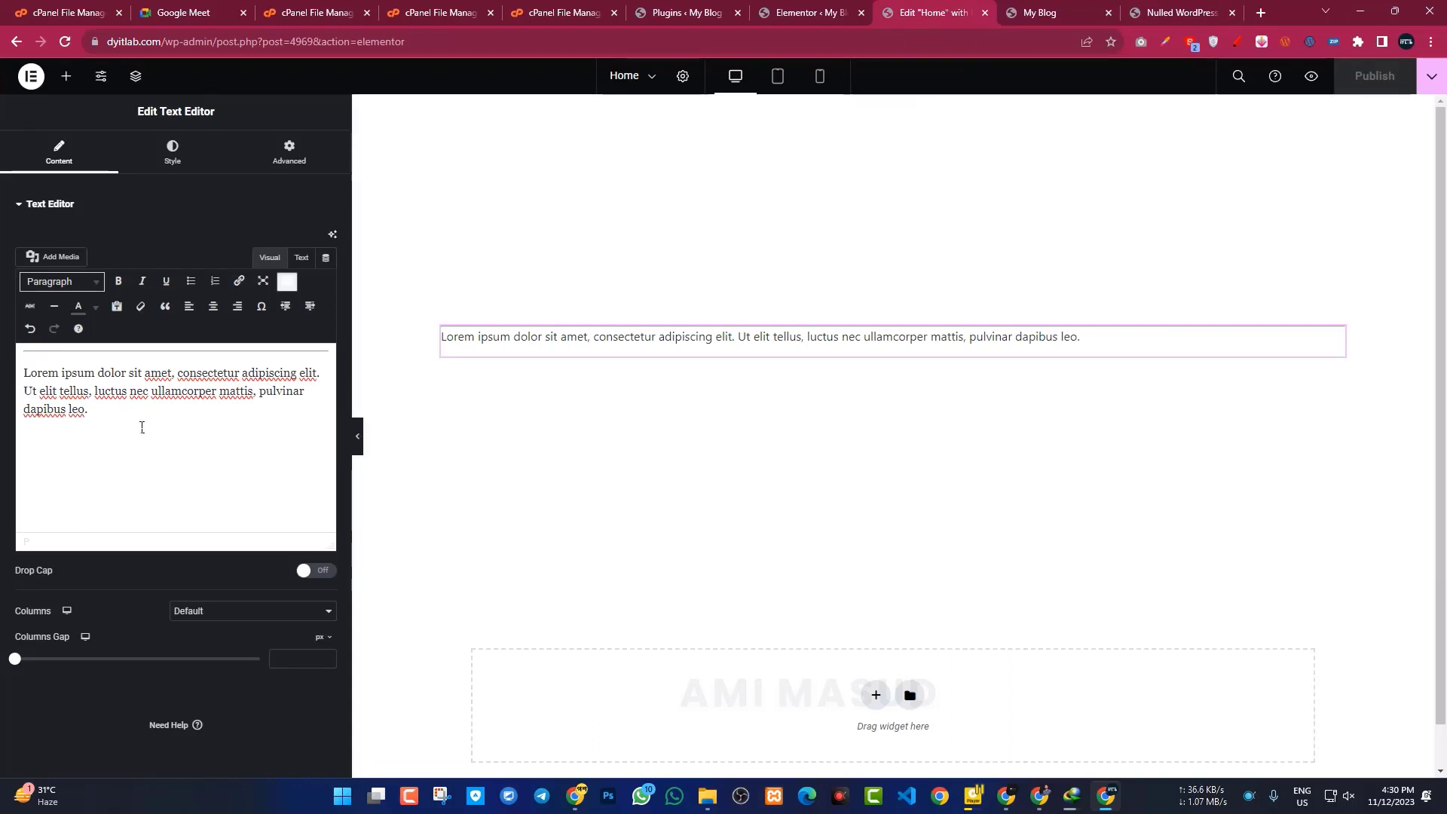
key(ctrl+z)
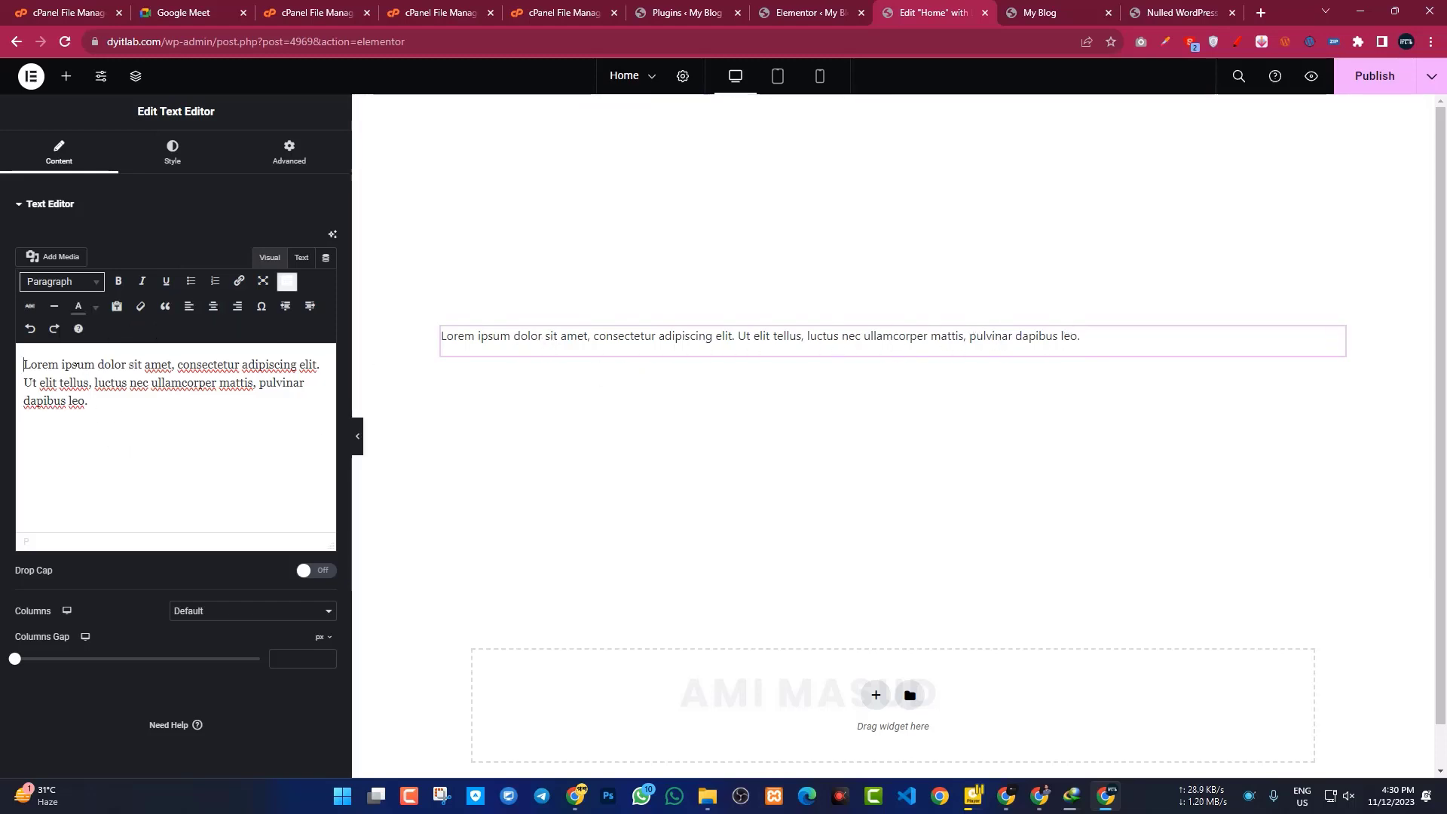
Step: Shorten the paragraph to the words "Lorem ipsum" by deleting everything from "dolor sit amet" to the end
drag(98, 365, 120, 468)
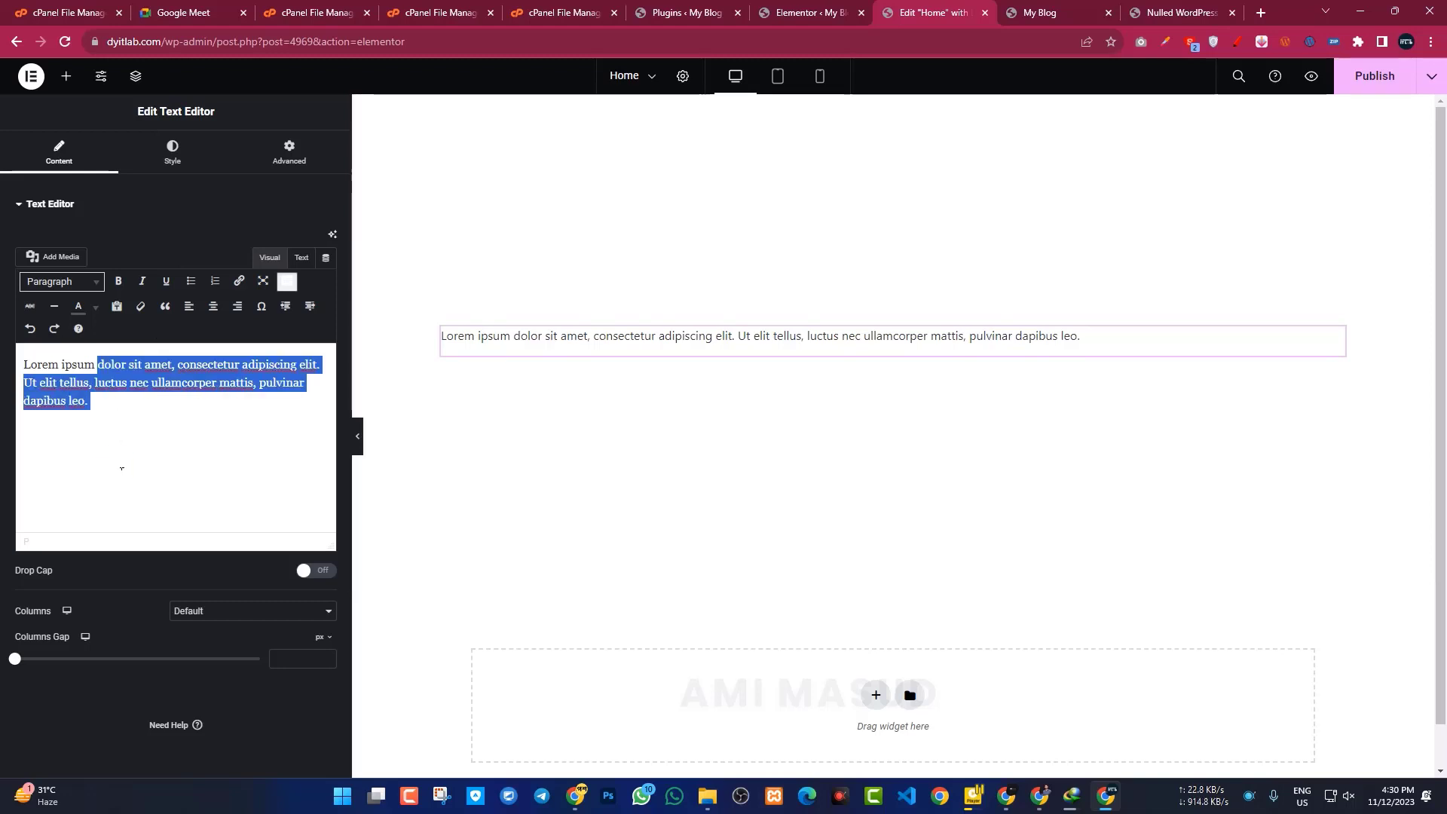
key(BackSpace)
Step: Set the typography size of the "Lorem ipsum" text to 65 px
drag(126, 373, 7, 372)
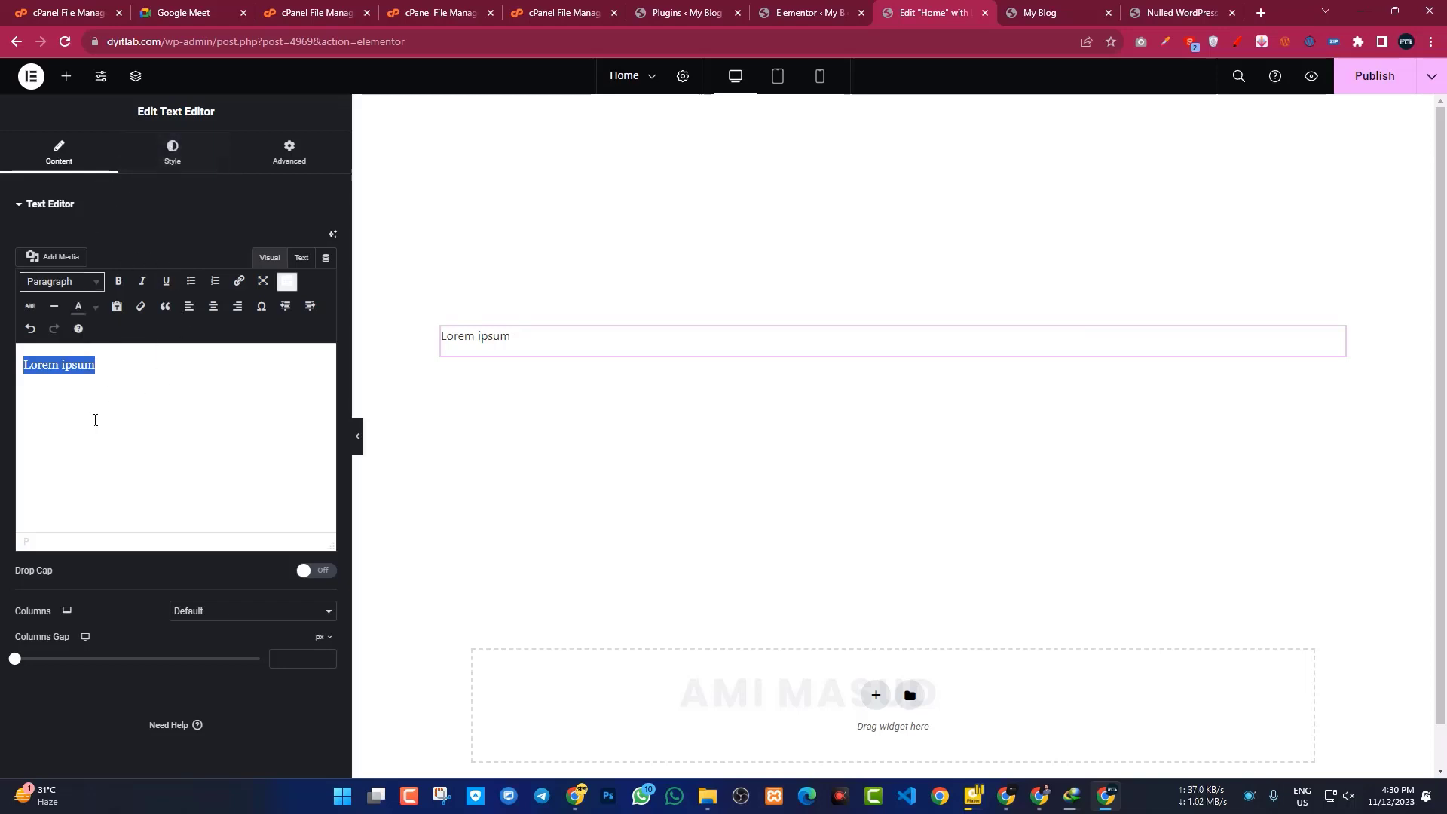
click(185, 160)
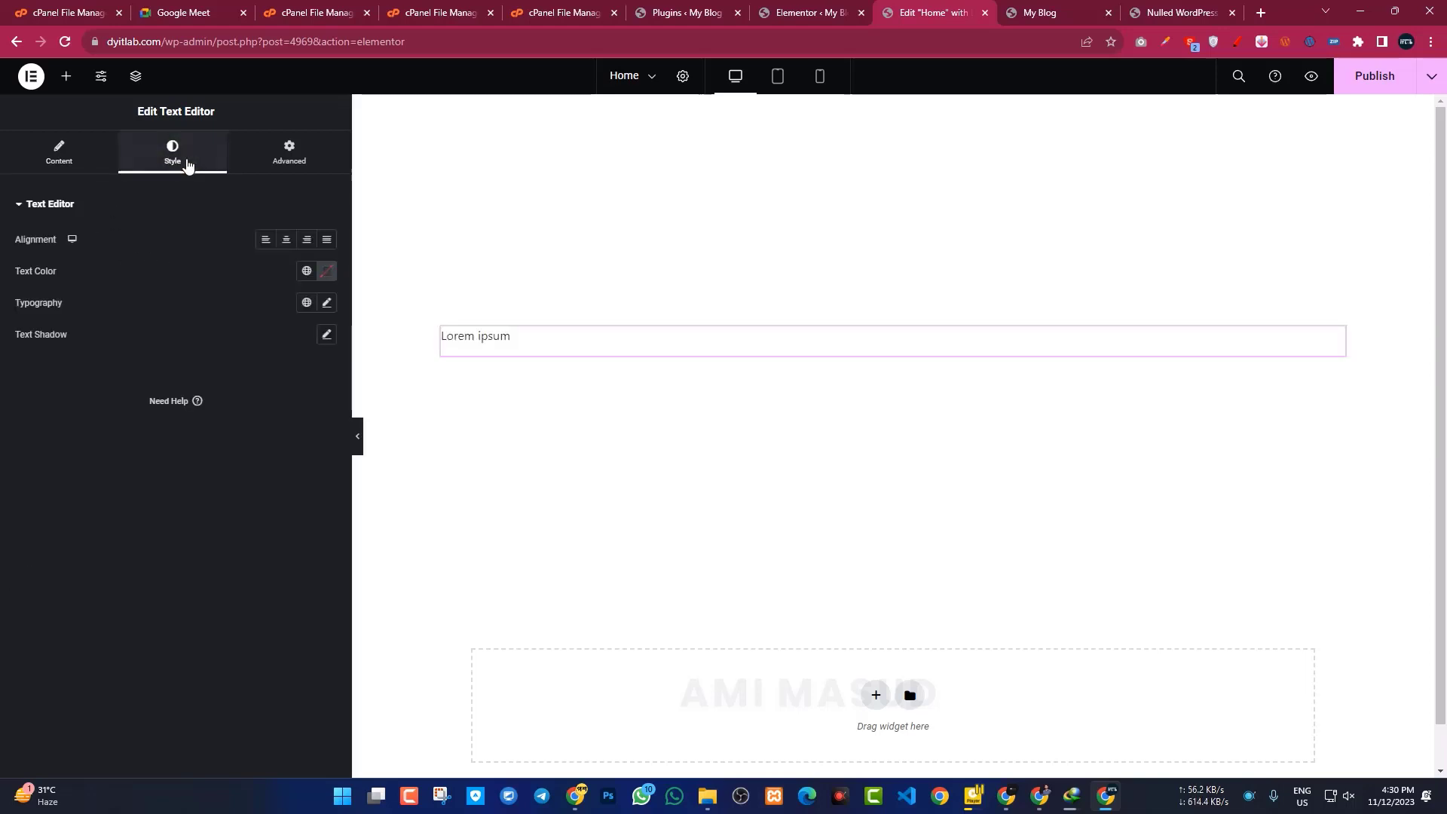
click(326, 304)
drag(40, 422, 112, 427)
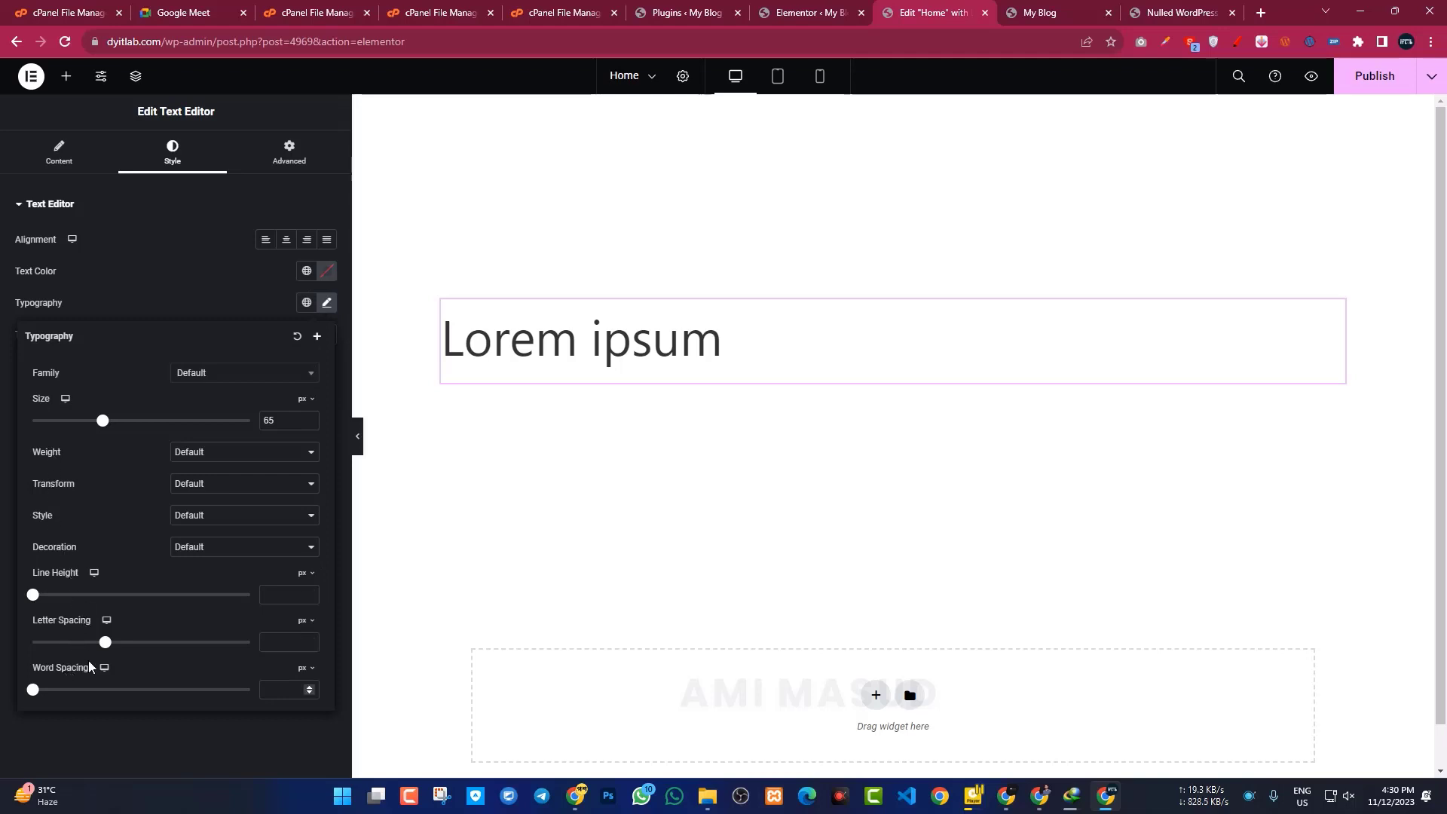
click(264, 301)
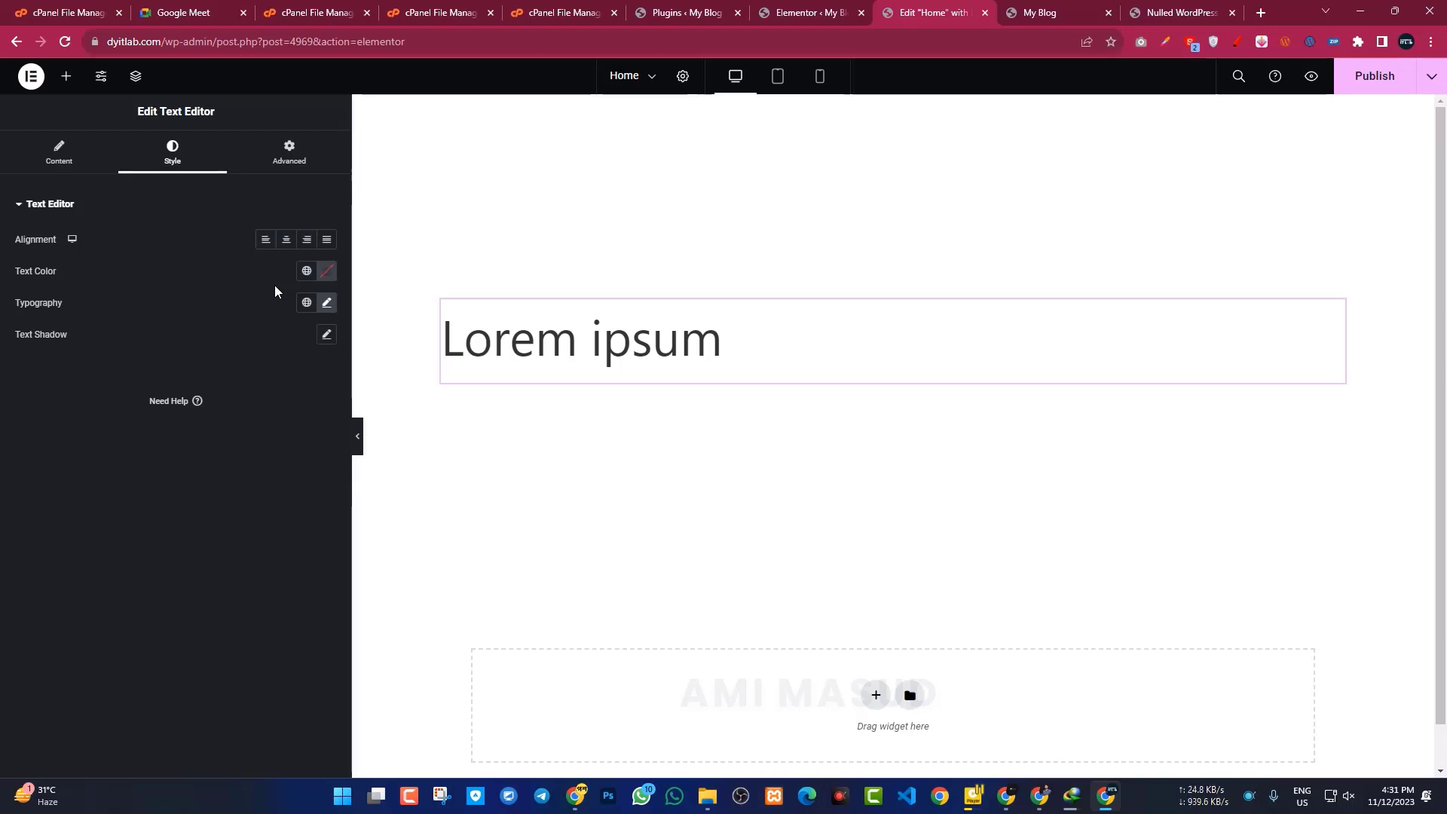
Step: Colour only the word "ipsum" orange in the text content
click(61, 156)
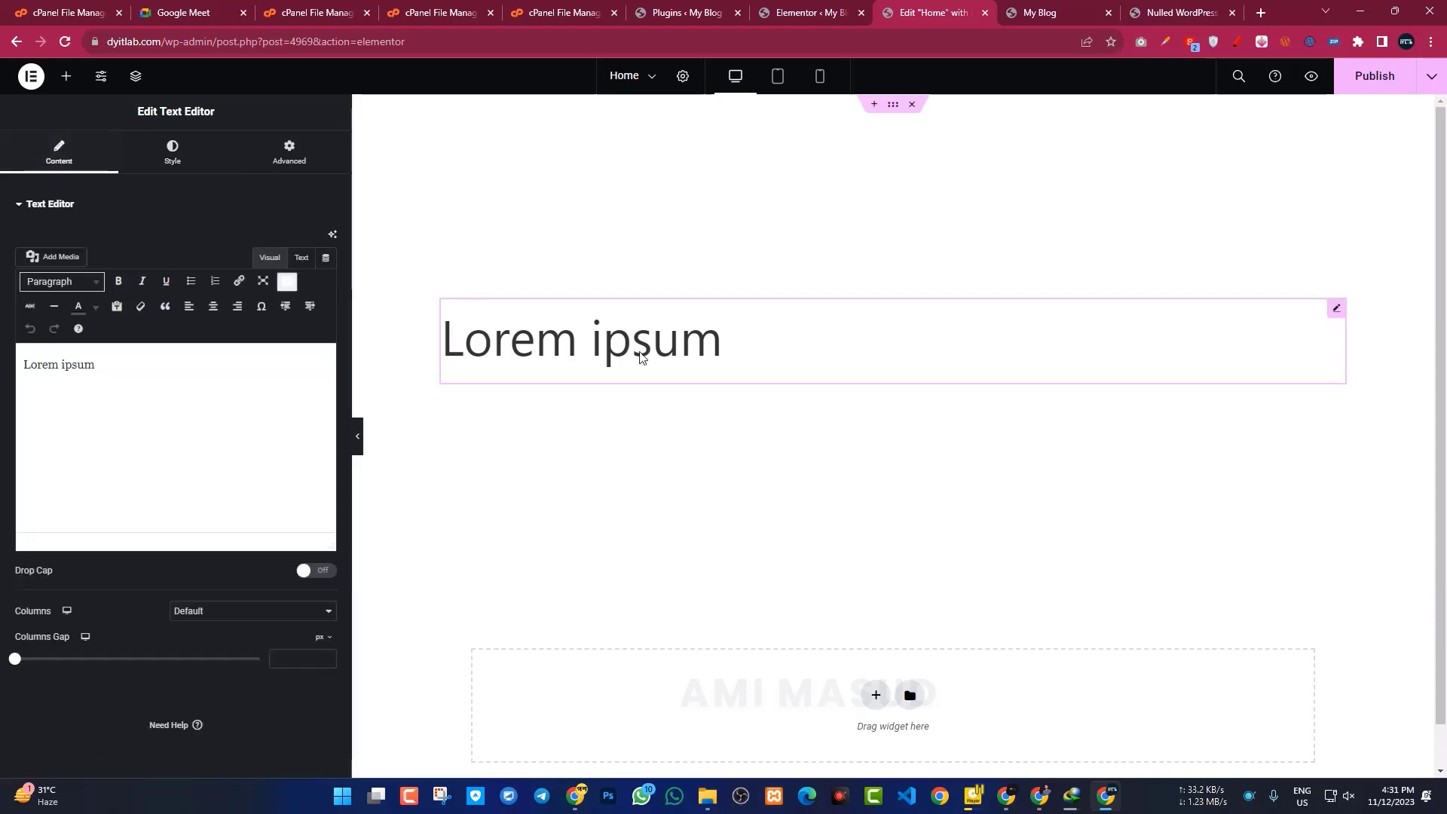
double_click(70, 367)
click(175, 382)
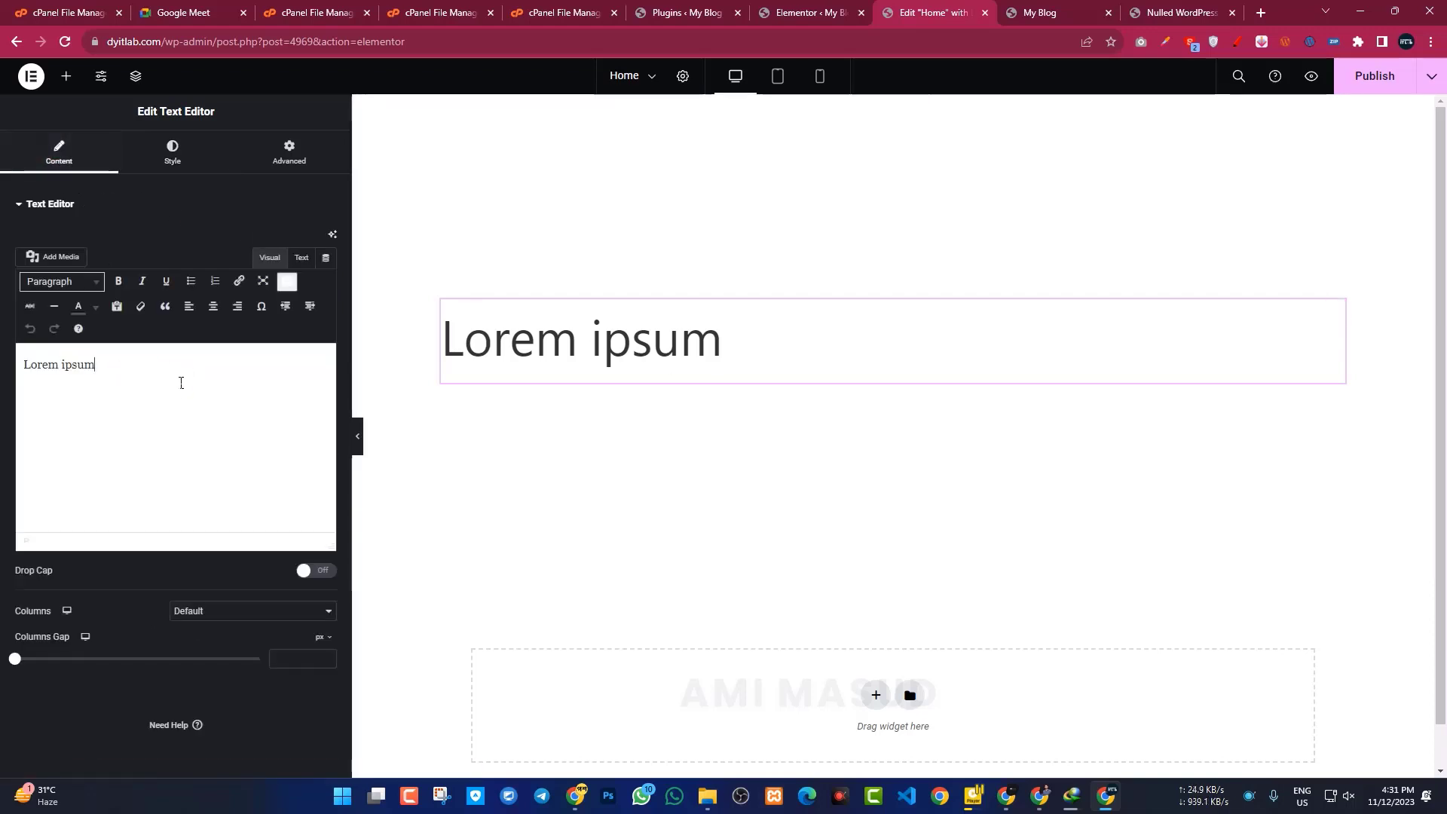
double_click(70, 367)
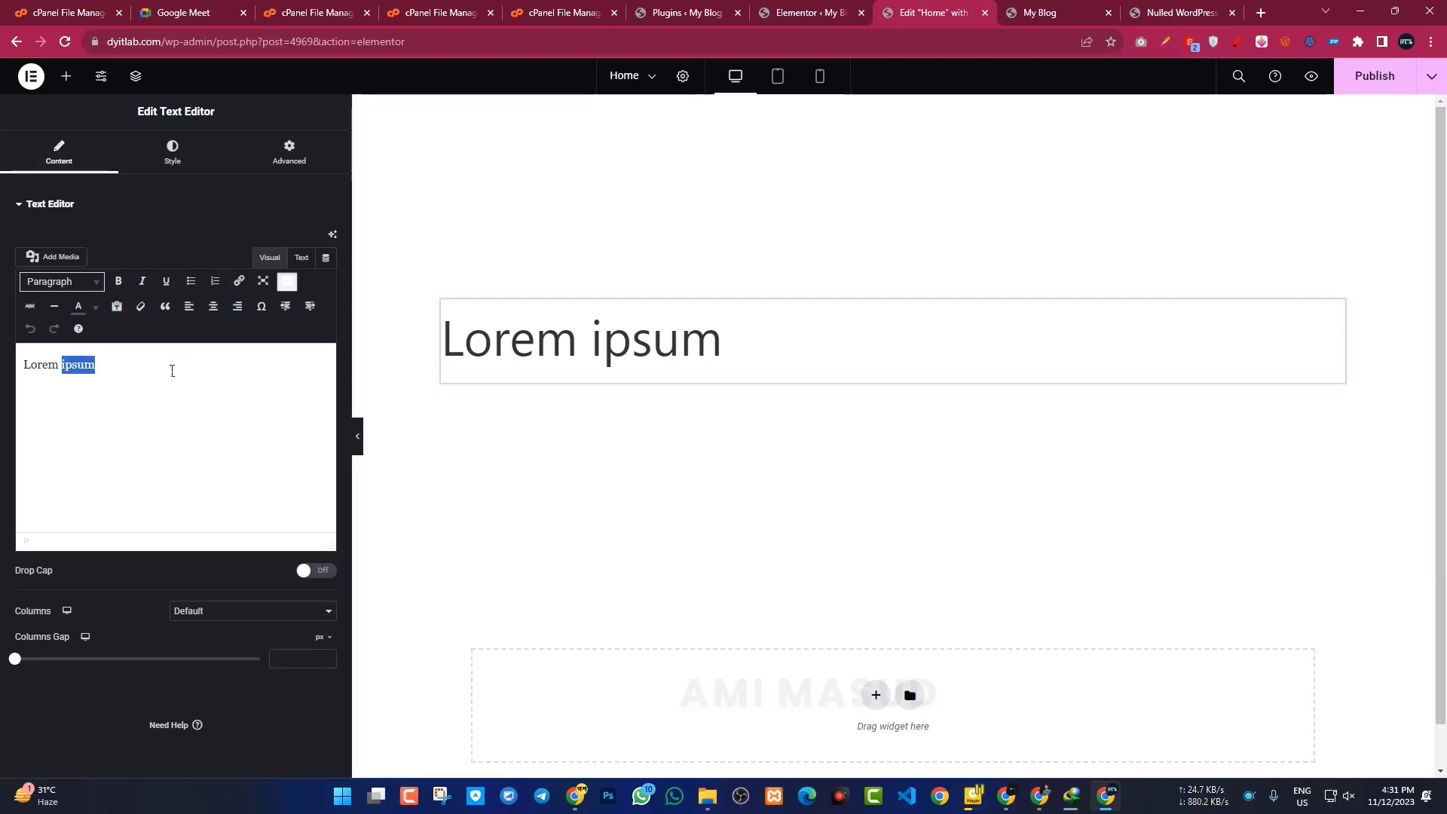
click(100, 314)
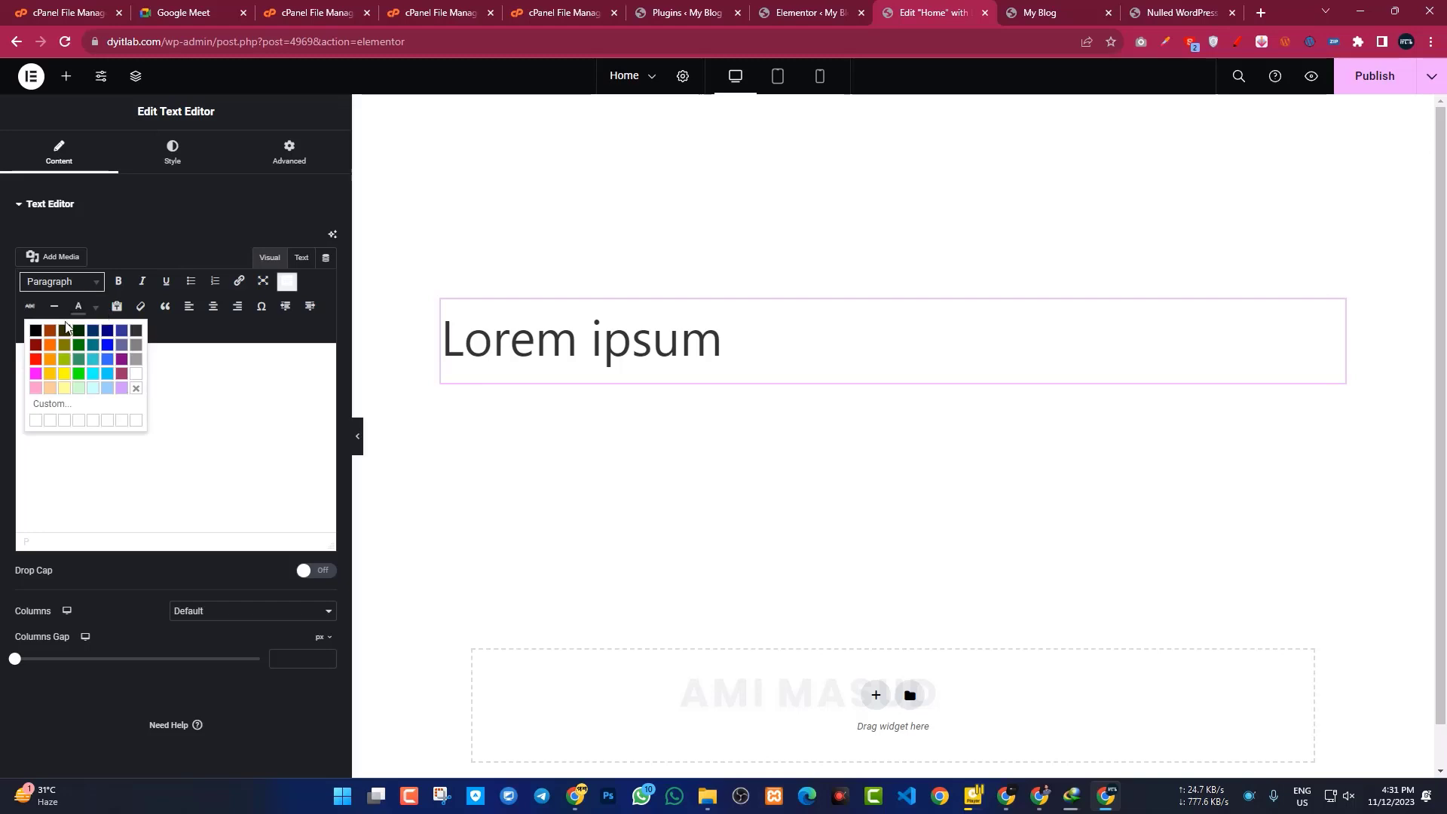
click(57, 345)
click(210, 420)
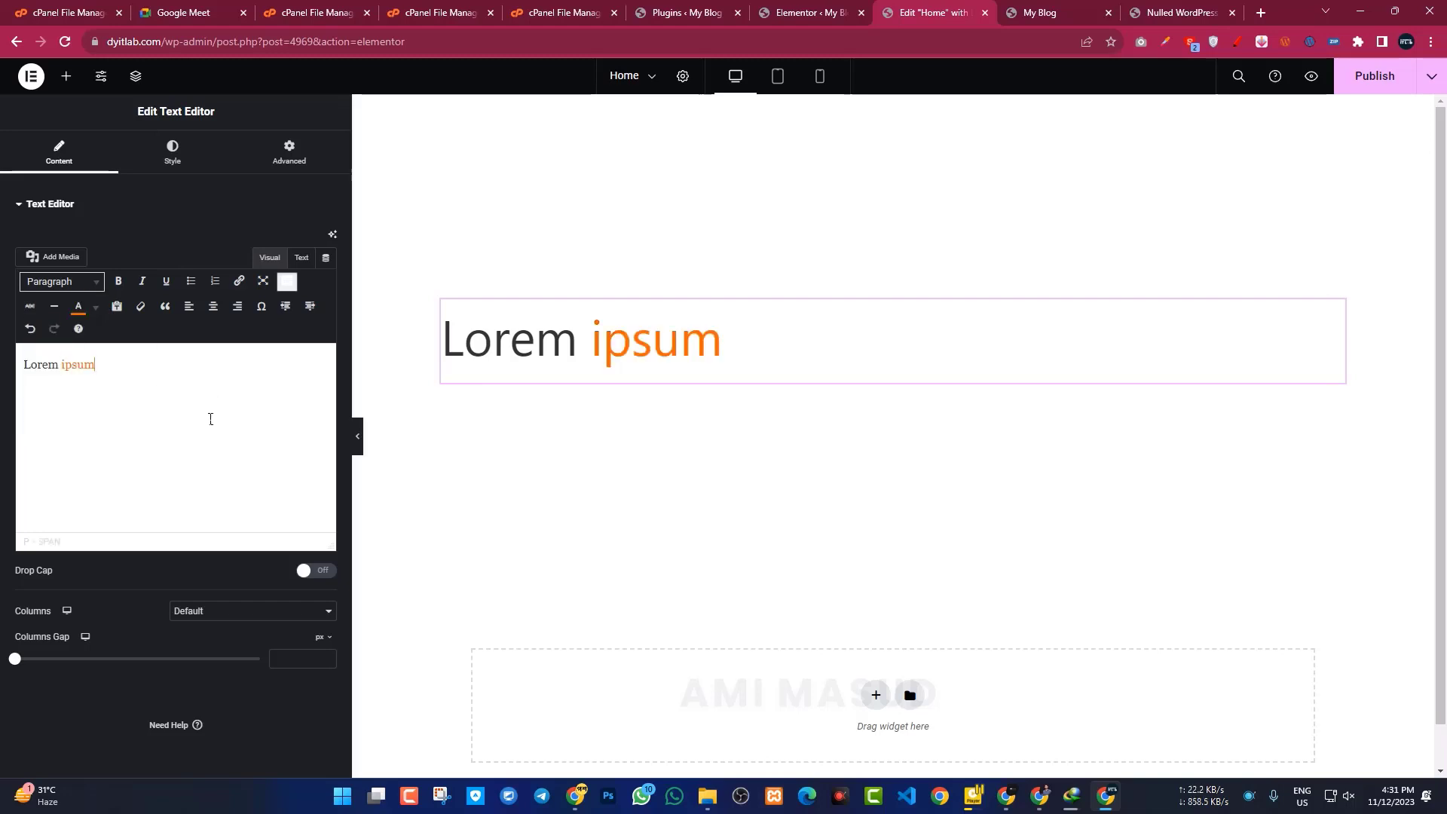
triple_click(54, 381)
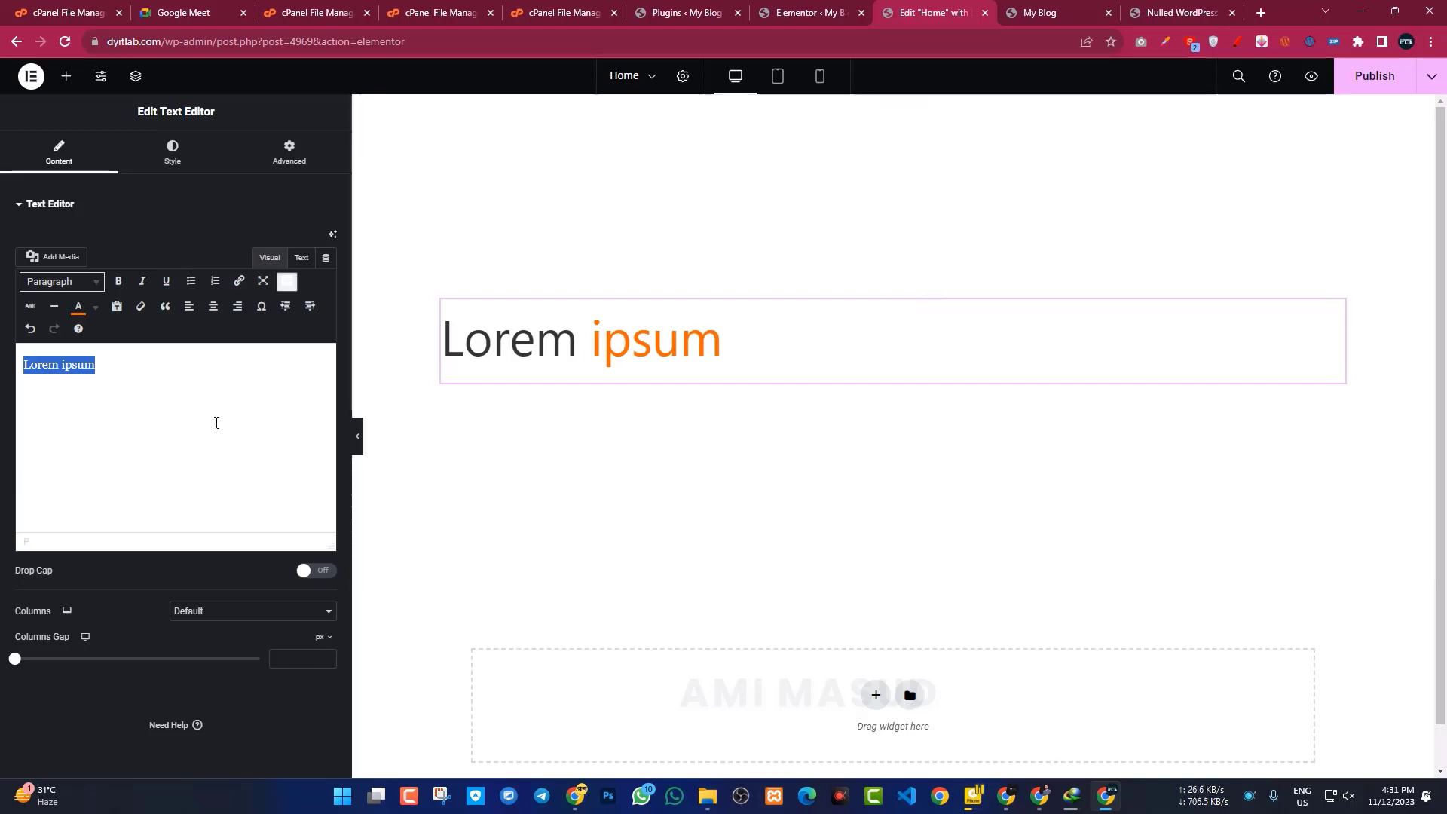
click(218, 418)
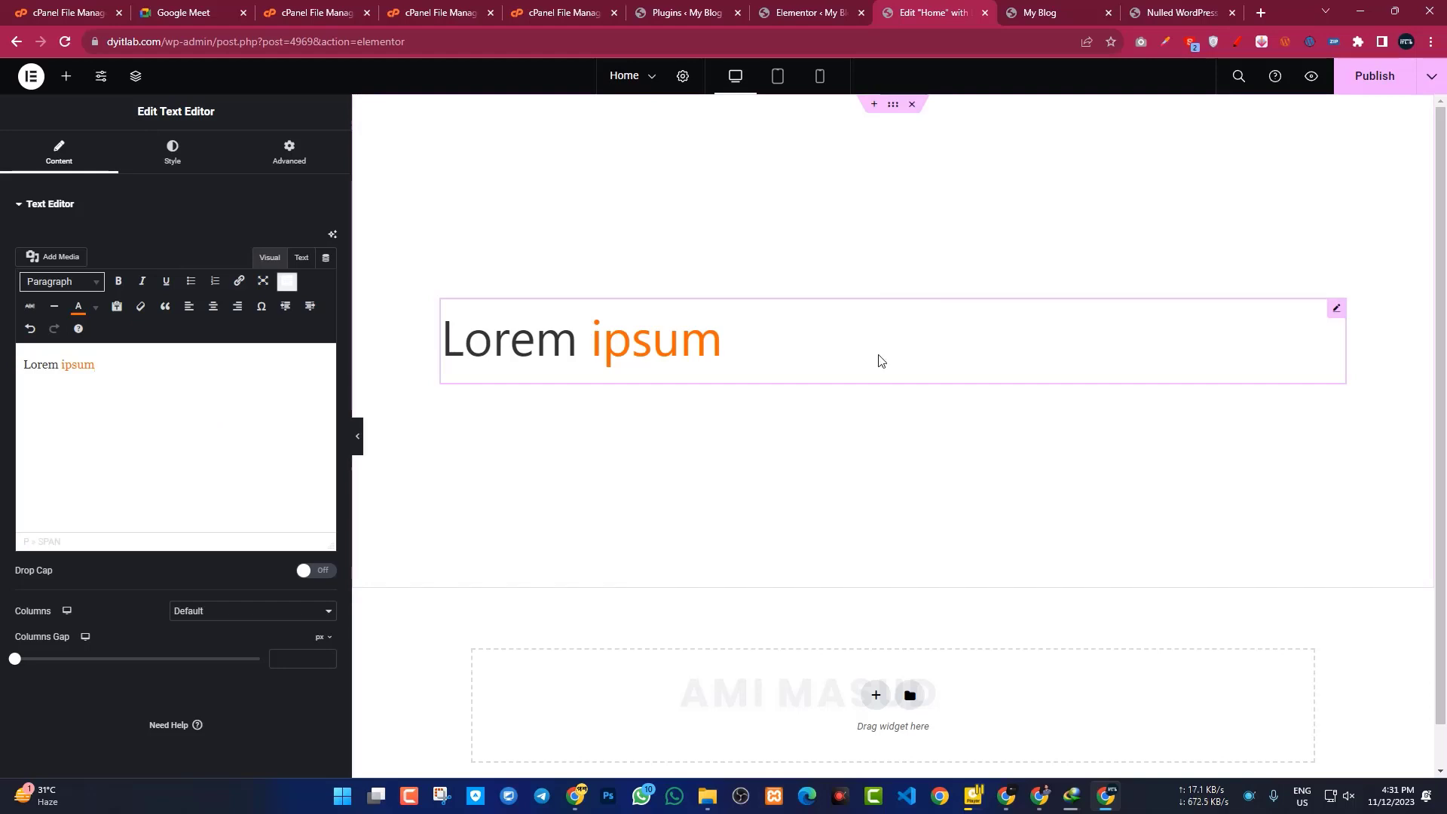
Step: Duplicate the "Lorem ipsum" text widget and center the paragraph inside the upper copy's content
right_click(1336, 311)
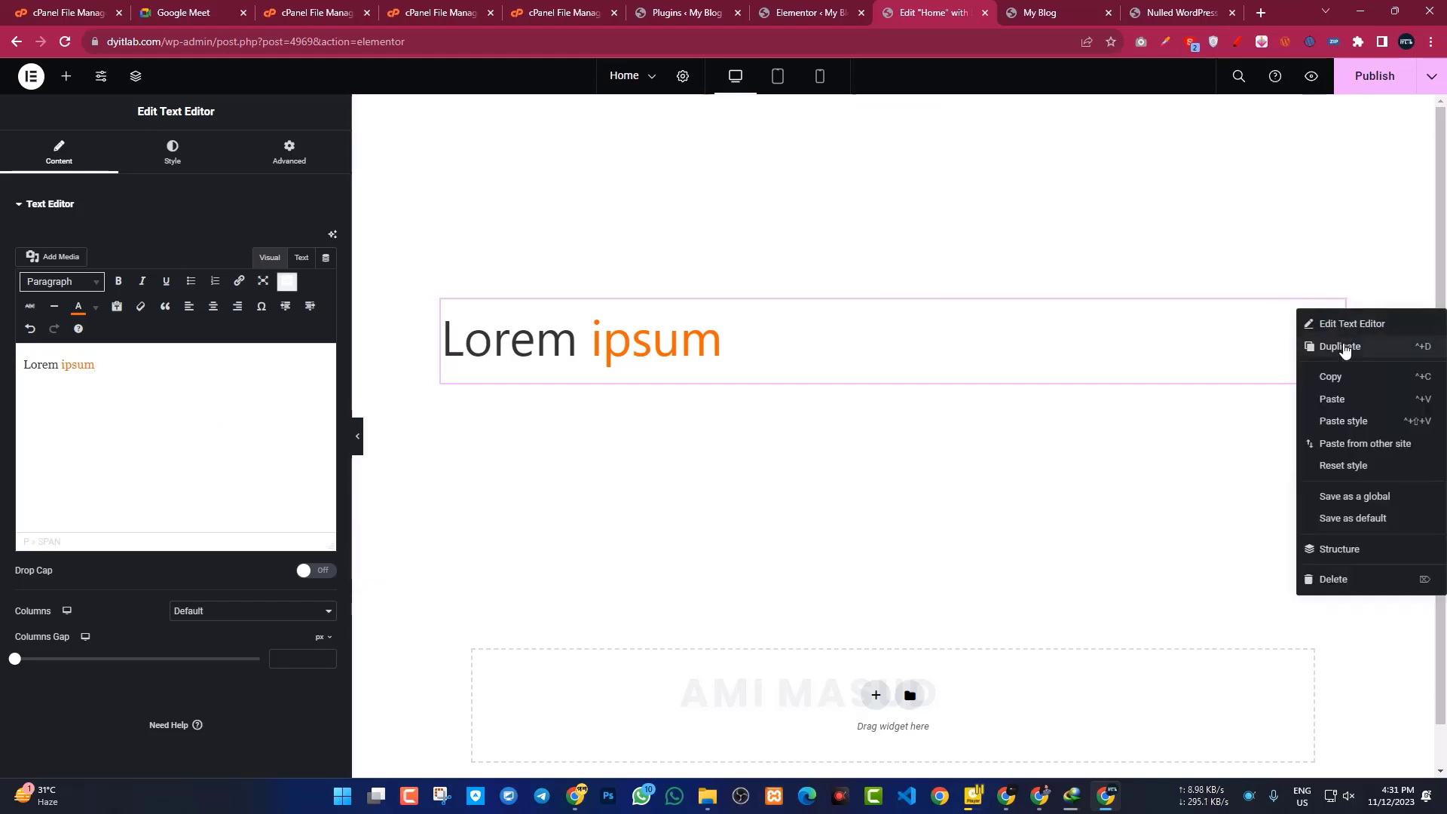
click(1342, 347)
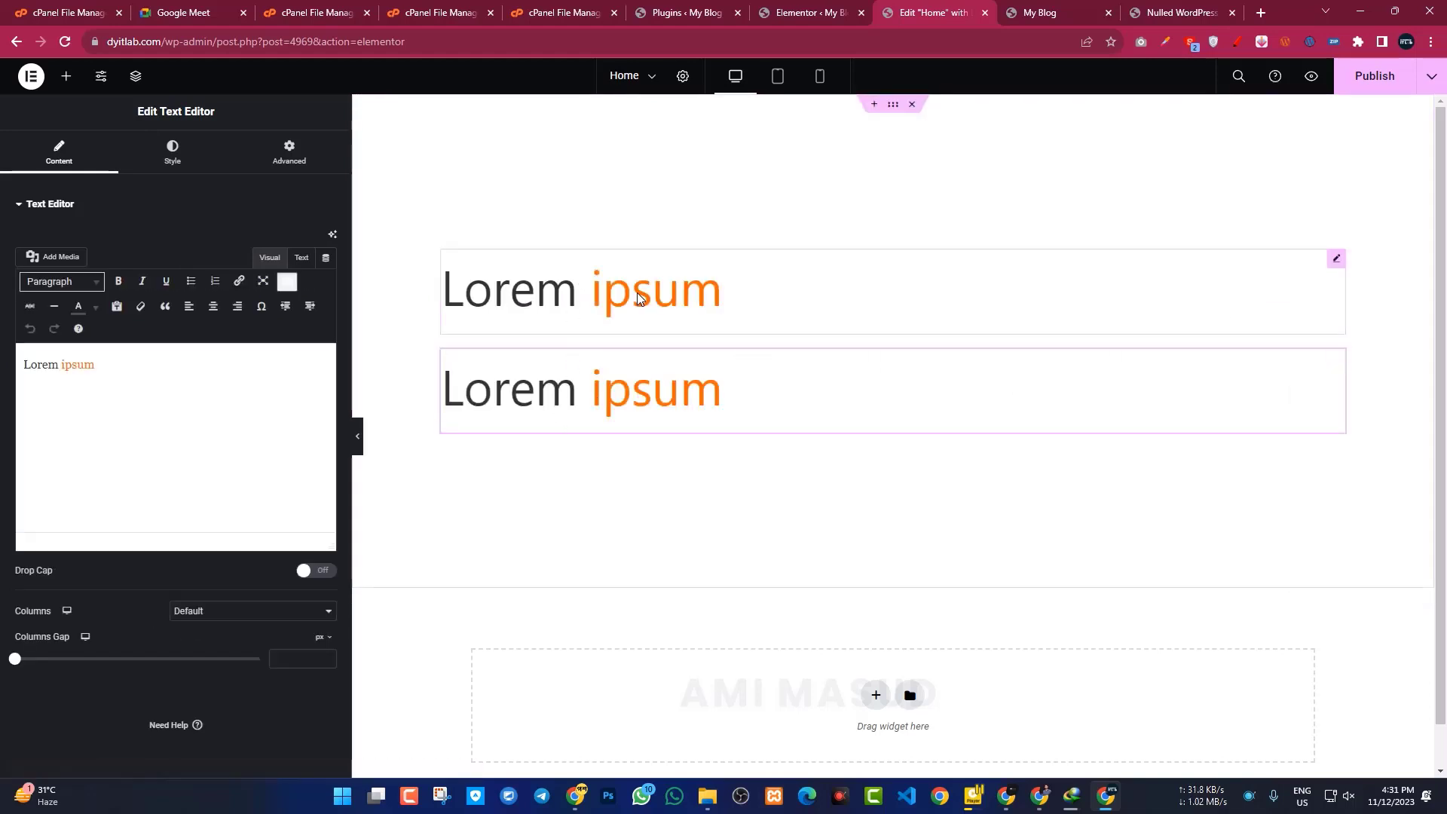
click(1338, 261)
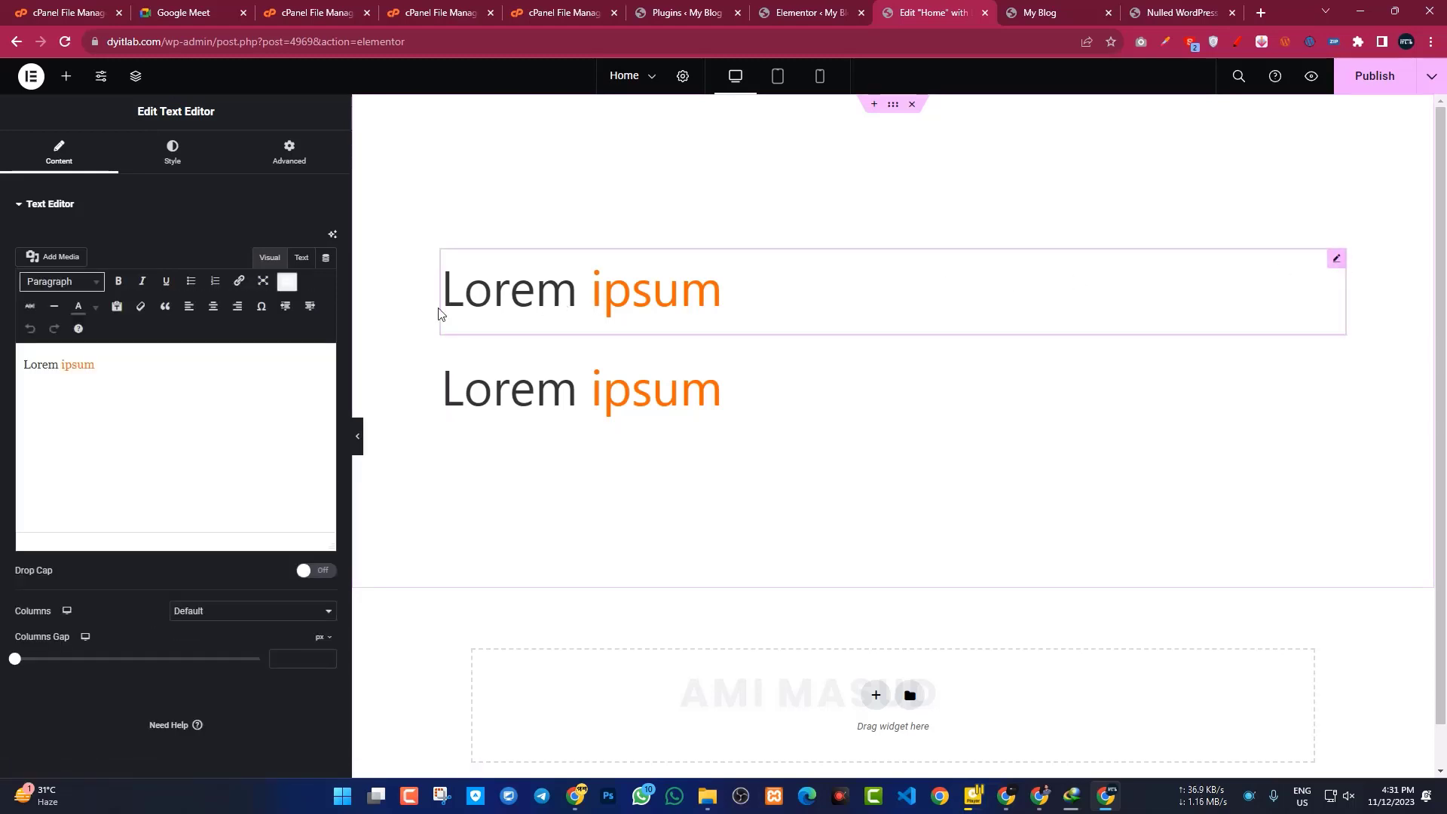
click(214, 306)
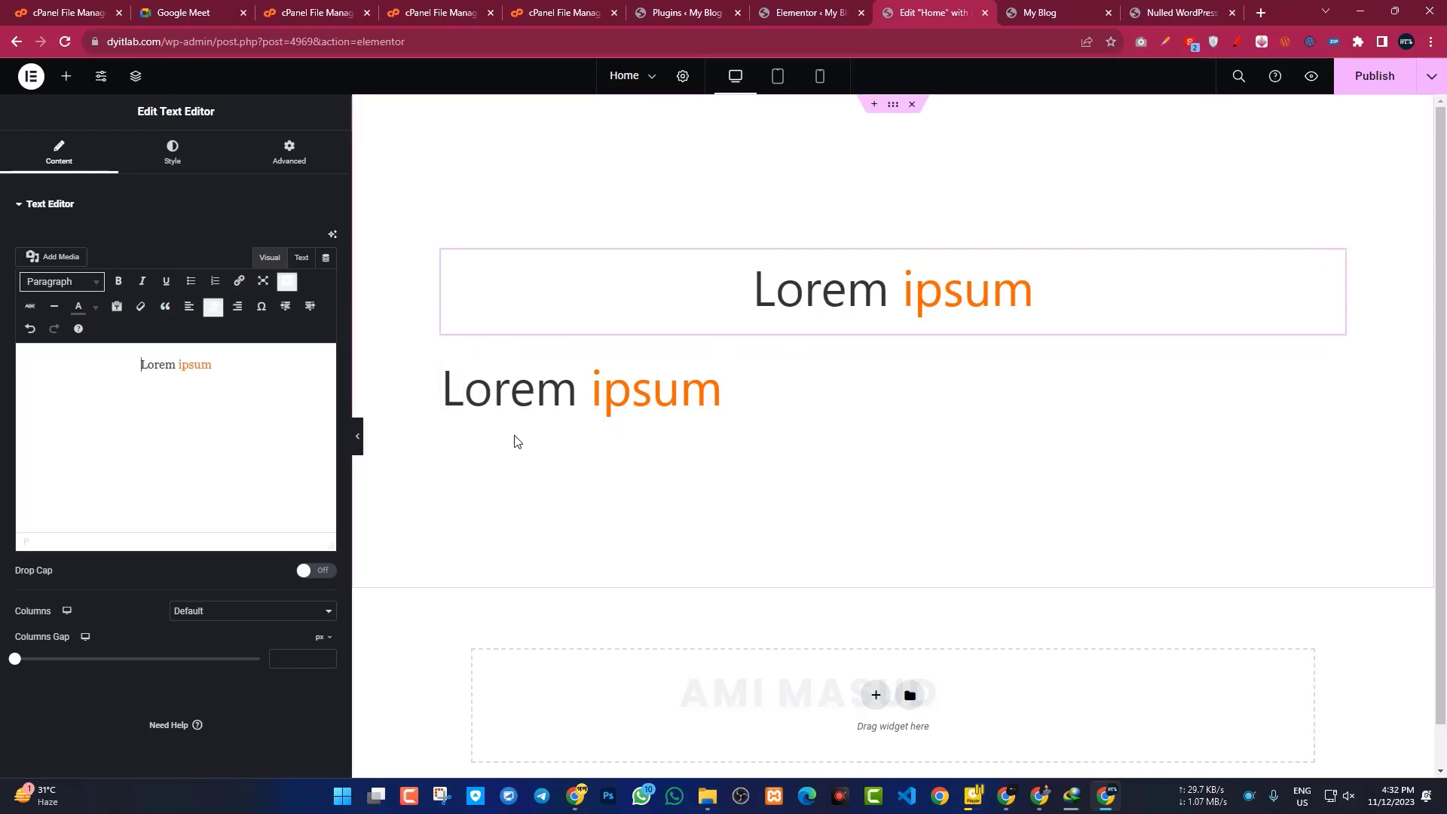
Step: Try the center and right style alignments on the lower "Lorem ipsum" widget and leave it aligned left
click(175, 156)
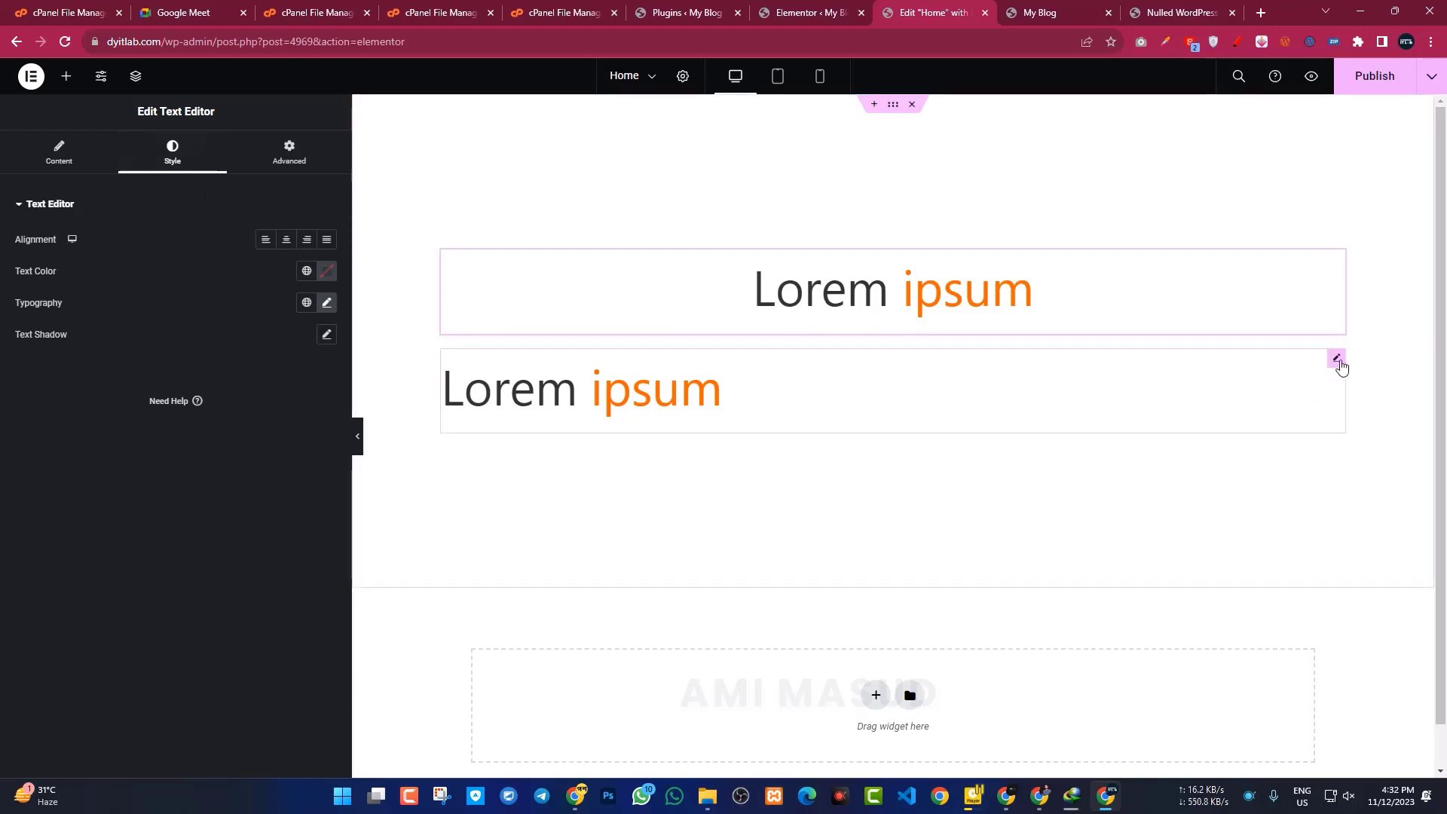
click(1339, 362)
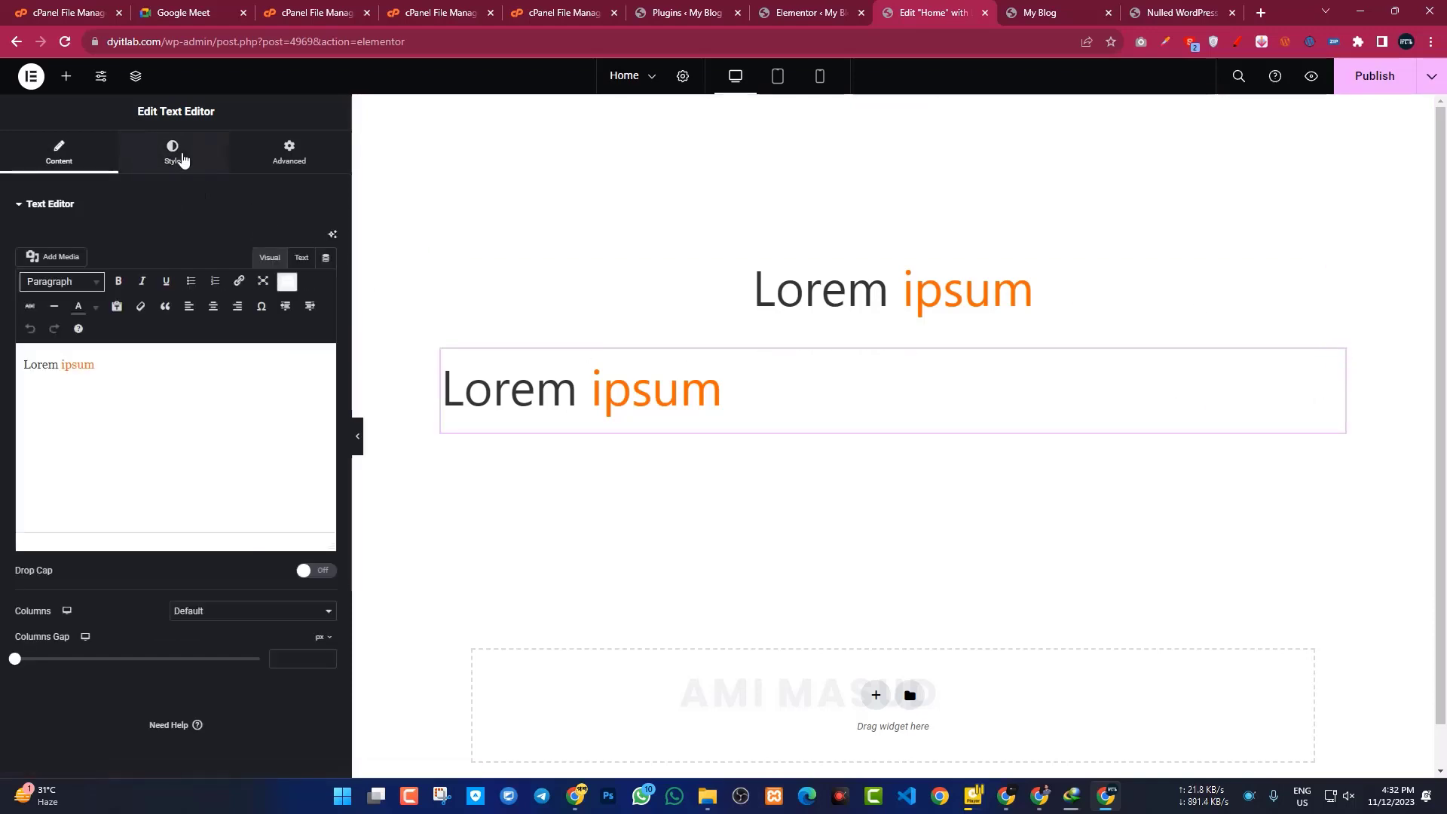
click(177, 154)
click(287, 239)
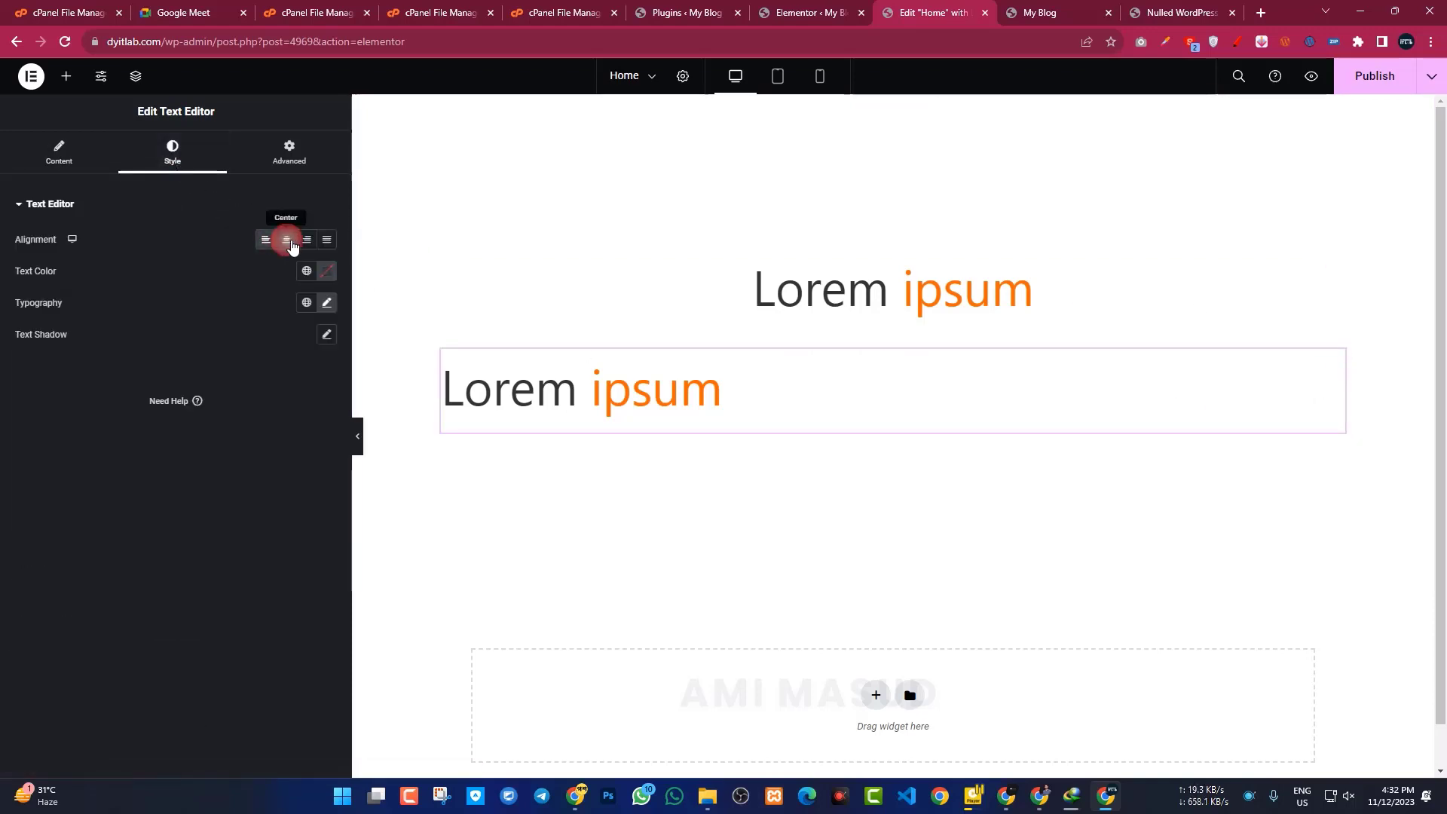
click(307, 239)
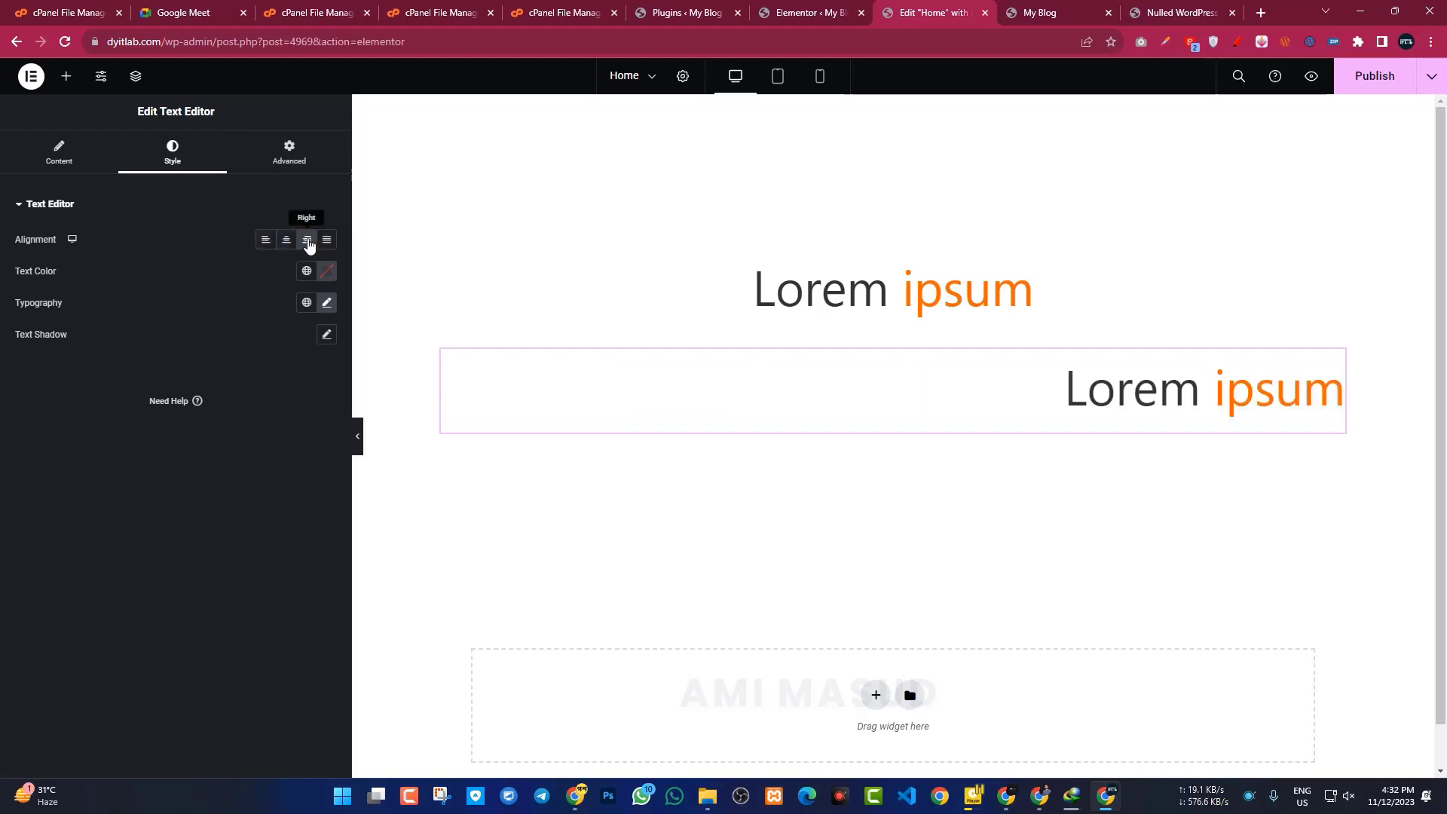
click(292, 240)
click(265, 240)
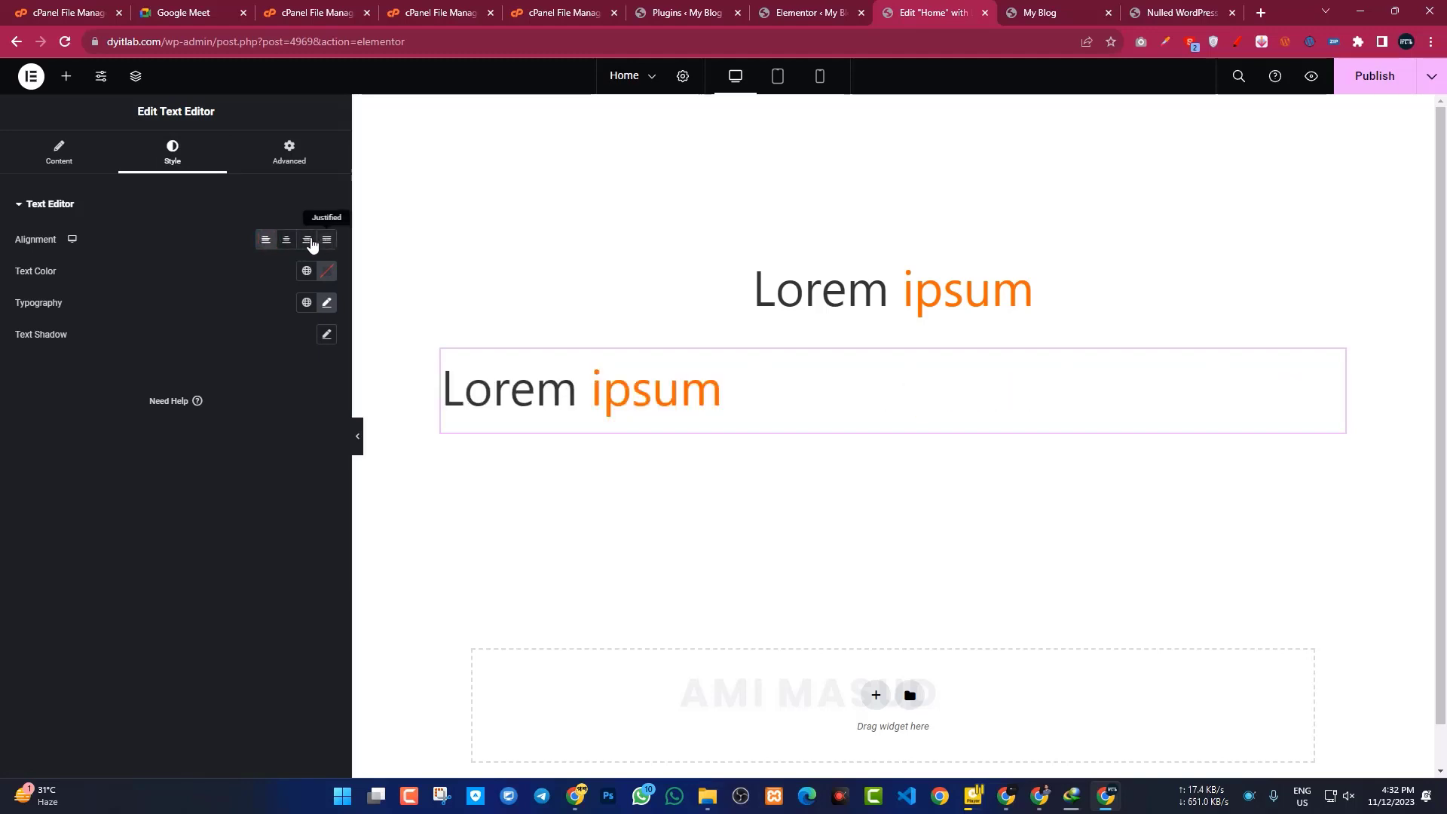
click(288, 240)
click(266, 239)
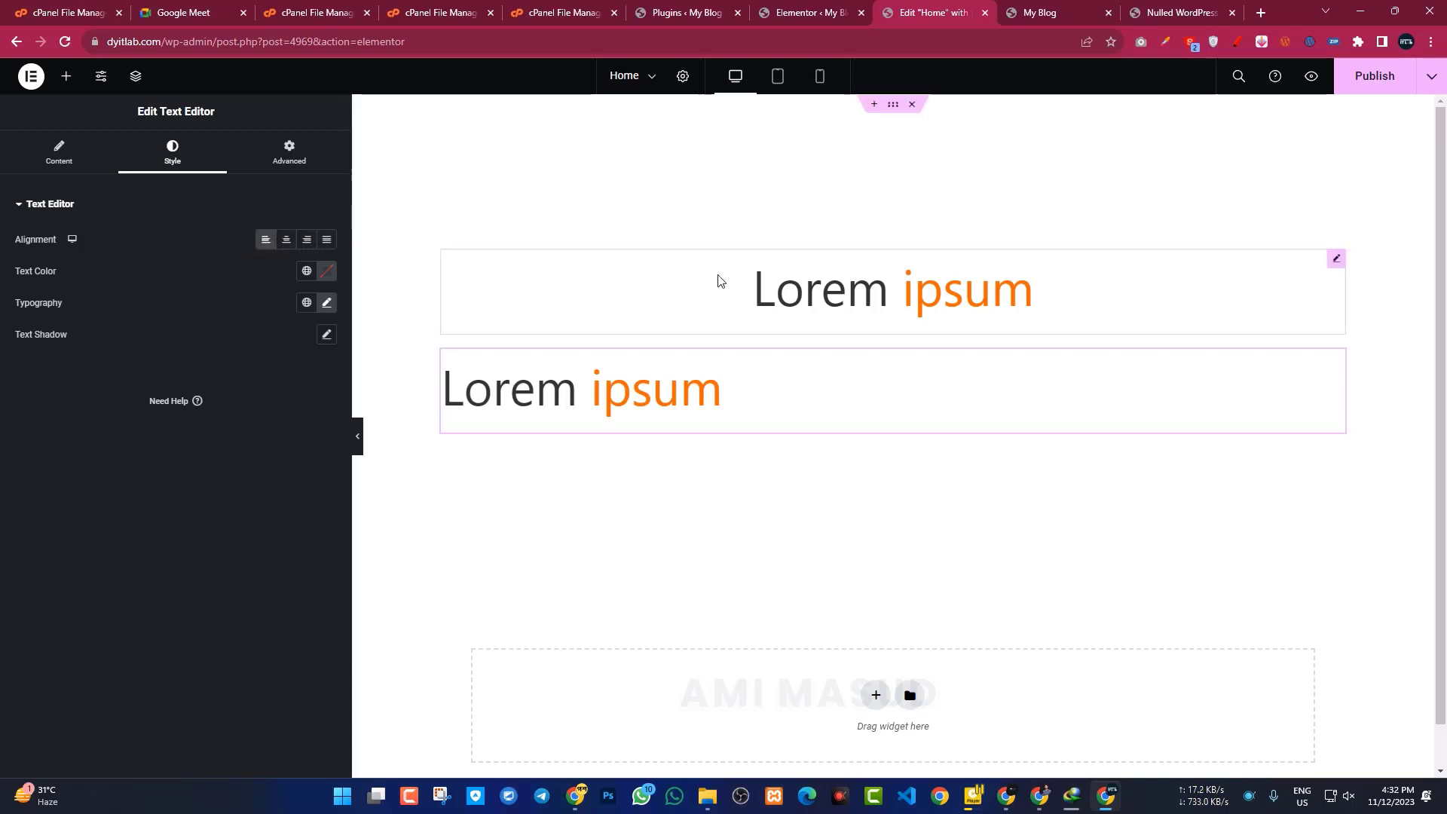
Step: Try the center, right and justified style alignments on the upper "Lorem ipsum" widget, whose paragraph is centered in its content
click(1339, 260)
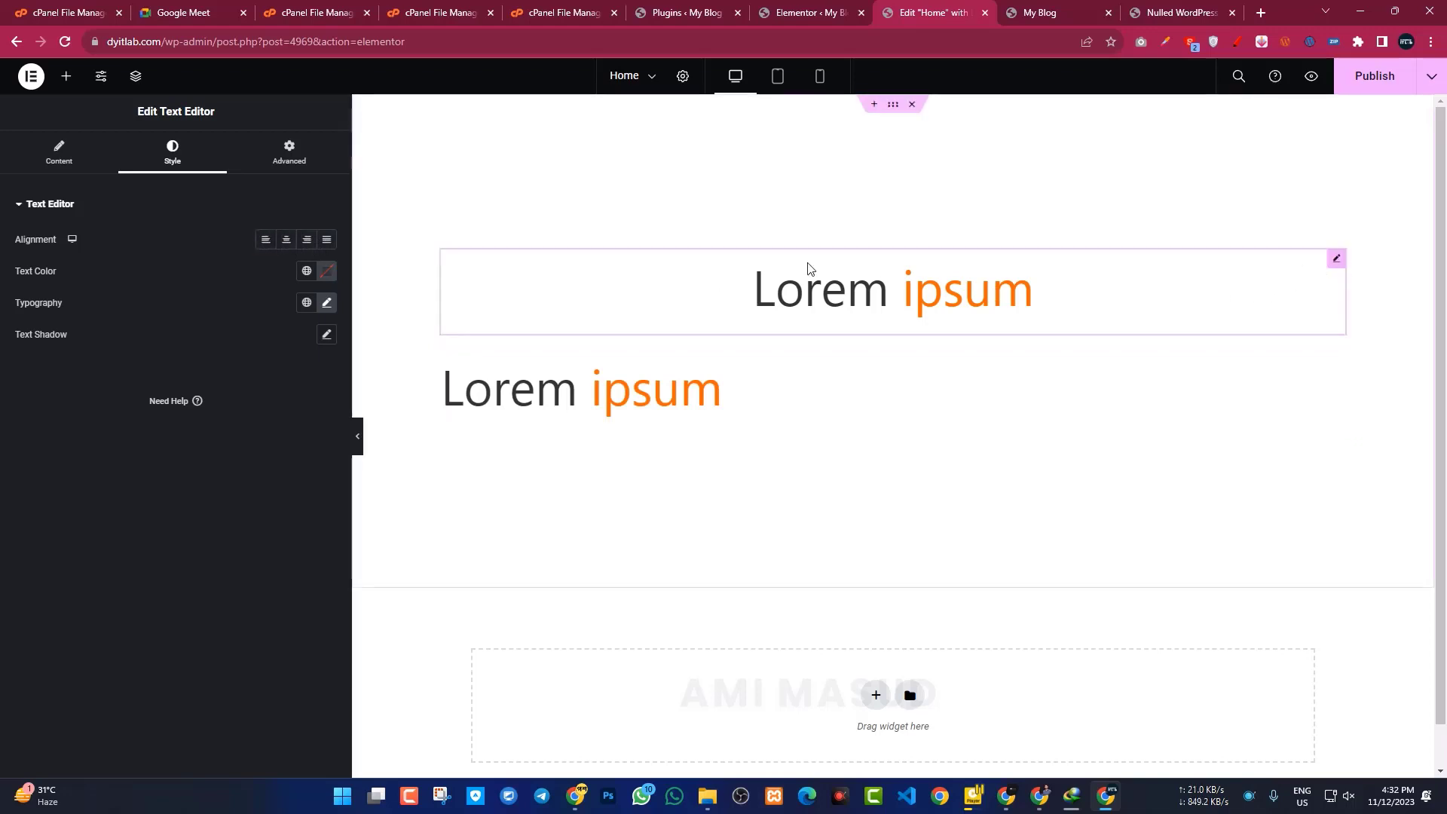
click(290, 243)
click(310, 242)
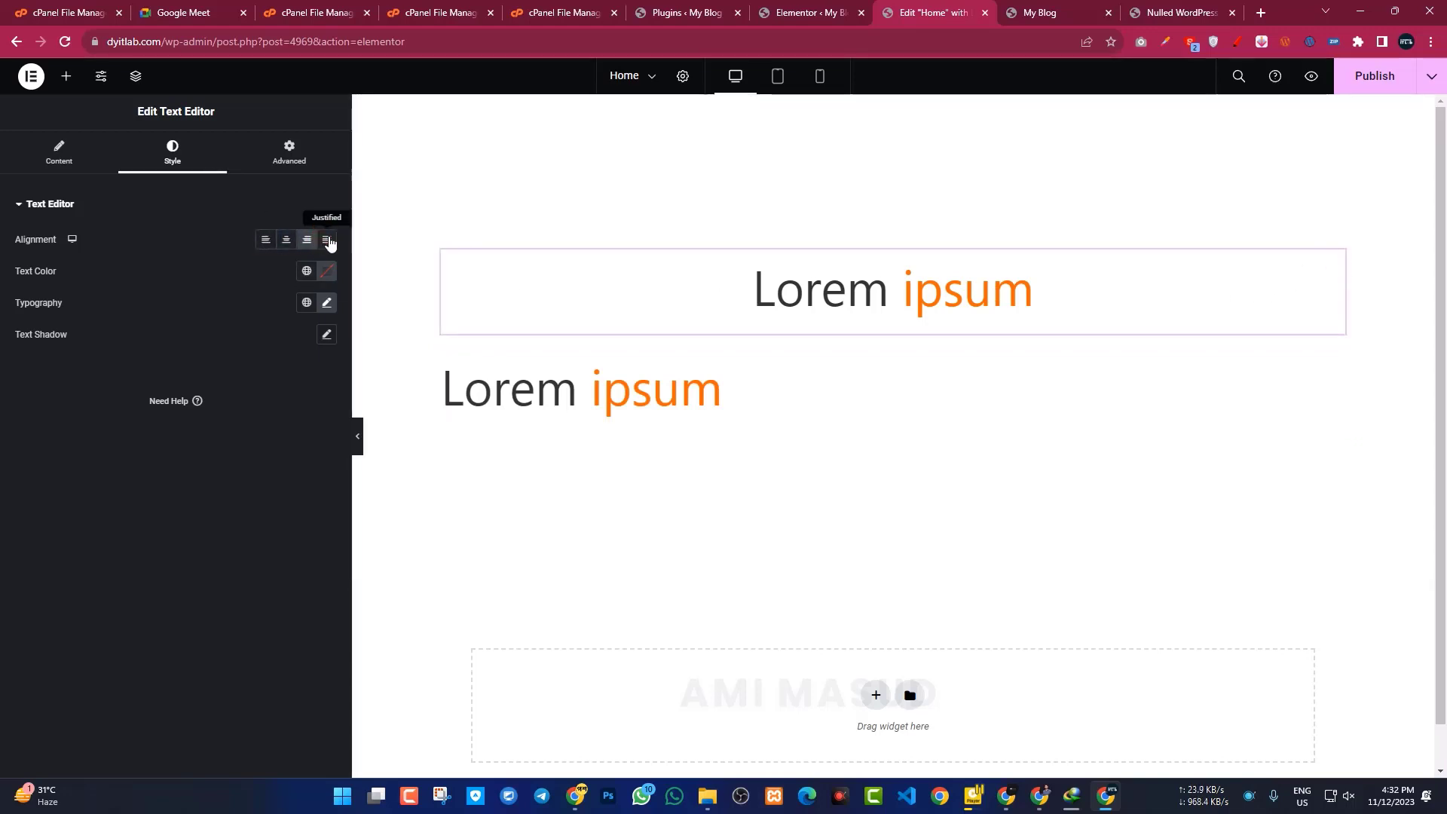
click(328, 241)
click(288, 241)
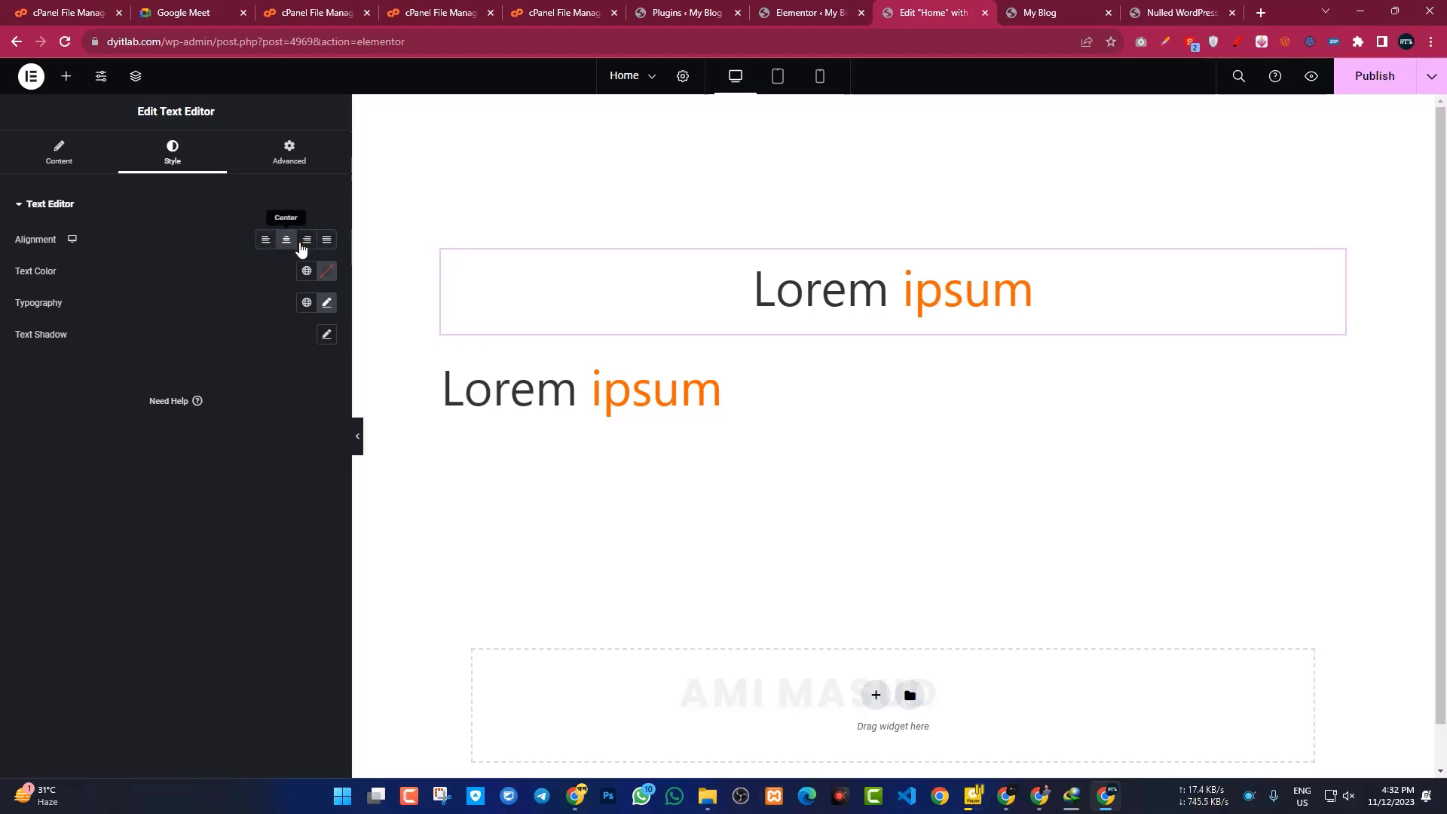
Step: Left-align the paragraph inside the upper widget's content and set the widget's style alignment to left
click(59, 153)
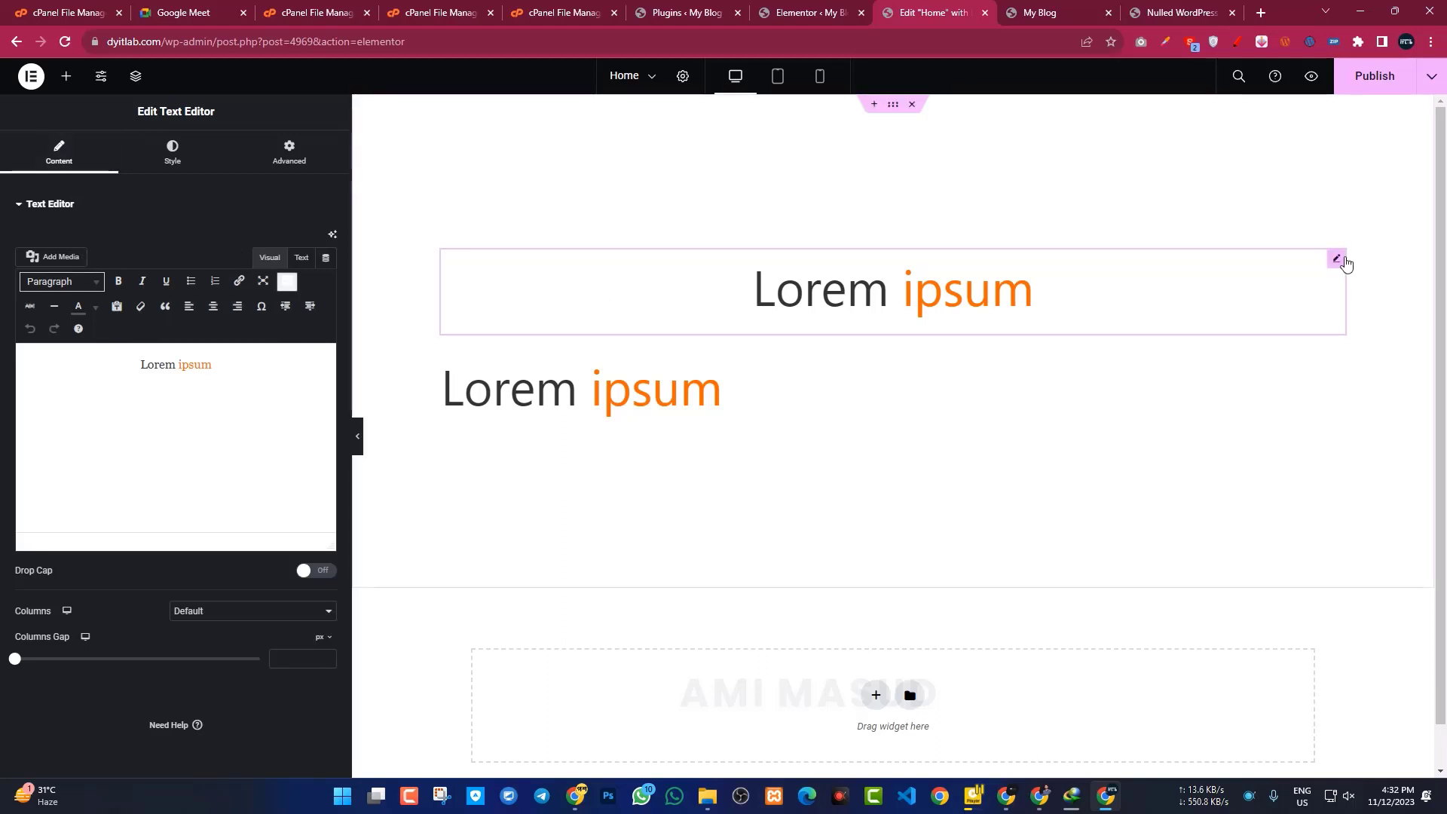
click(193, 308)
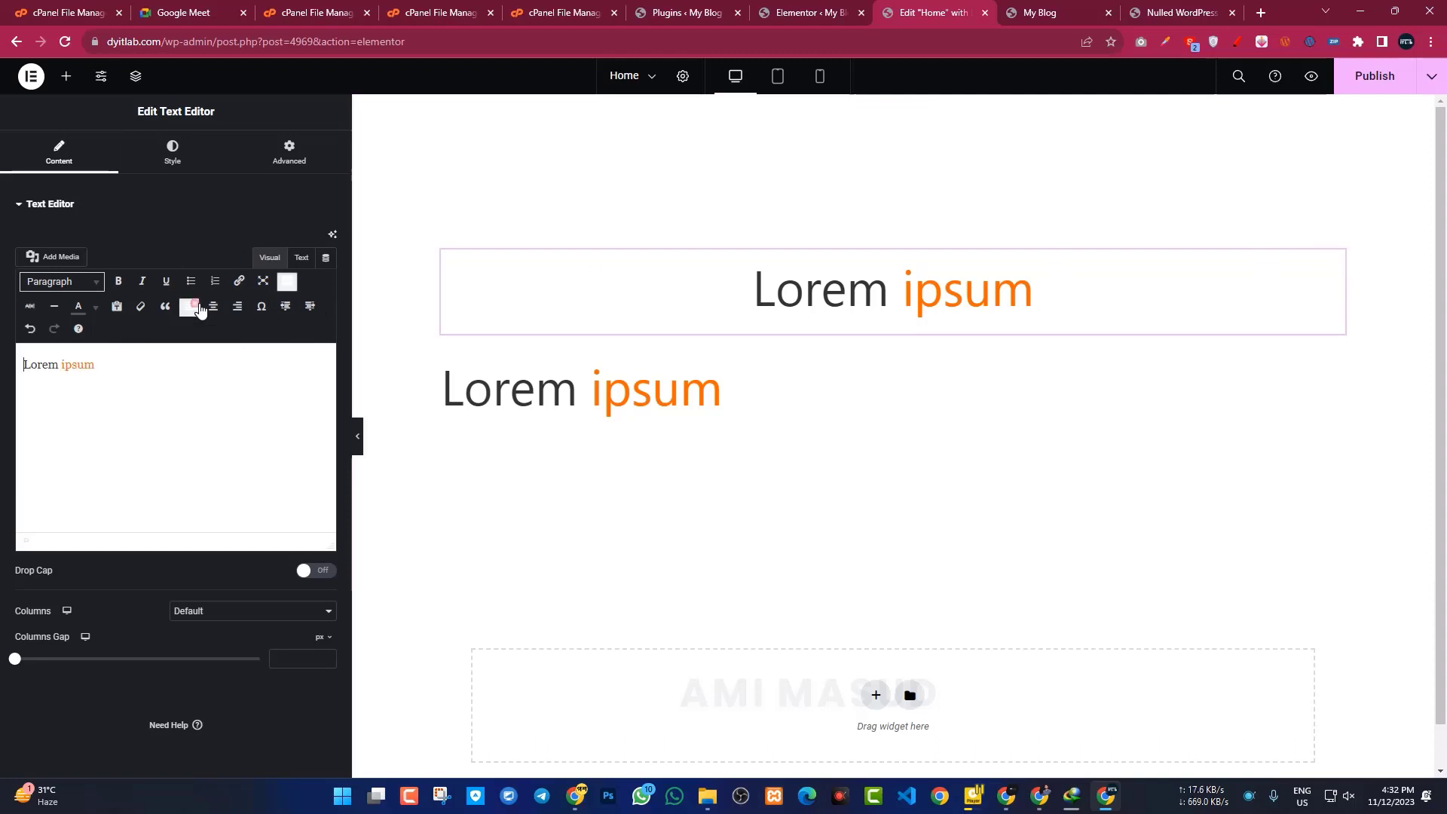
click(173, 158)
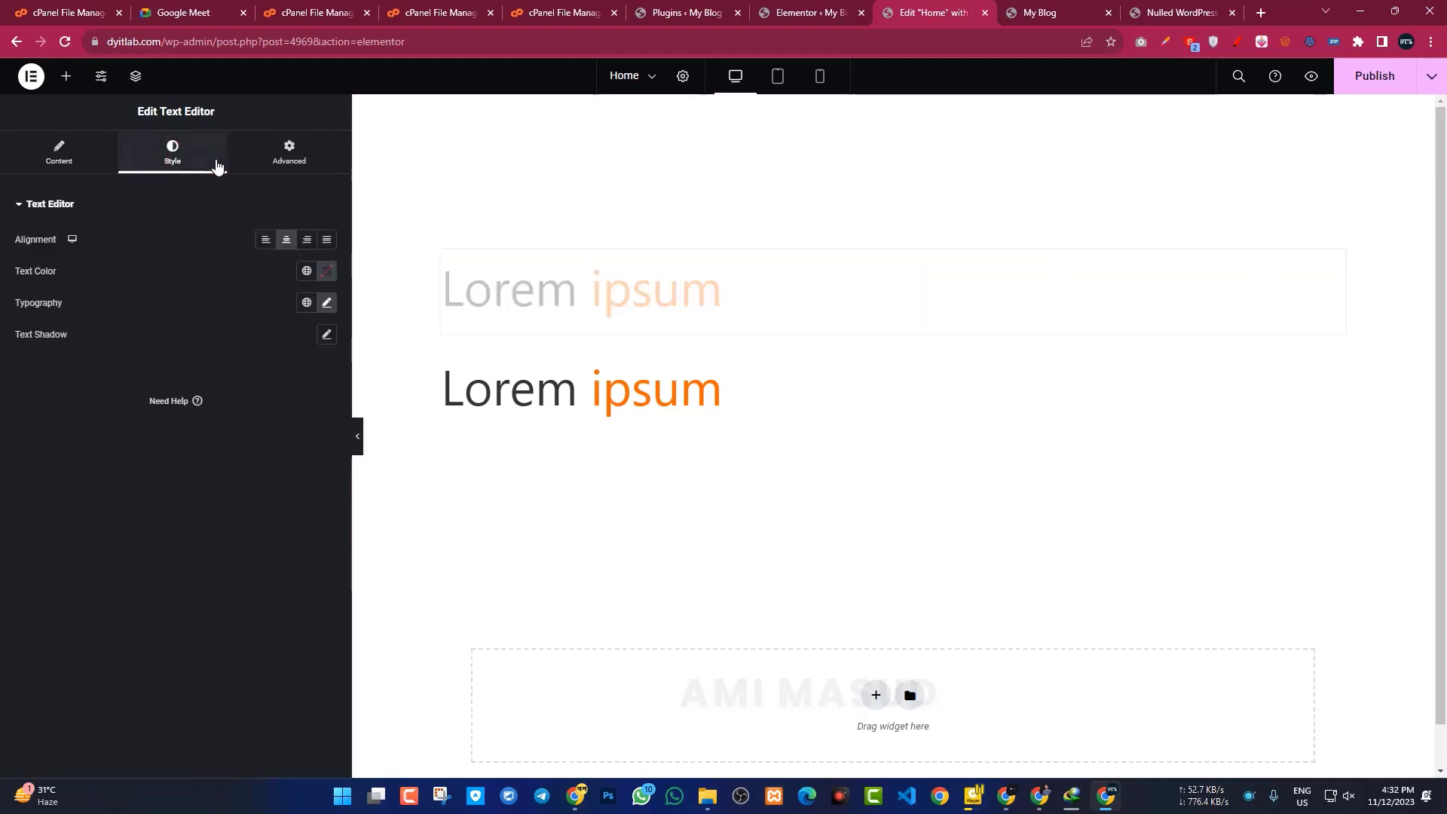
click(266, 240)
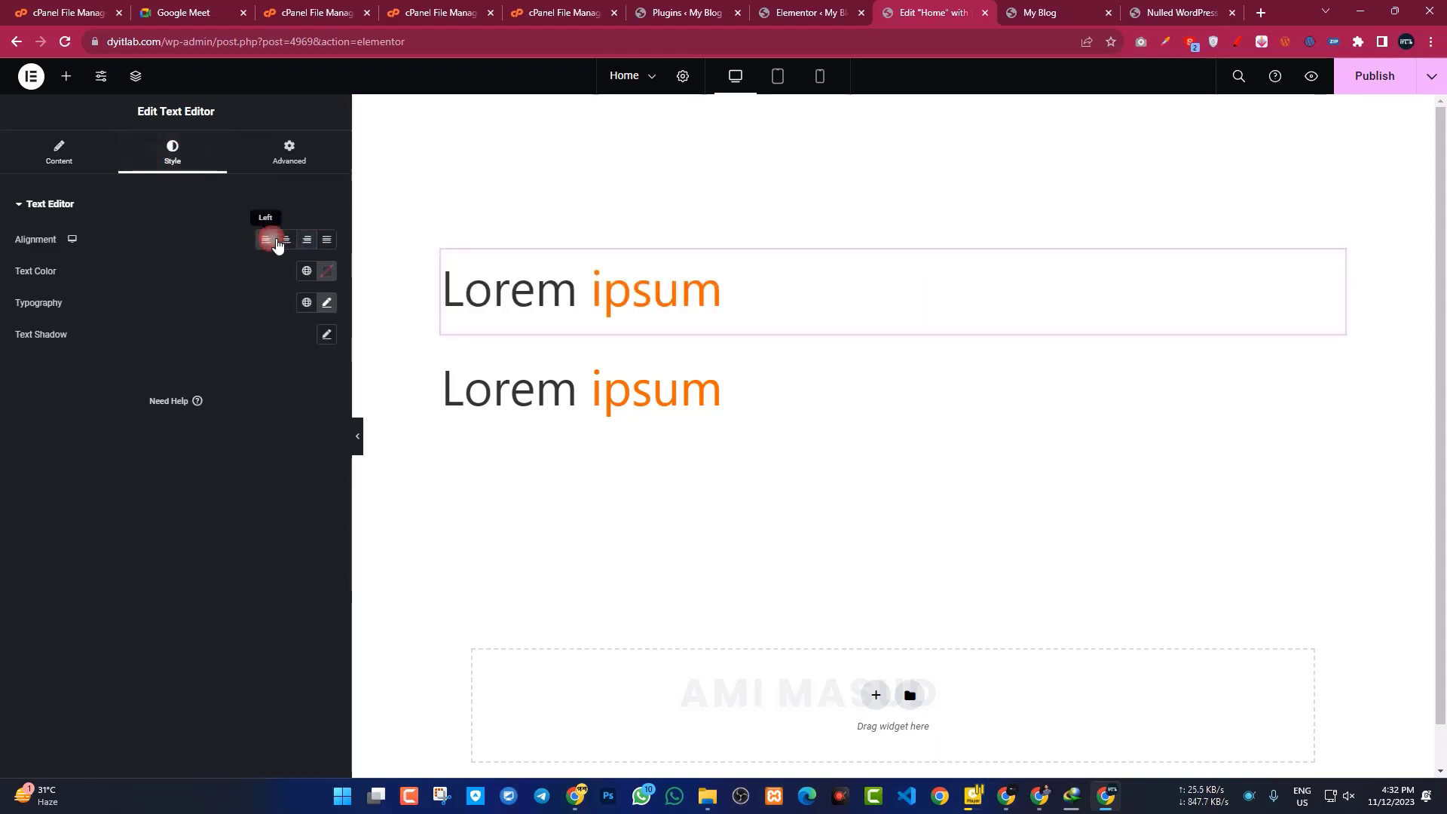
Step: Set the upper "Lorem ipsum" widget's style alignment to center and, after trying End and Center, set its Align Self to Start
click(286, 240)
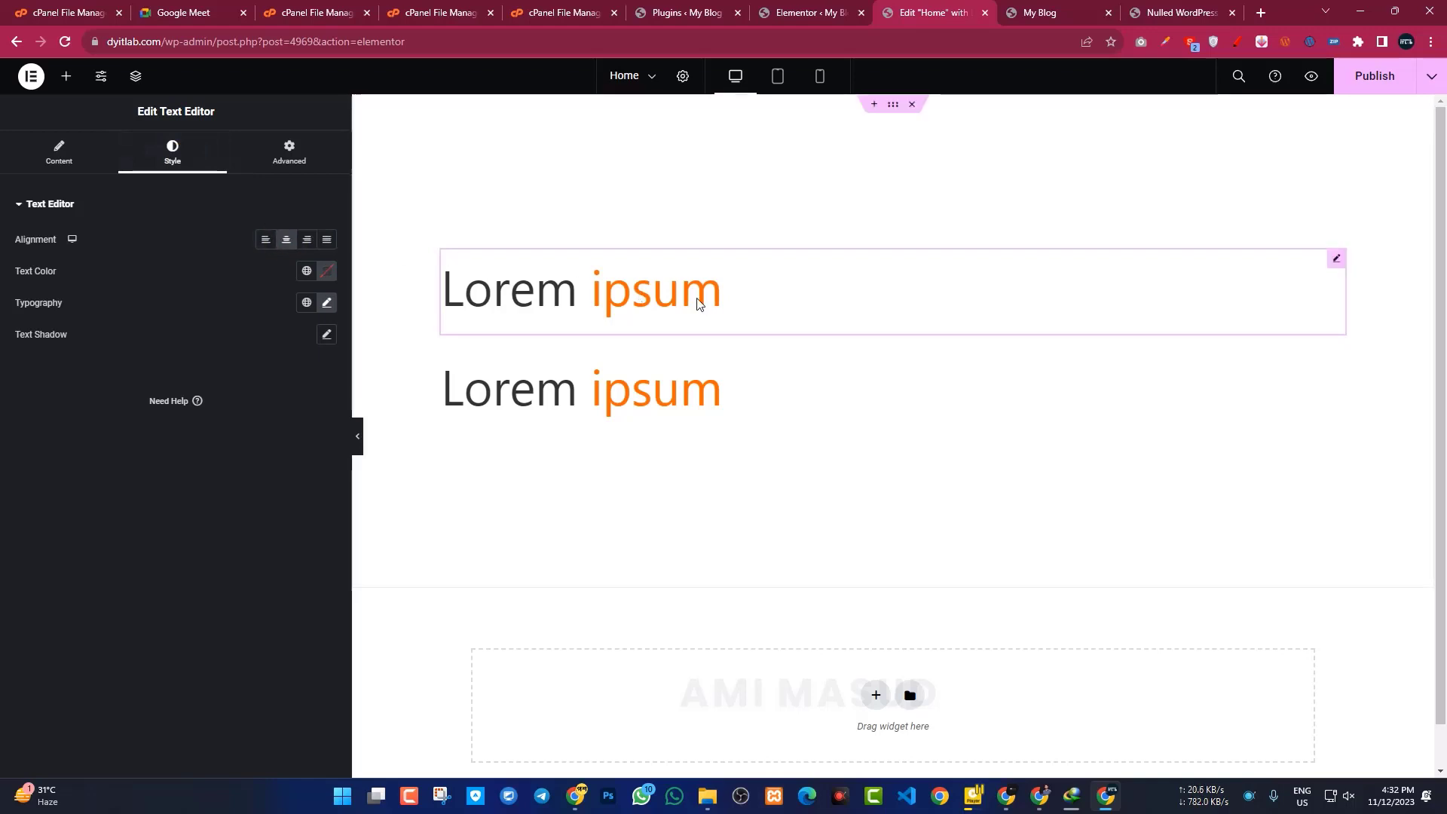
click(54, 154)
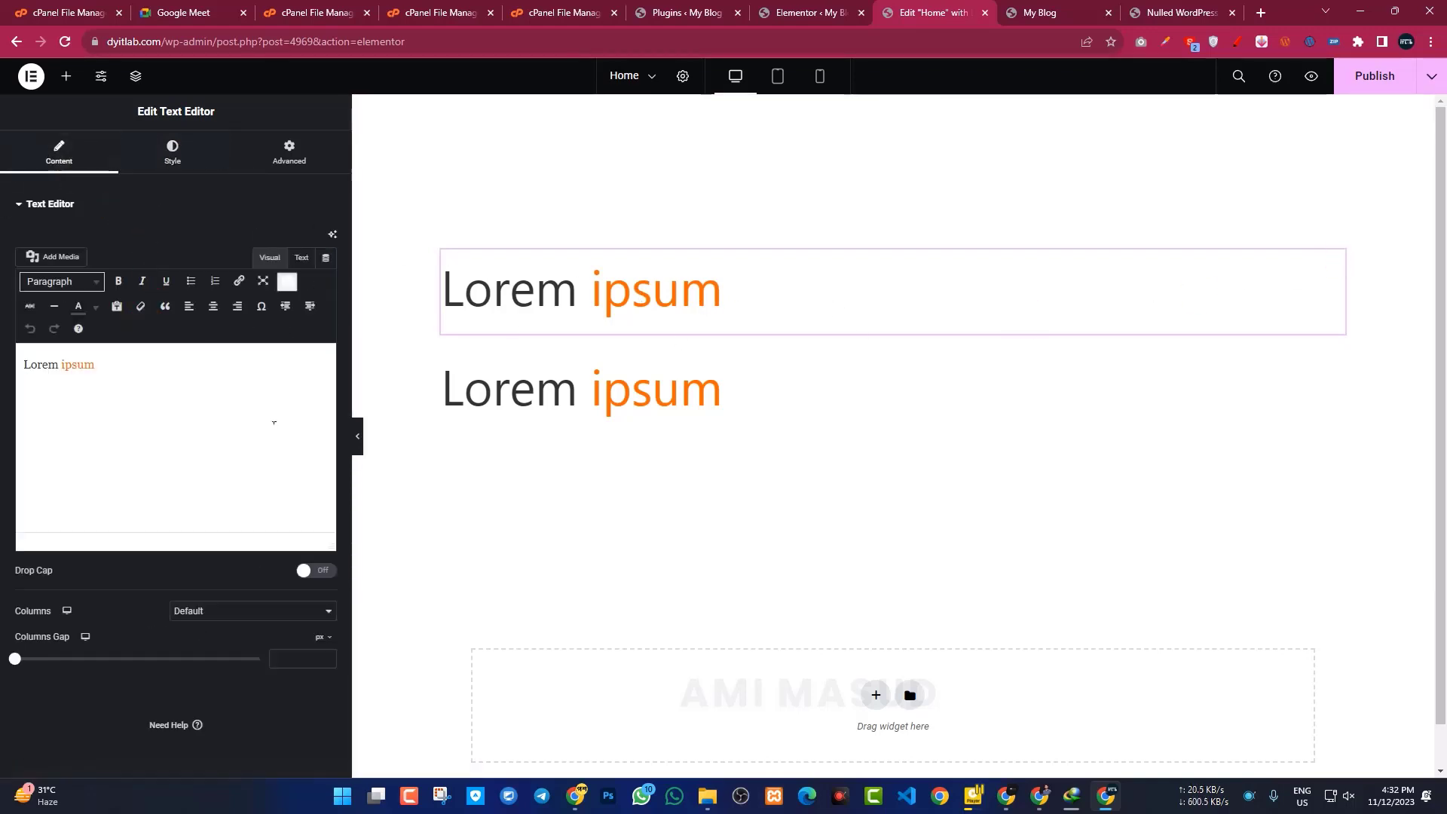
click(287, 161)
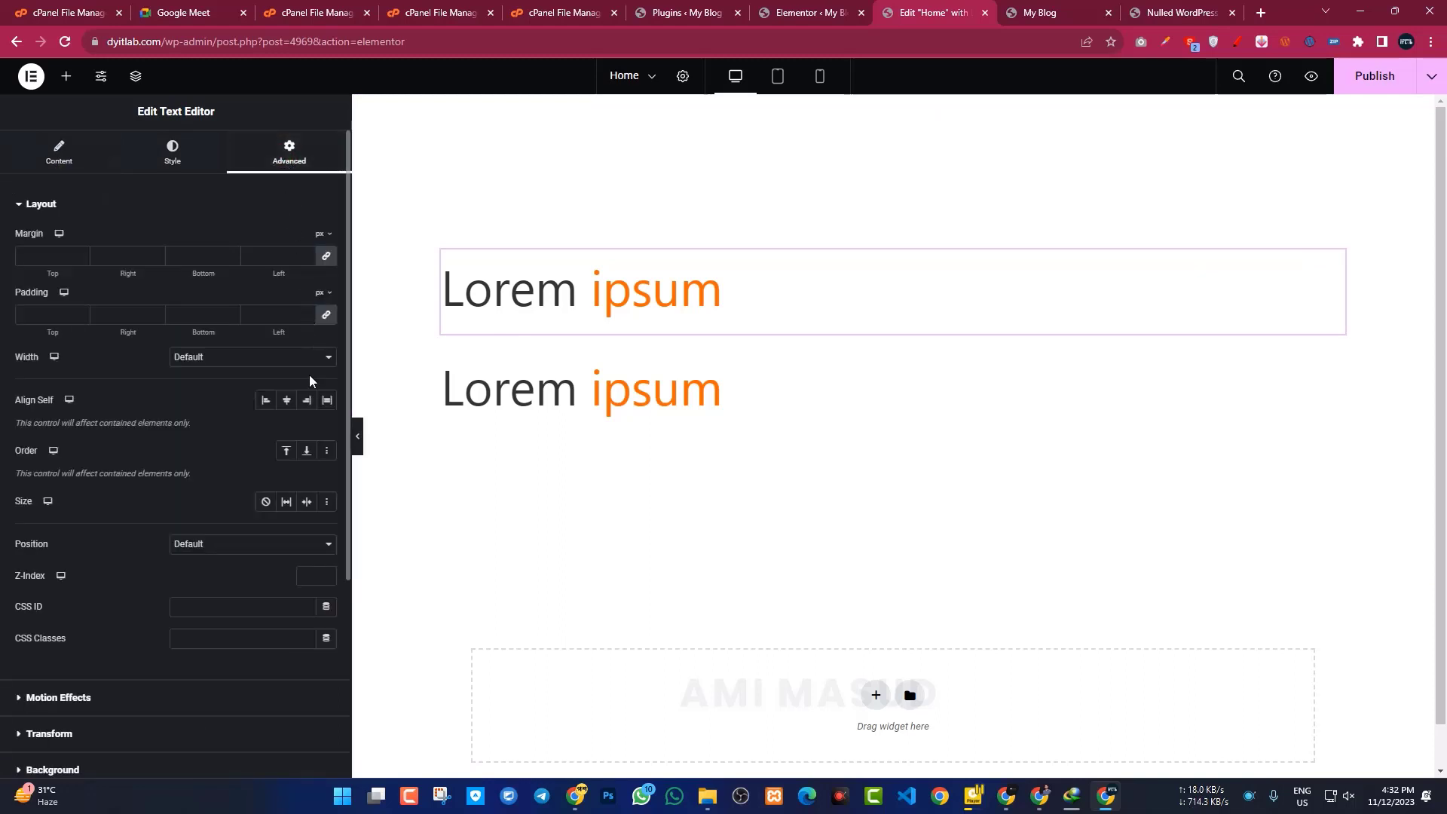
click(307, 401)
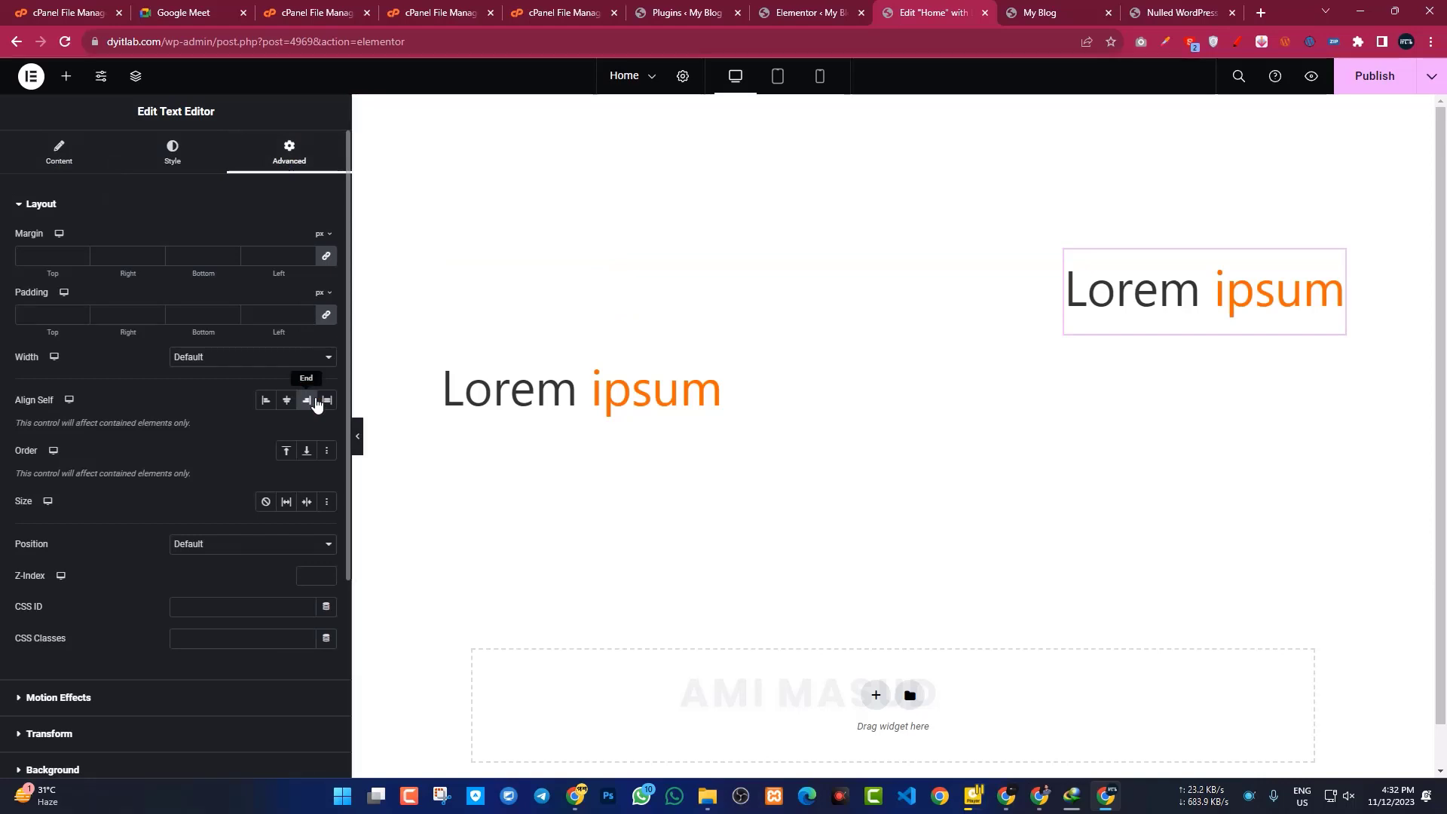
click(266, 400)
click(292, 402)
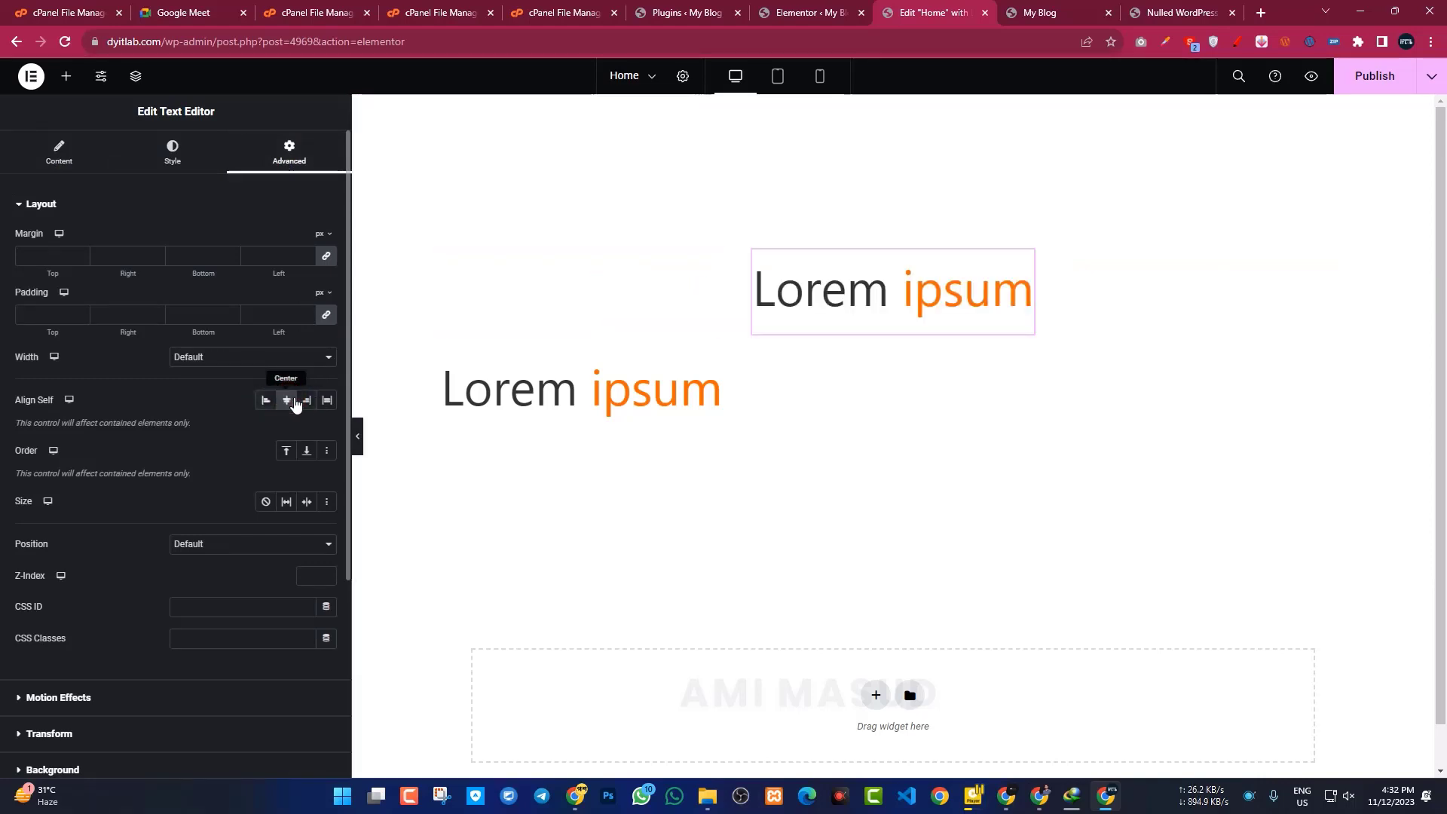
click(267, 401)
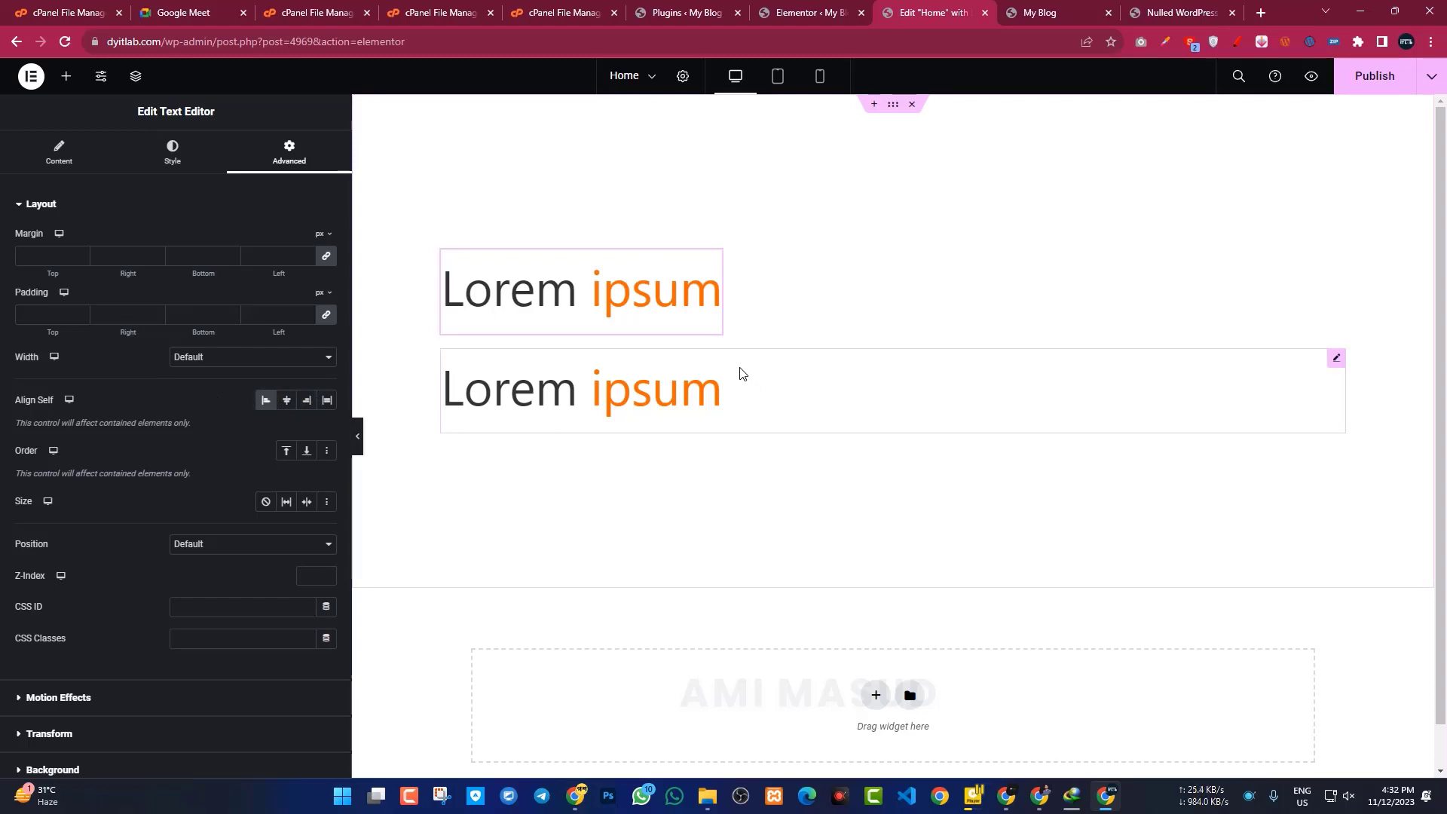
click(56, 159)
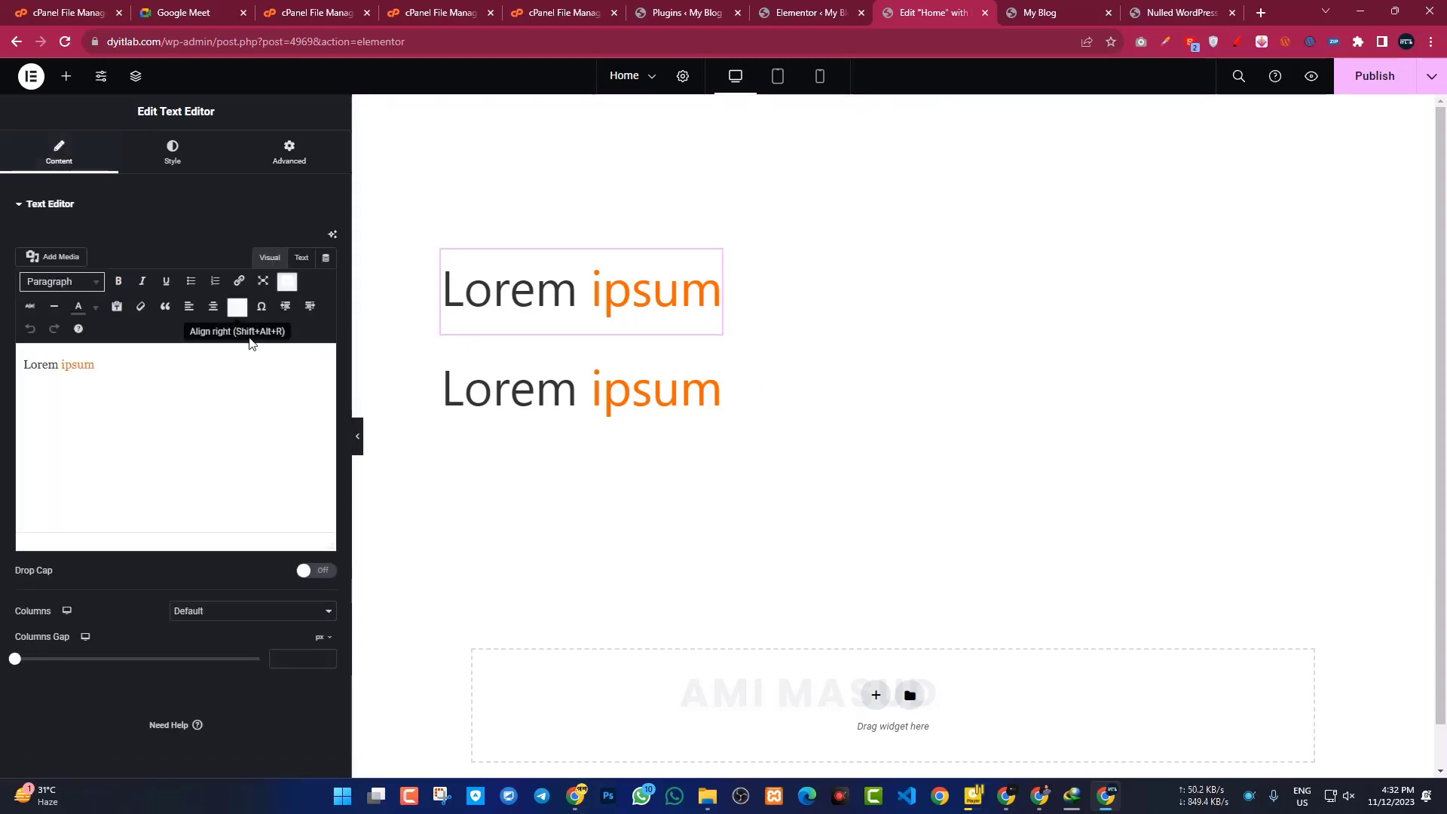
click(717, 263)
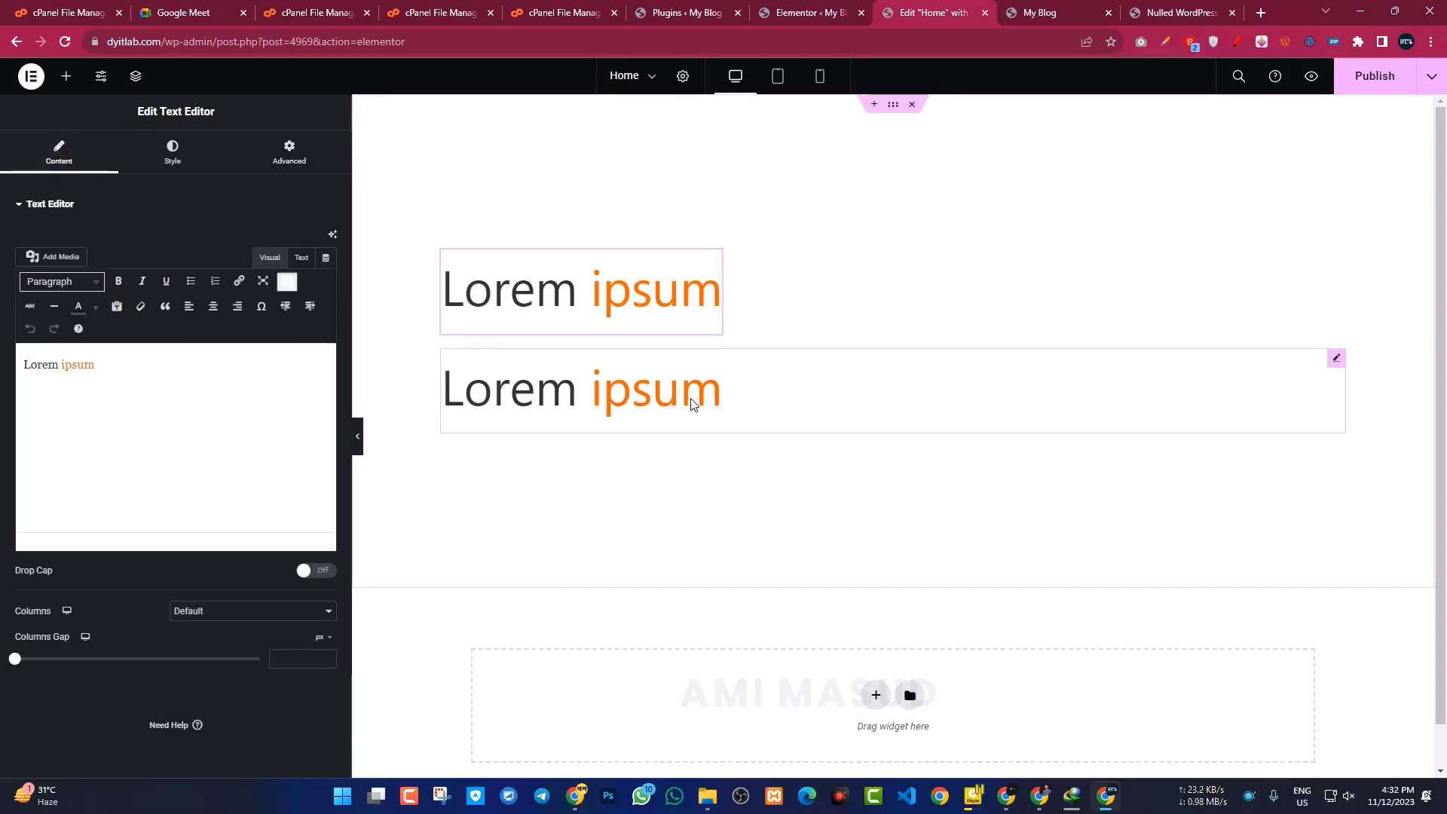
Step: Replace the lower widget's text with "CopyRight" and insert the © special character in front of it
click(1338, 363)
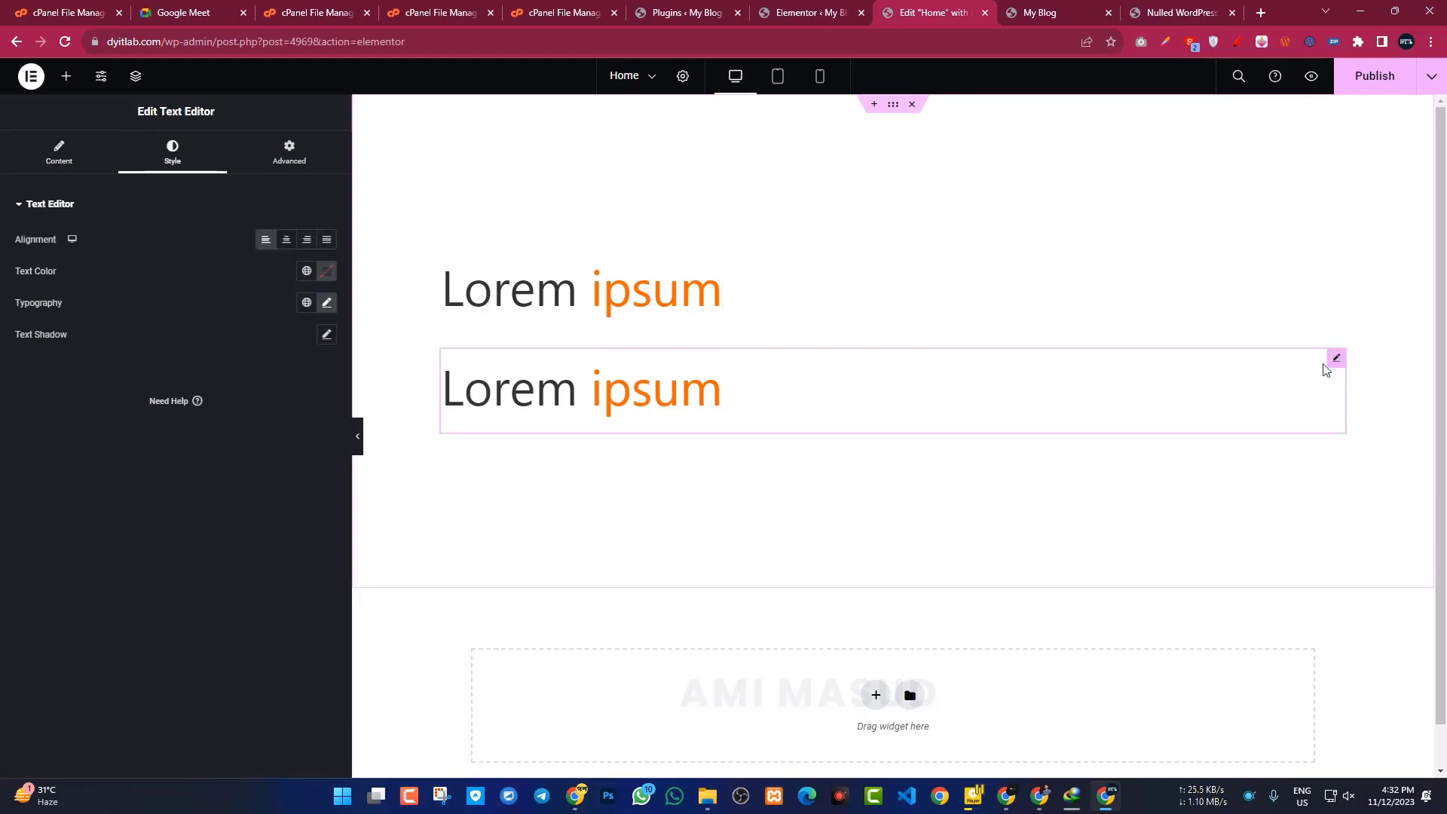
click(64, 152)
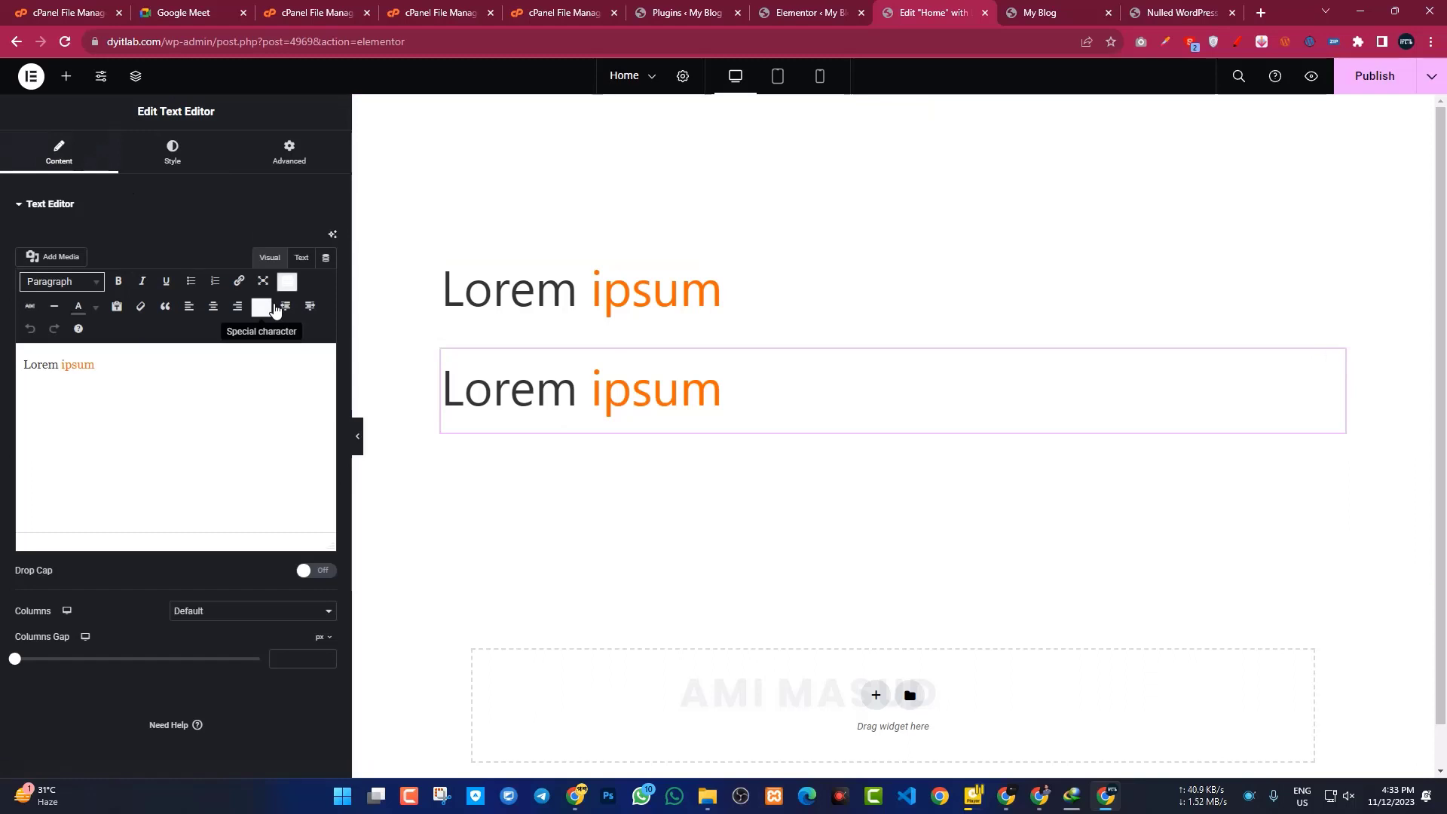
drag(116, 365, 6, 384)
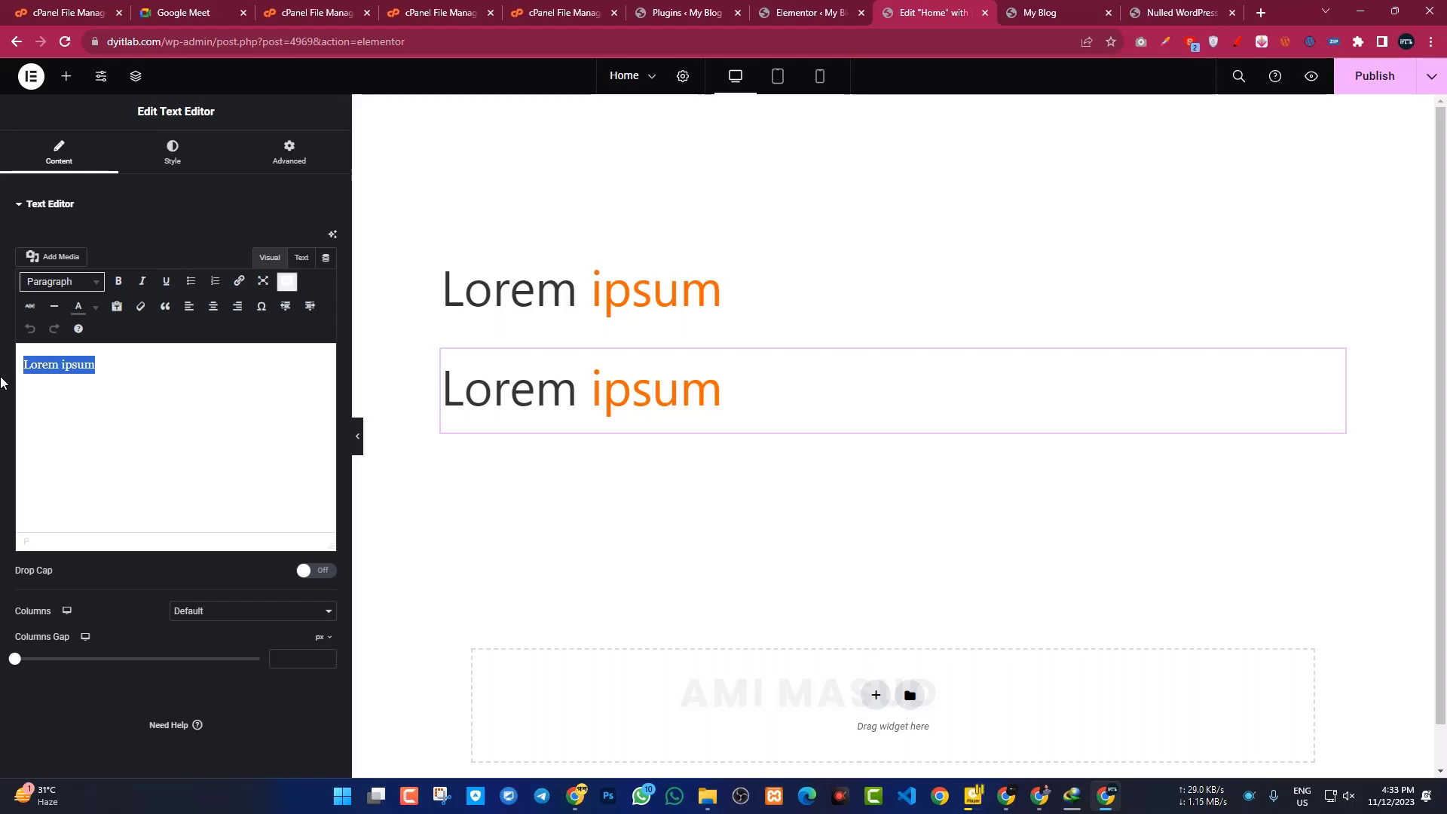
text(CopyRight)
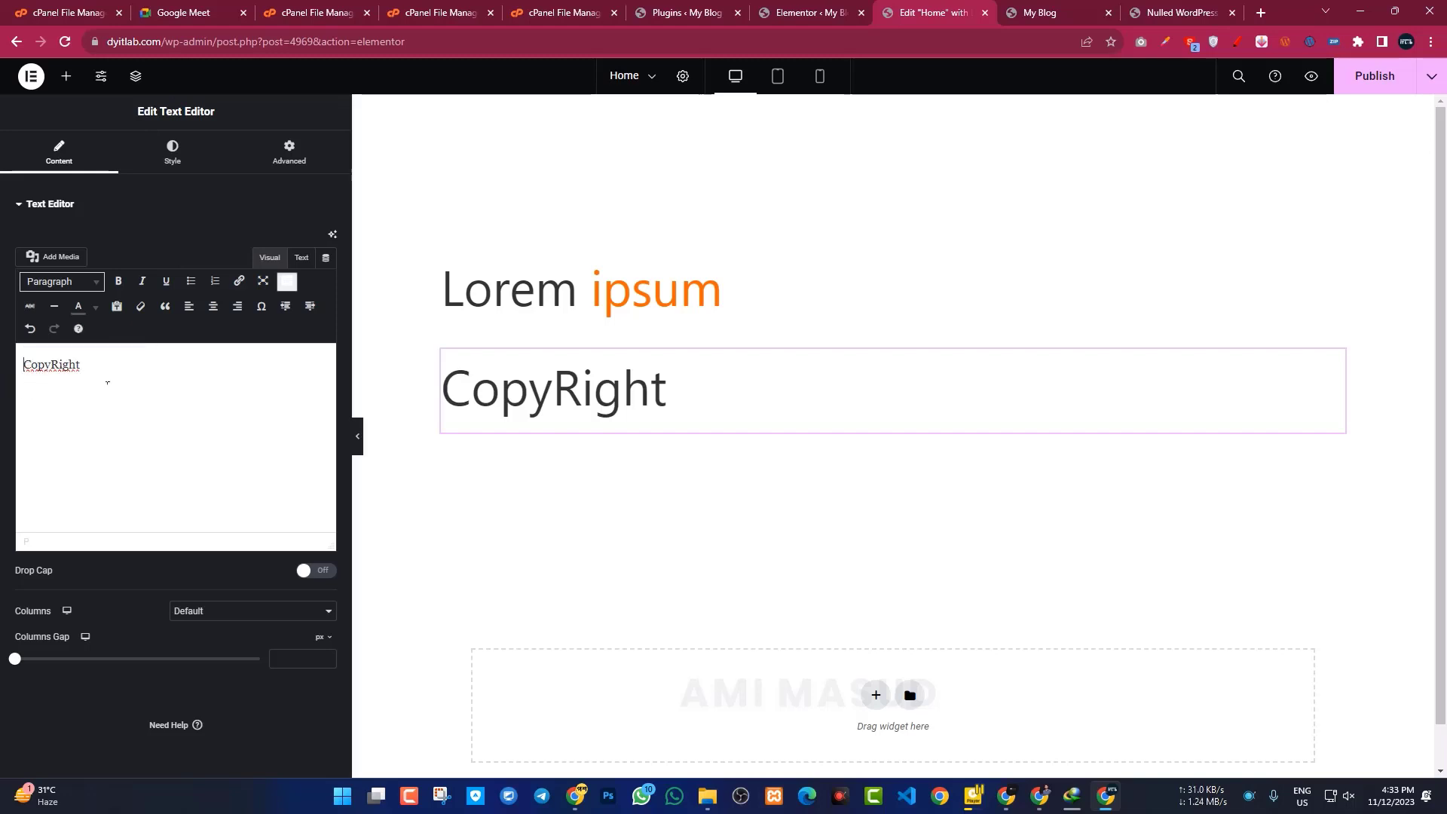
click(263, 309)
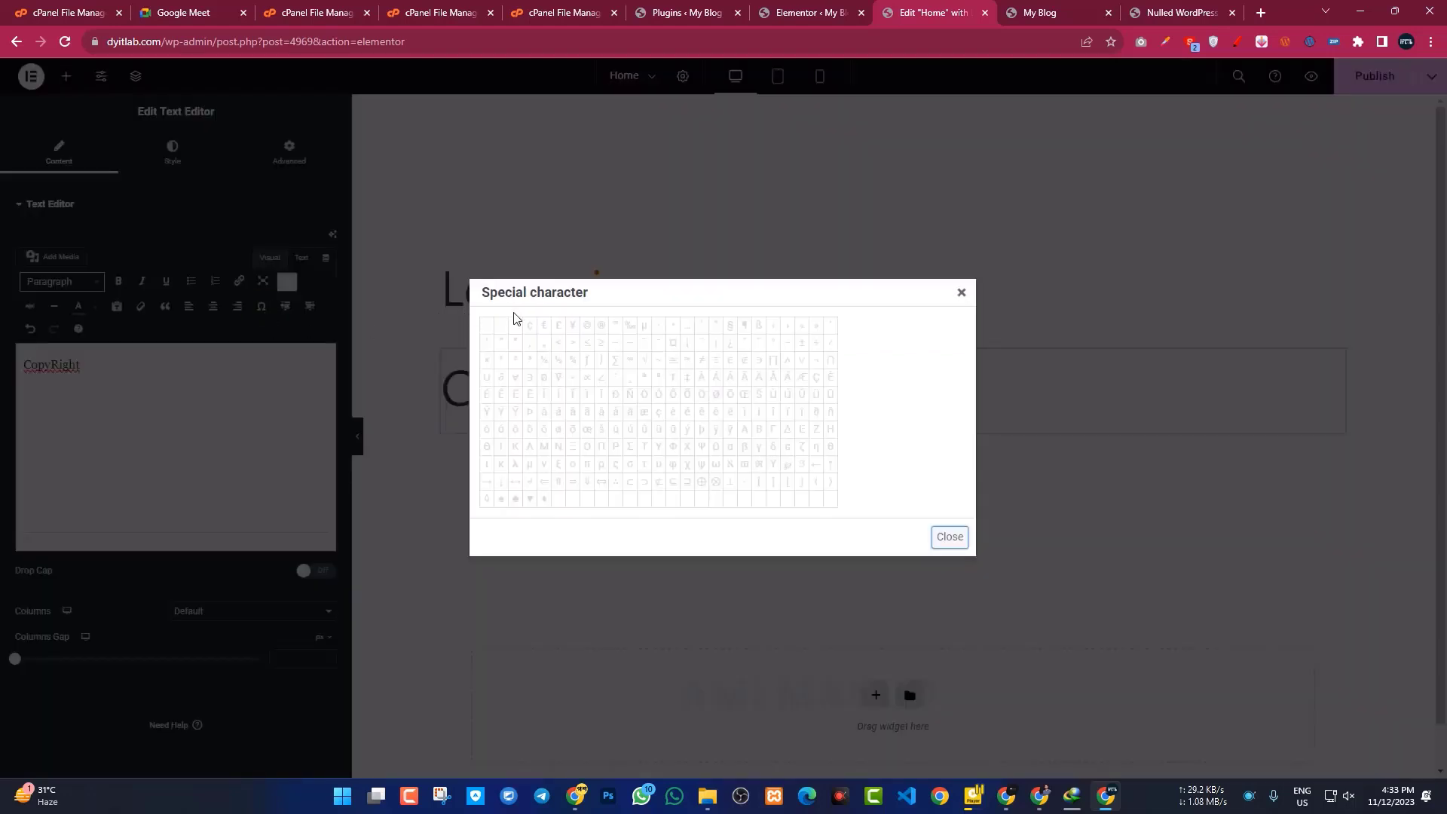
click(587, 325)
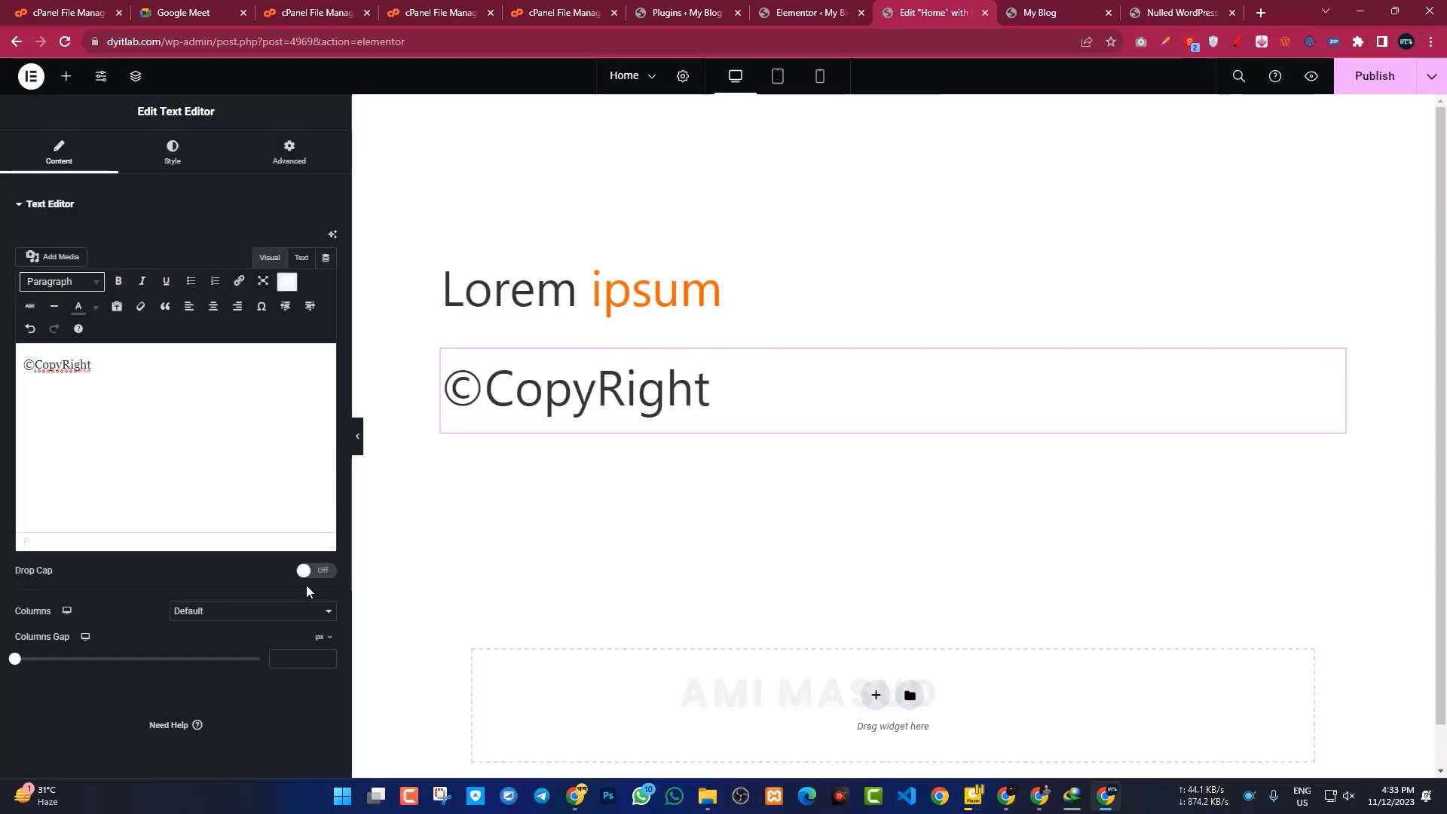
Step: Narrow the widget settings area and look through the "©CopyRight" widget's style, advanced layout and content settings
click(192, 157)
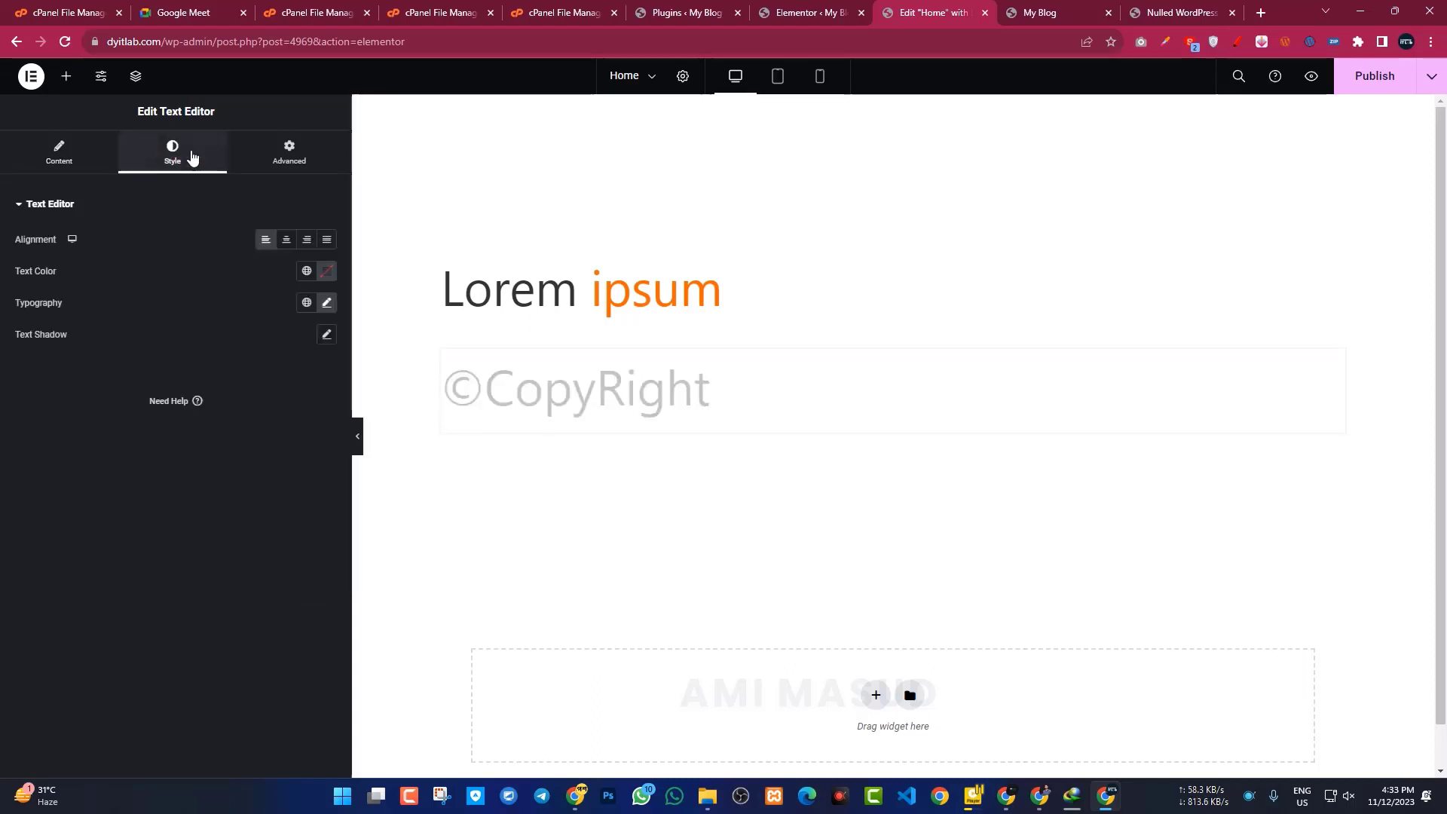
click(302, 159)
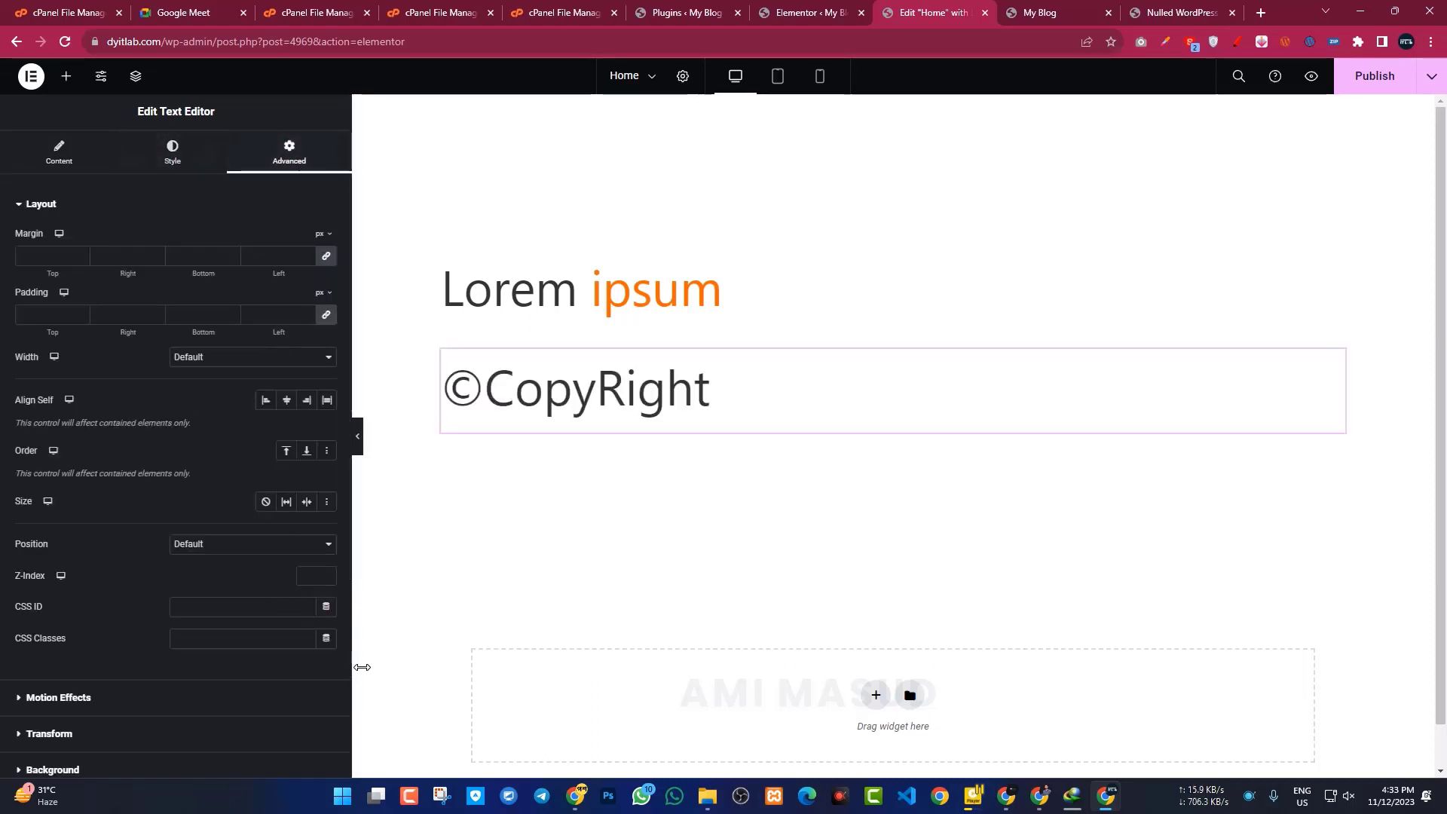
drag(362, 667, 279, 667)
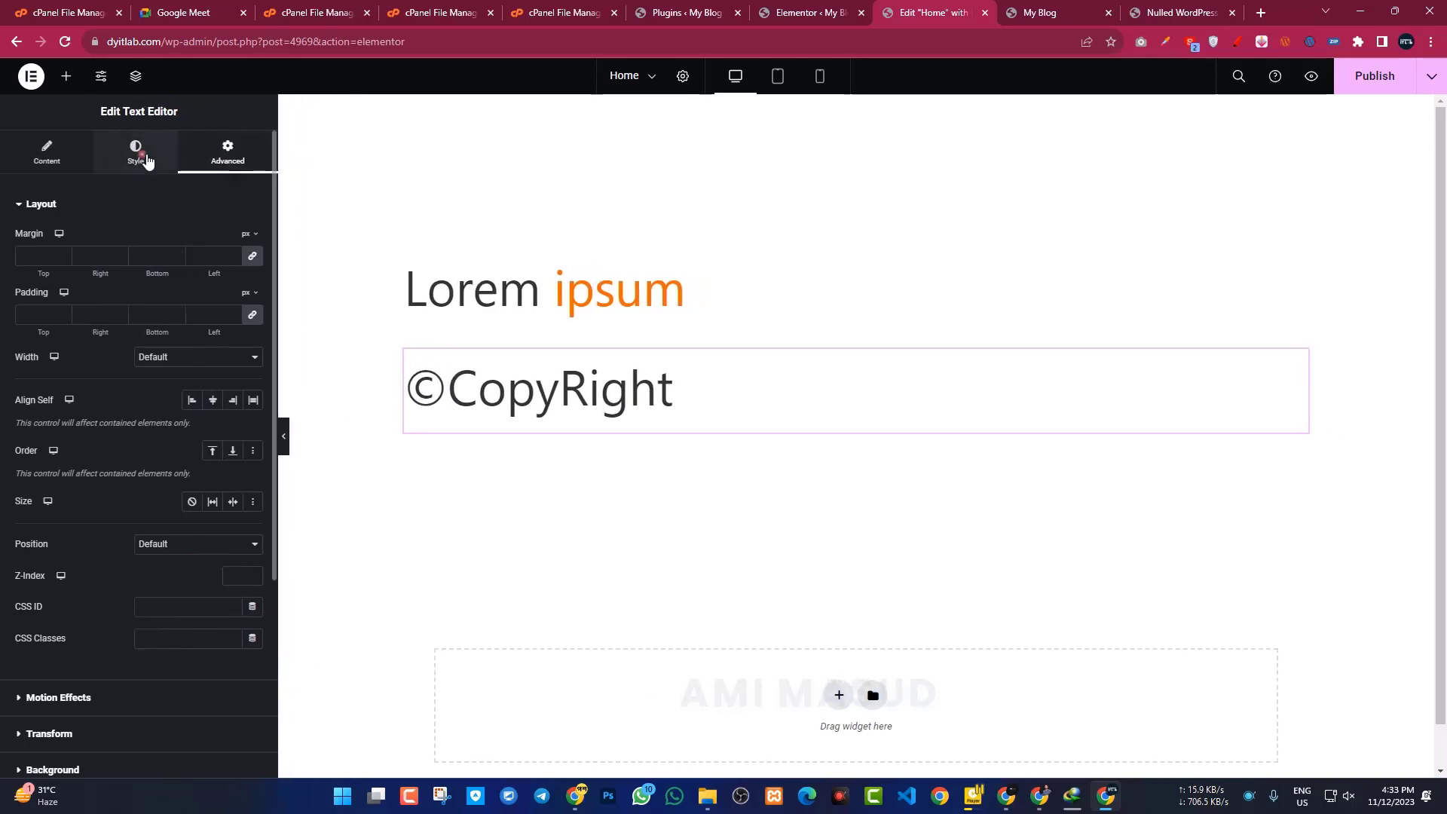
click(143, 157)
click(226, 153)
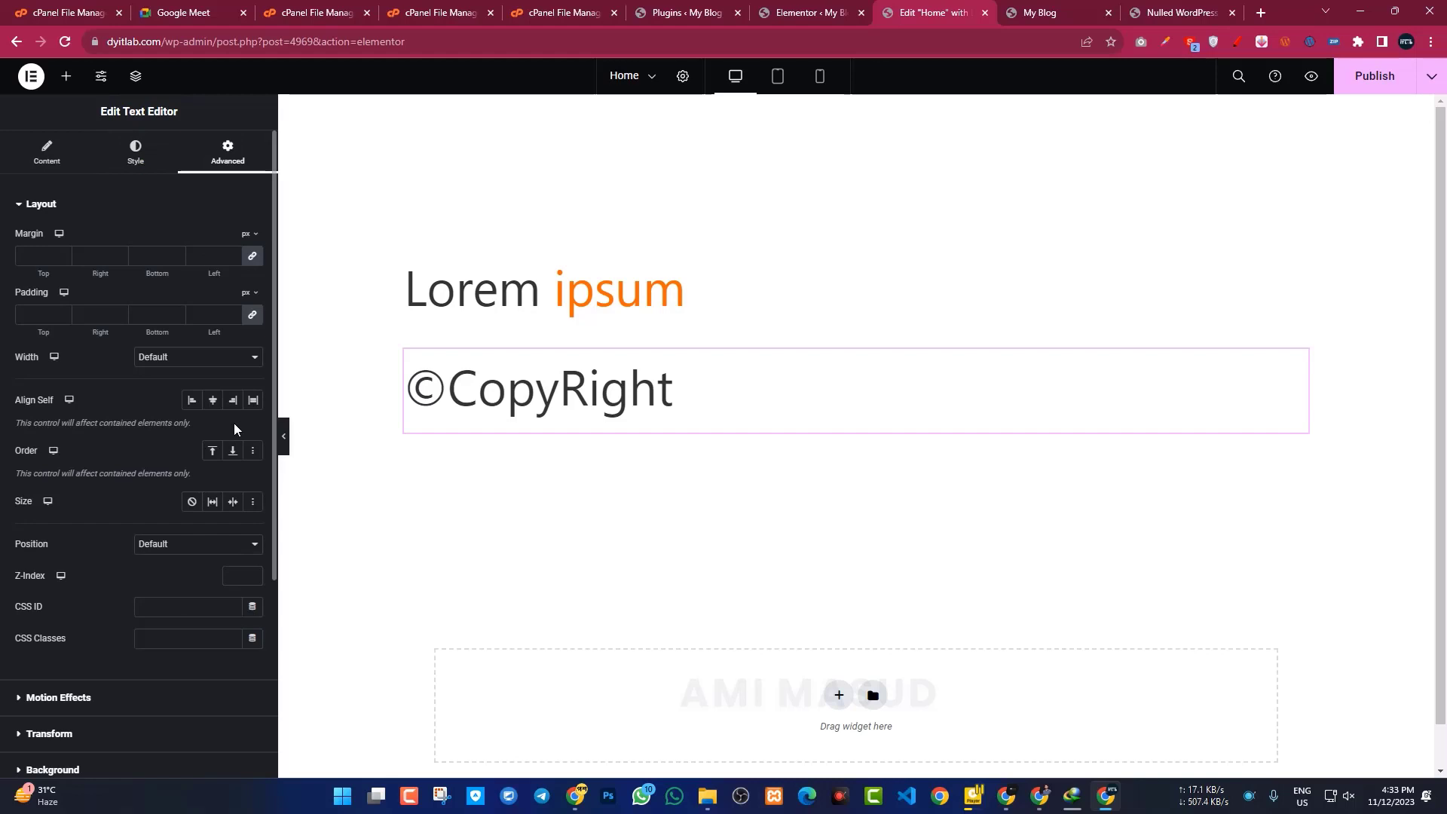
scroll(200, 367, down, 4)
scroll(199, 365, up, 4)
click(51, 154)
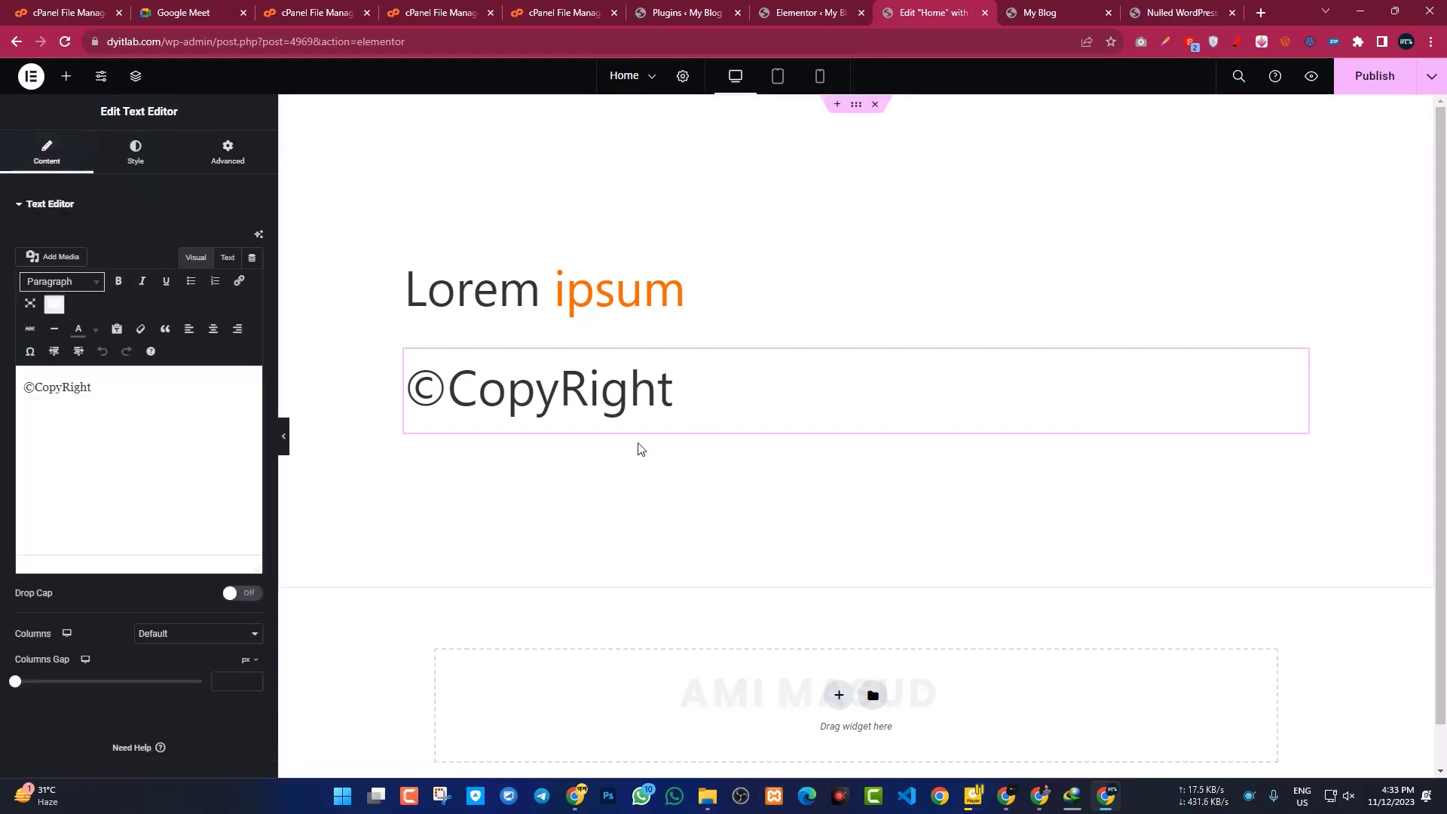